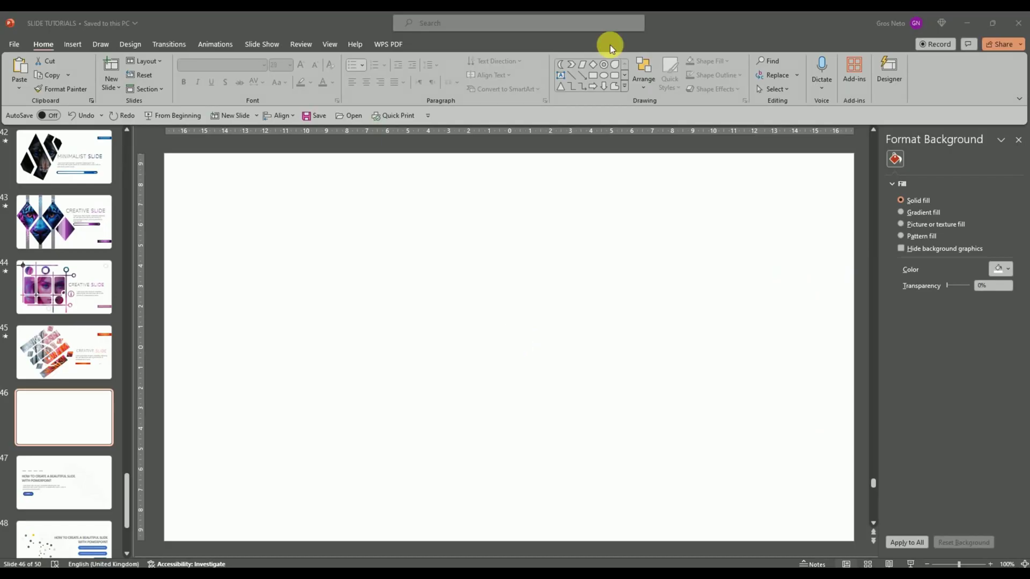
Draw a blue hexagon on the blank slide
{"action": "left_click", "coordinate": [624, 89]}
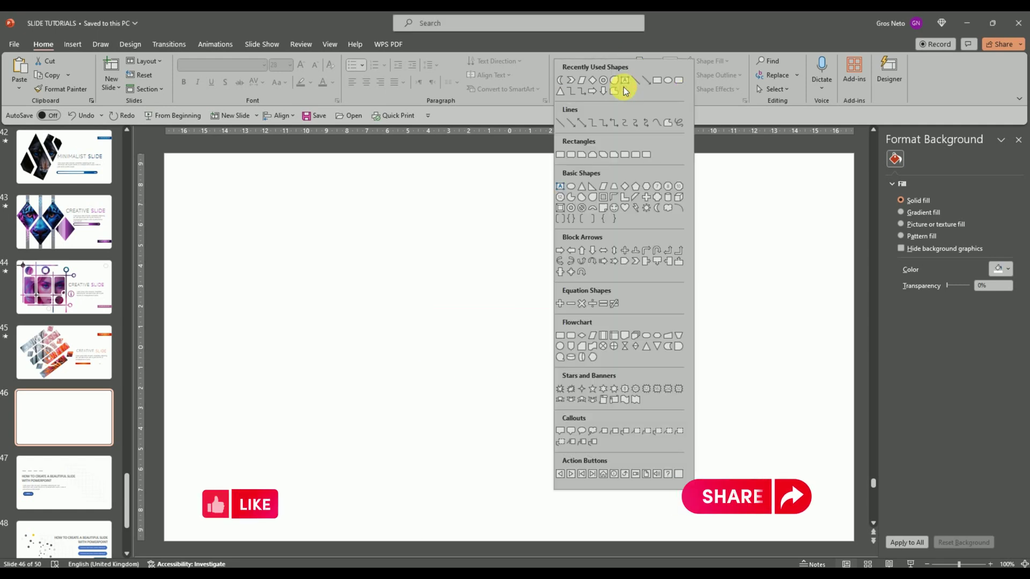
{"action": "left_click", "coordinate": [646, 187]}
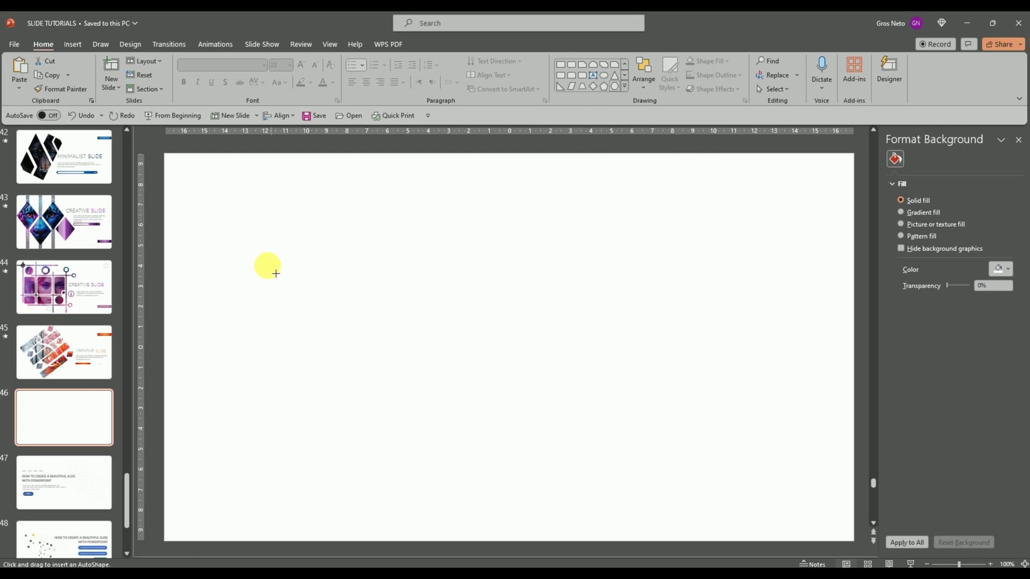
{"action": "left_click_drag", "start_coordinate": [245, 265], "coordinate": [370, 418]}
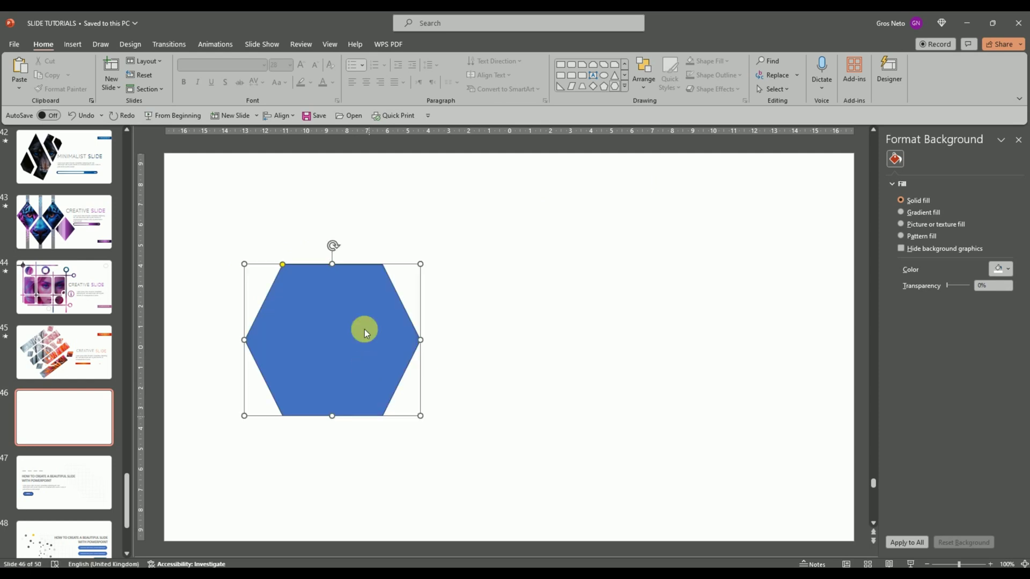
Push the hexagon partly off the slide's left edge and copy it
{"action": "left_click", "coordinate": [355, 324]}
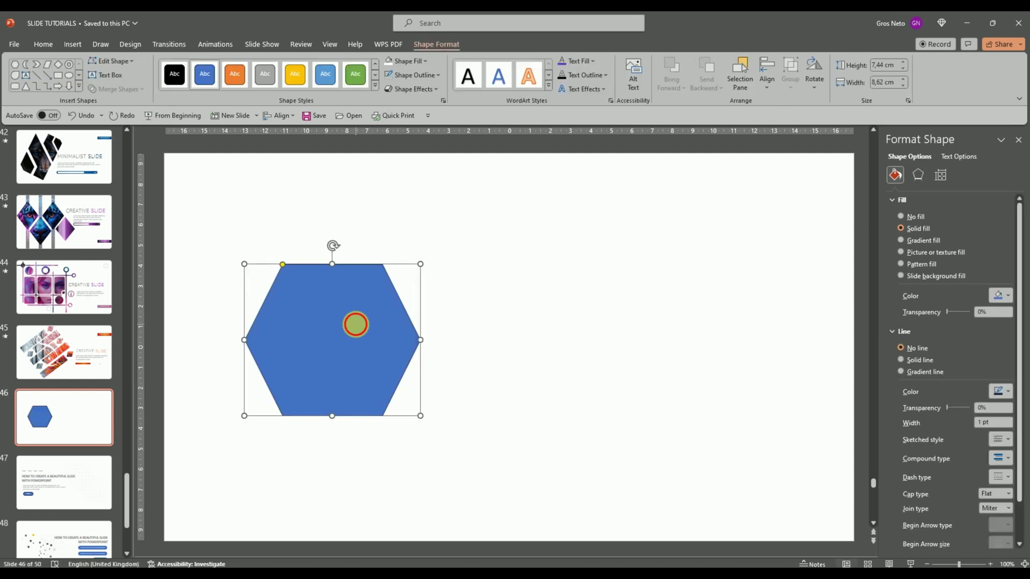
{"action": "left_click_drag", "start_coordinate": [356, 325], "coordinate": [206, 328]}
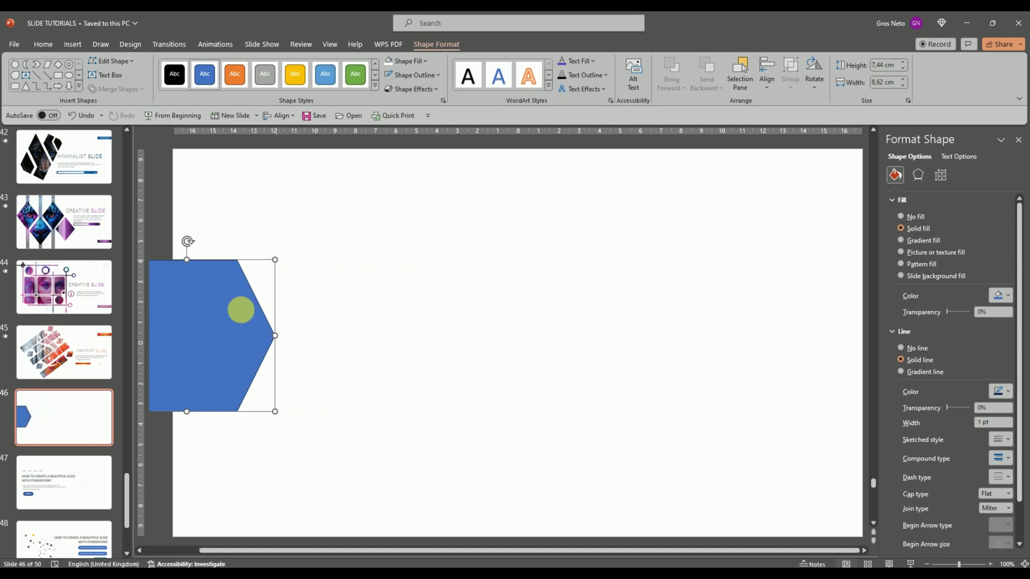
{"action": "left_click", "coordinate": [240, 310]}
{"action": "right_click", "coordinate": [243, 315]}
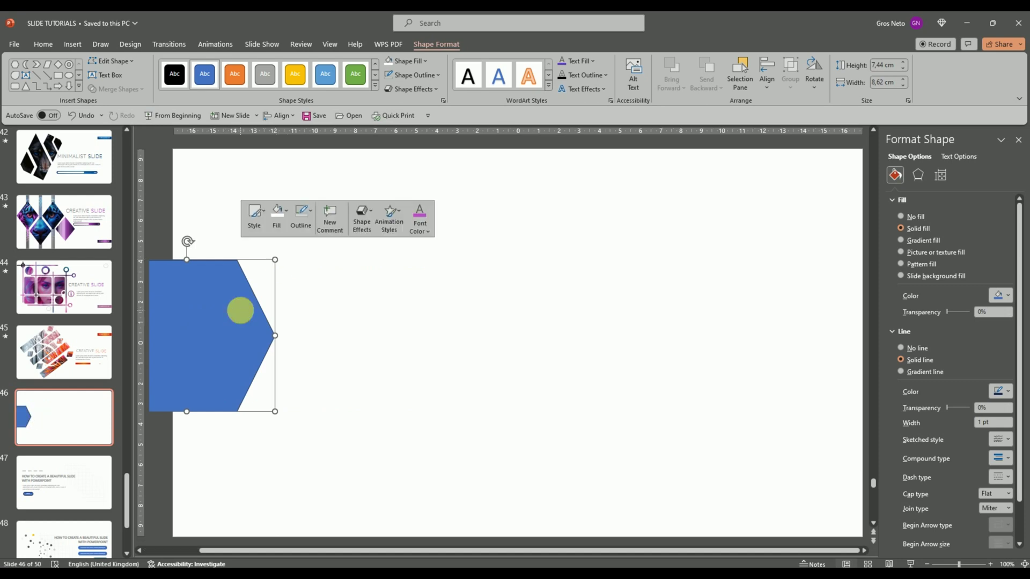
{"action": "left_click", "coordinate": [278, 293]}
{"action": "left_click", "coordinate": [396, 283]}
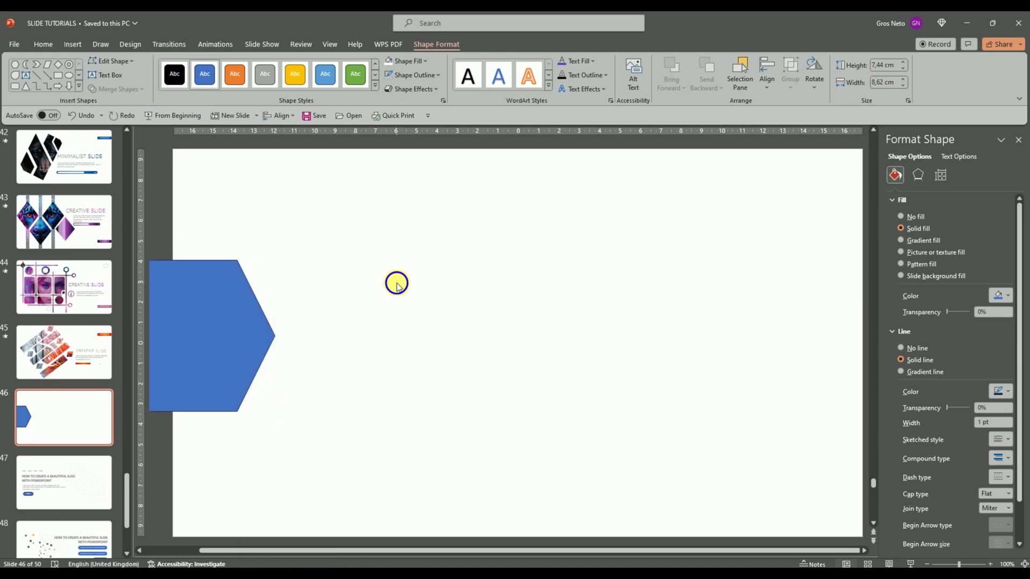
Paste the hexagon beside the original and add a duplicate below it, forming a honeycomb
{"action": "right_click", "coordinate": [411, 288]}
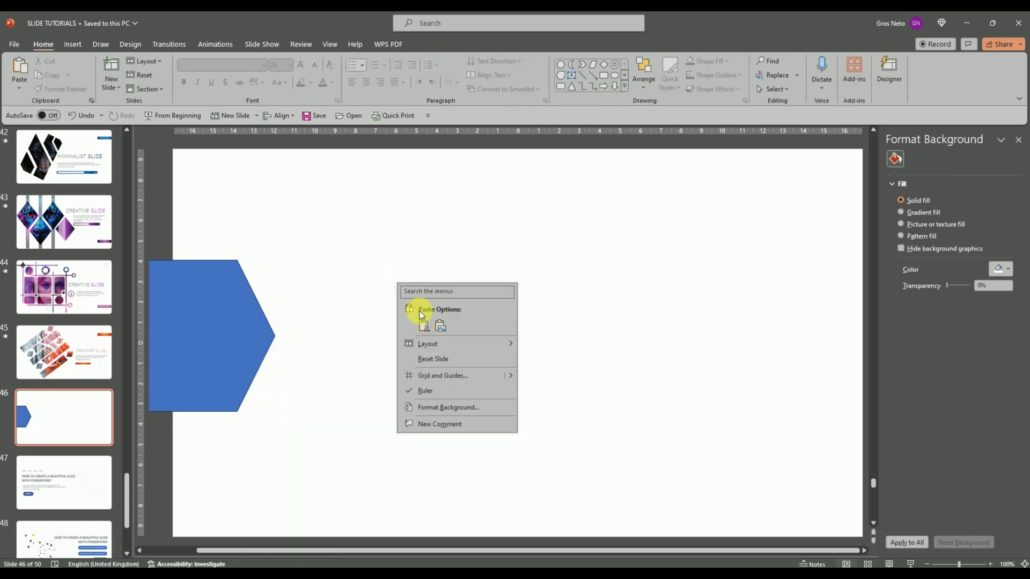
{"action": "left_click", "coordinate": [422, 322]}
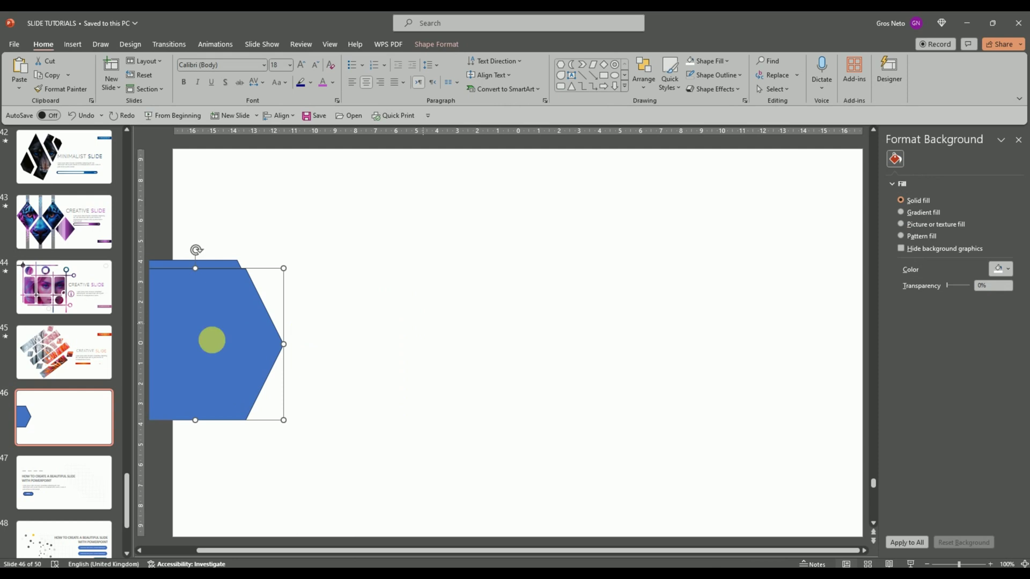
{"action": "mouse_move", "coordinate": [214, 341]}
{"action": "left_mouse_down"}
{"action": "mouse_move", "coordinate": [350, 318]}
{"action": "mouse_move", "coordinate": [351, 256]}
{"action": "left_mouse_up"}
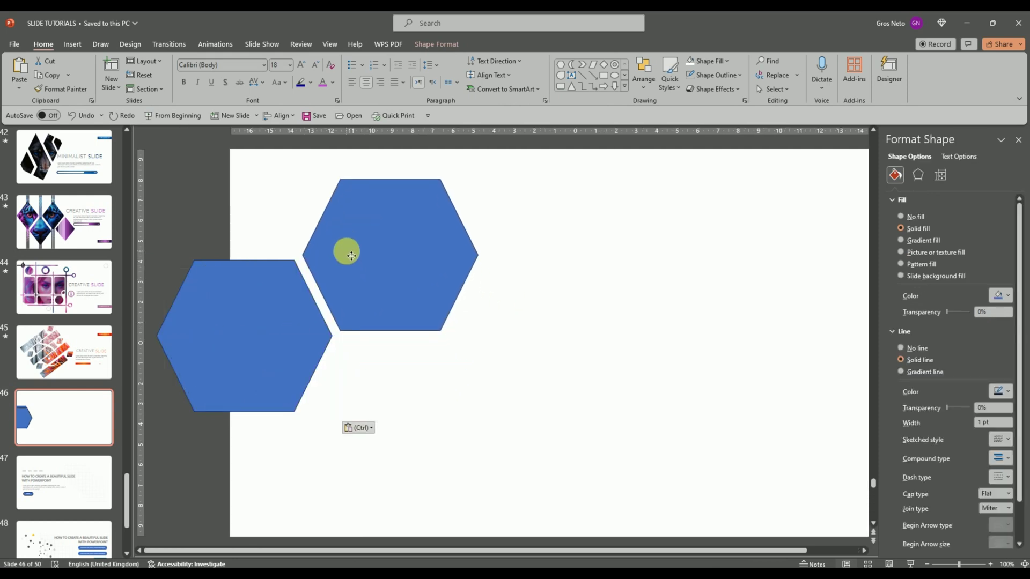
{"action": "left_click", "coordinate": [264, 343]}
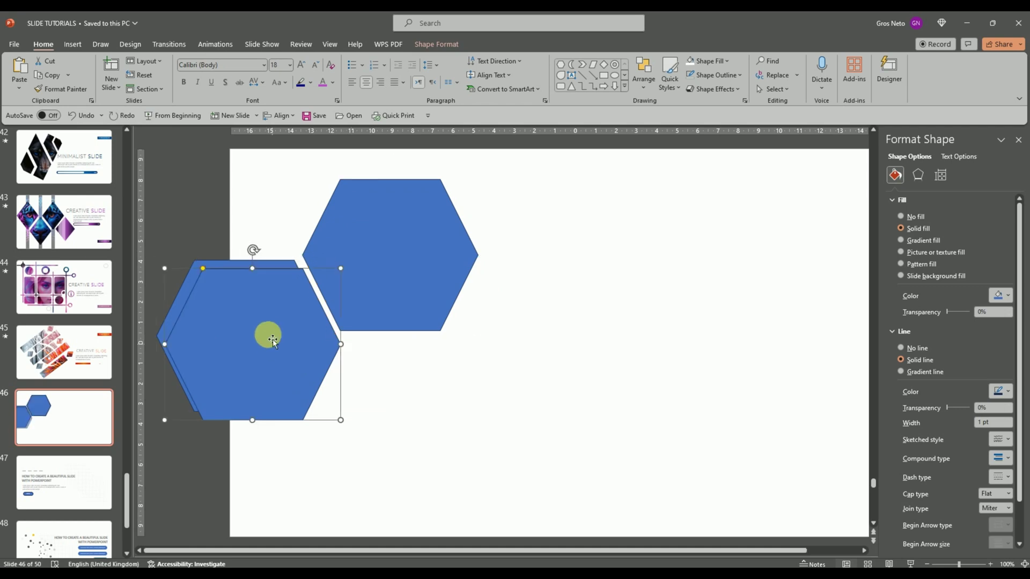
{"action": "mouse_move", "coordinate": [275, 348]}
{"action": "left_mouse_down"}
{"action": "mouse_move", "coordinate": [391, 422]}
{"action": "mouse_move", "coordinate": [410, 408]}
{"action": "left_mouse_up"}
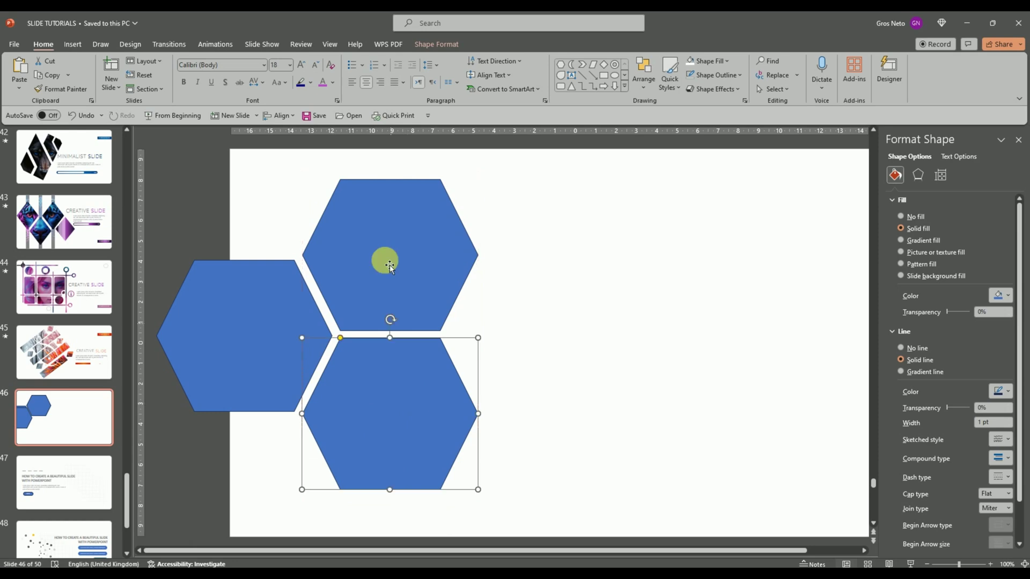
Group the three hexagons into a single object
{"action": "left_click", "coordinate": [380, 253], "text": "shift"}
{"action": "left_click", "coordinate": [237, 301], "text": "shift"}
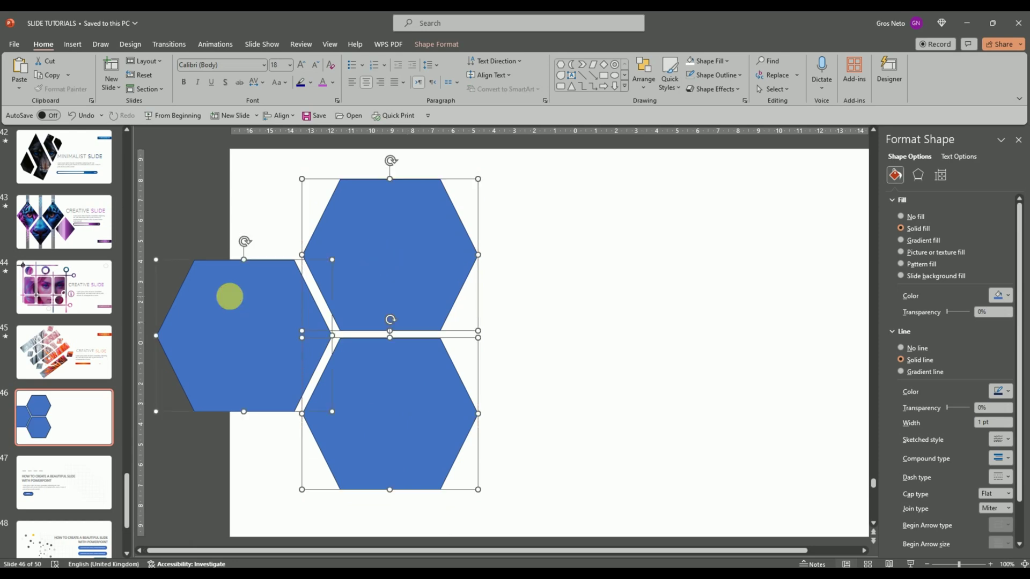
{"action": "right_click", "coordinate": [239, 293]}
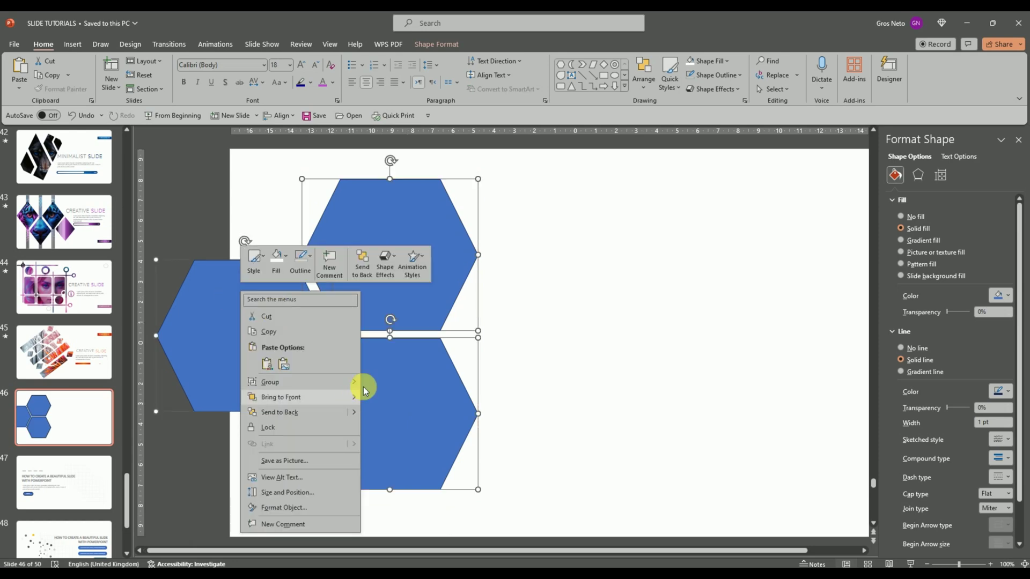
{"action": "mouse_move", "coordinate": [298, 382]}
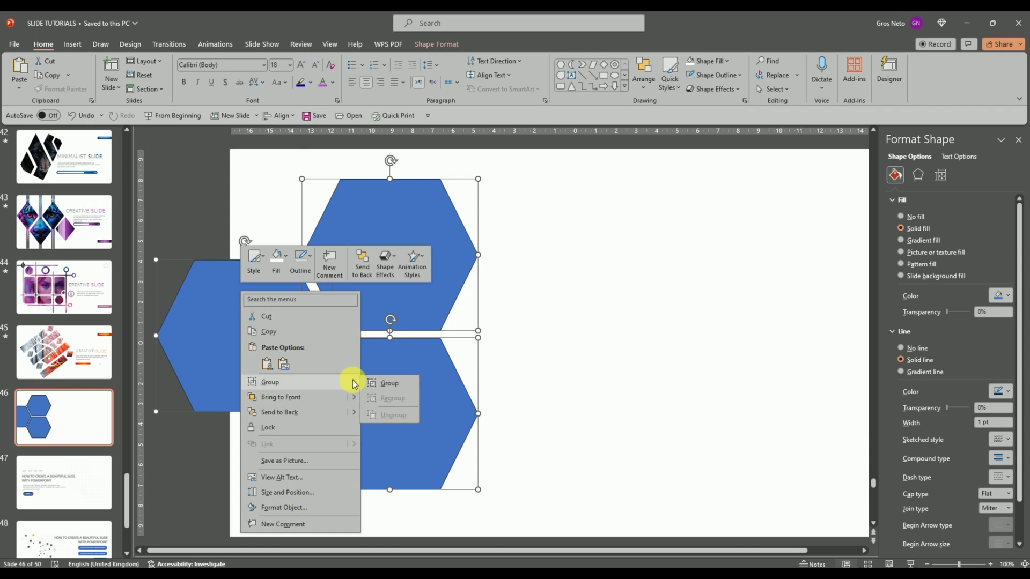
{"action": "left_click", "coordinate": [379, 384]}
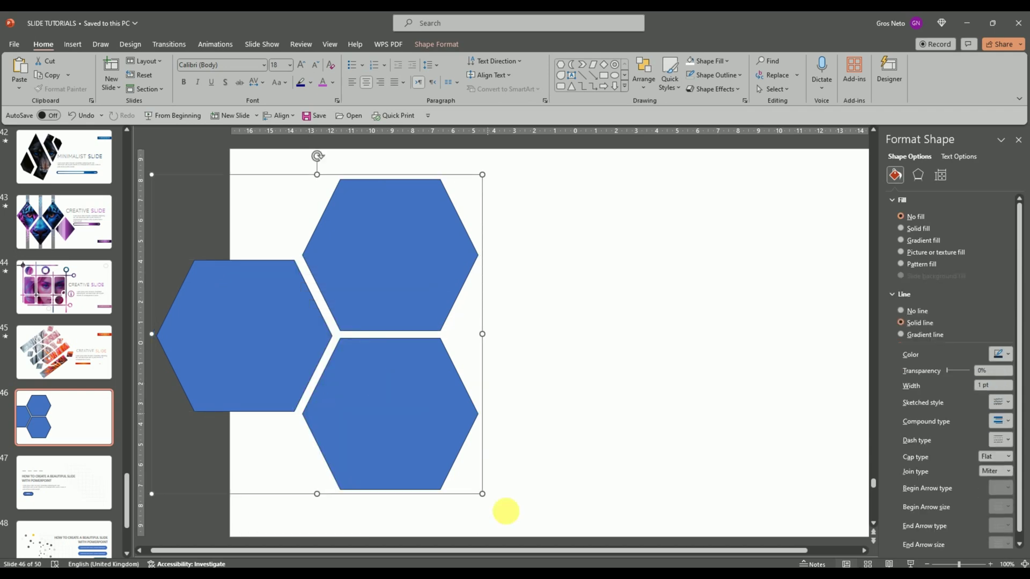
Scale the hexagon group up to full slide height and apply Align Middle
{"action": "left_click_drag", "start_coordinate": [483, 494], "coordinate": [514, 529]}
{"action": "left_click_drag", "start_coordinate": [379, 306], "coordinate": [386, 321]}
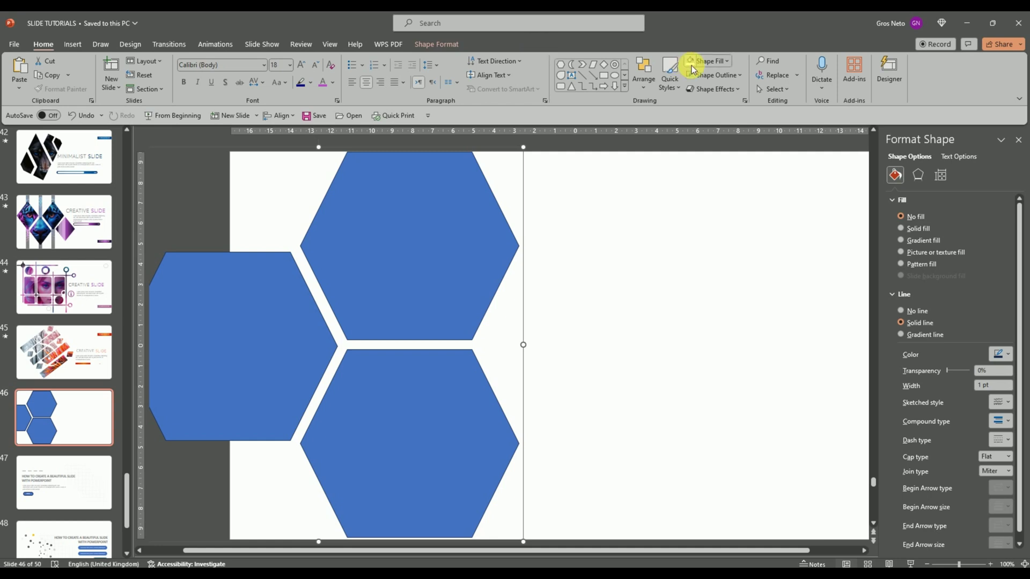
{"action": "left_click", "coordinate": [443, 44]}
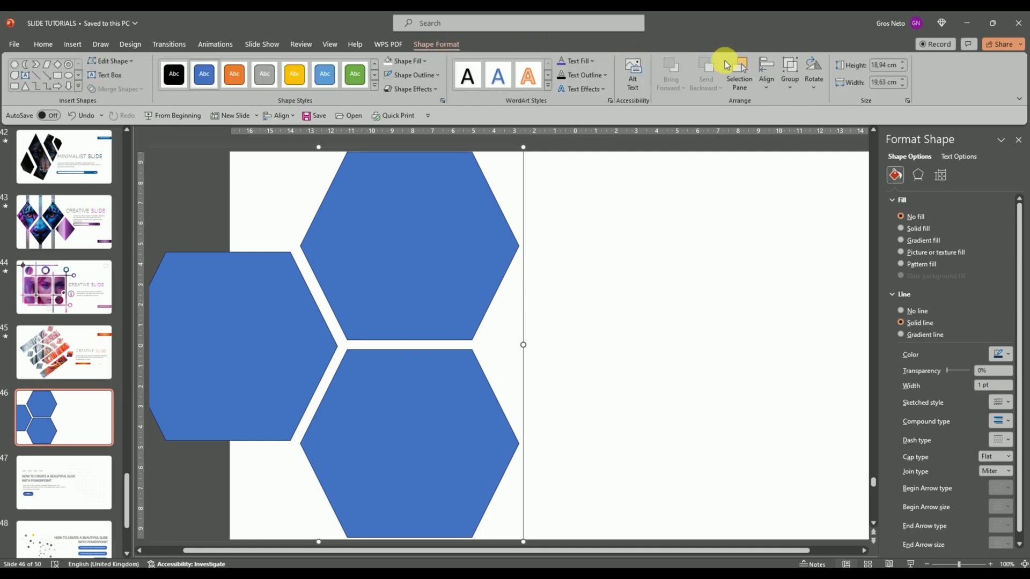
{"action": "left_click", "coordinate": [768, 79]}
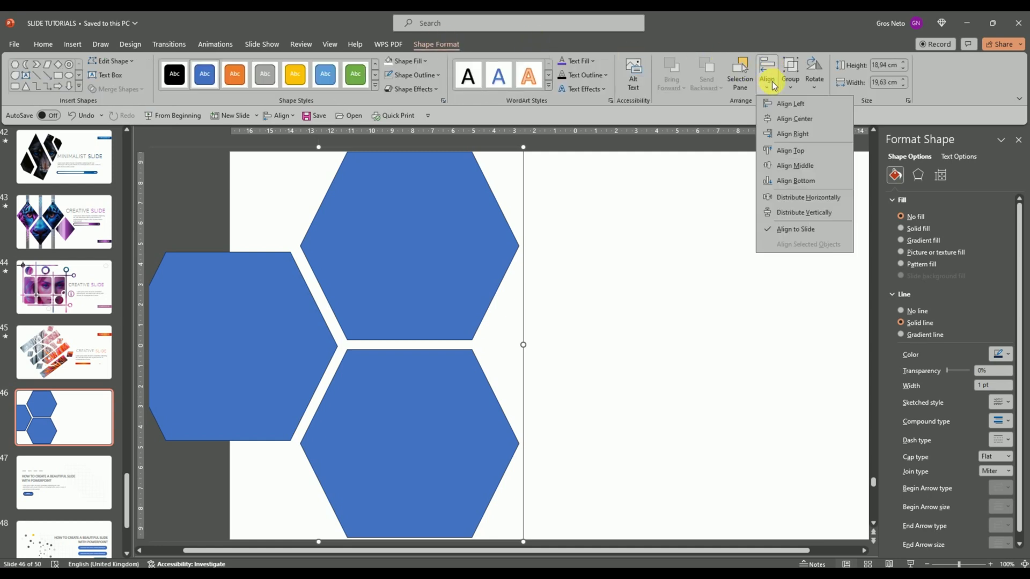
{"action": "left_click", "coordinate": [803, 172]}
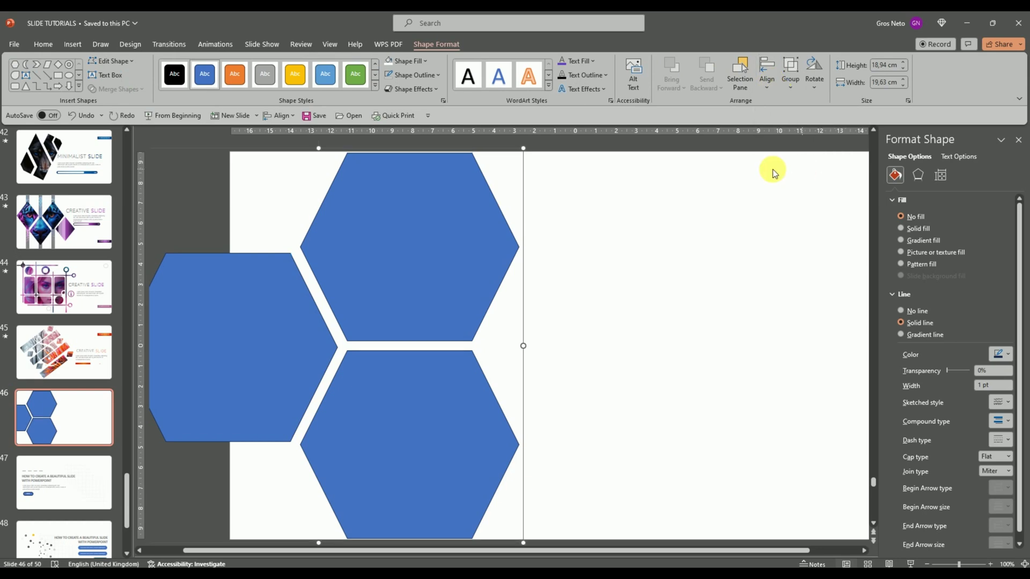
{"action": "left_click", "coordinate": [610, 255]}
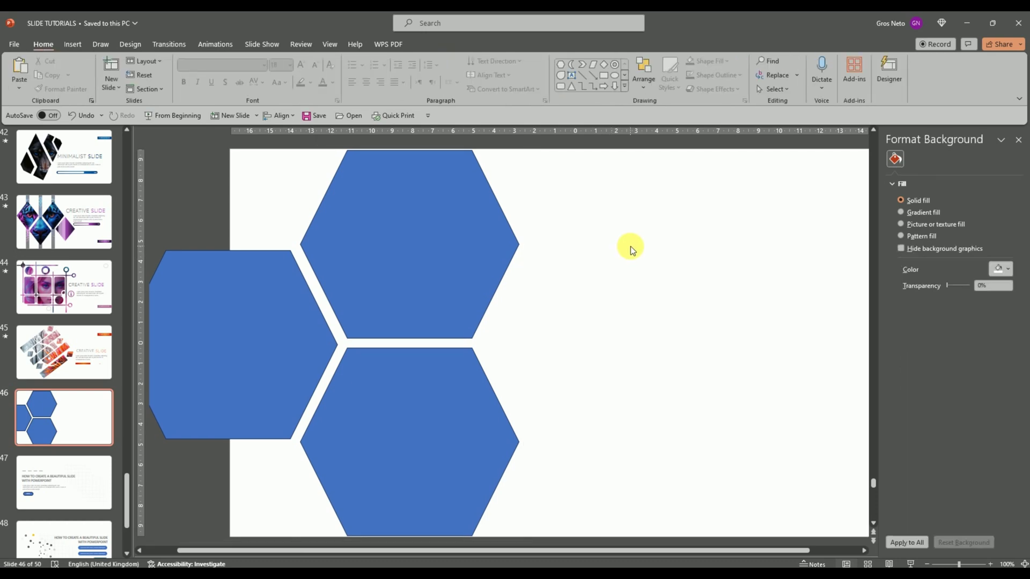
Draw a tall chevron from the slide's top edge and flip it horizontally to point left
{"action": "left_click", "coordinate": [582, 65]}
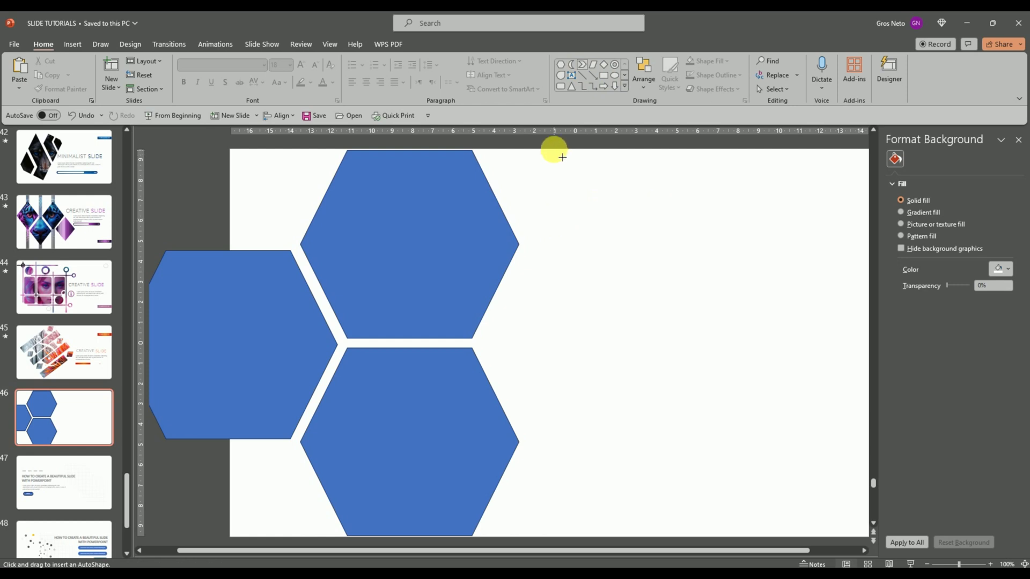
{"action": "mouse_move", "coordinate": [555, 150]}
{"action": "left_mouse_down"}
{"action": "mouse_move", "coordinate": [703, 481]}
{"action": "mouse_move", "coordinate": [722, 542]}
{"action": "mouse_move", "coordinate": [716, 537]}
{"action": "left_mouse_up"}
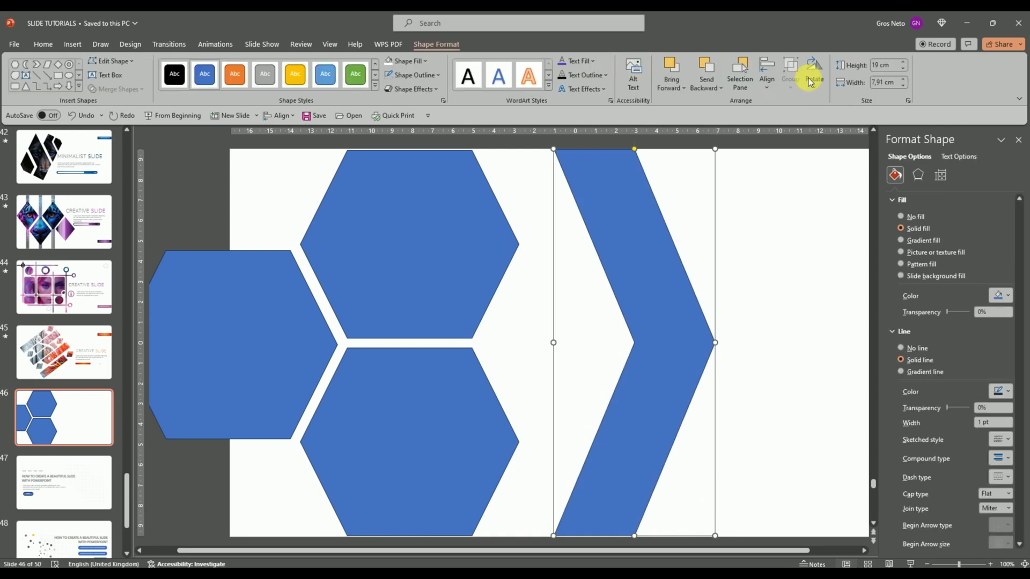
{"action": "left_click", "coordinate": [815, 81]}
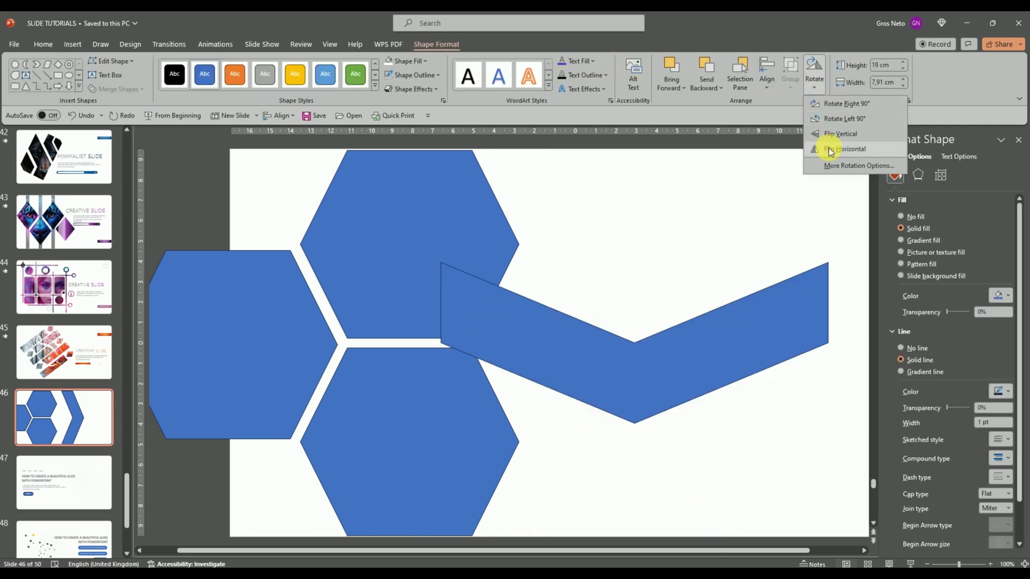
{"action": "left_click", "coordinate": [831, 151]}
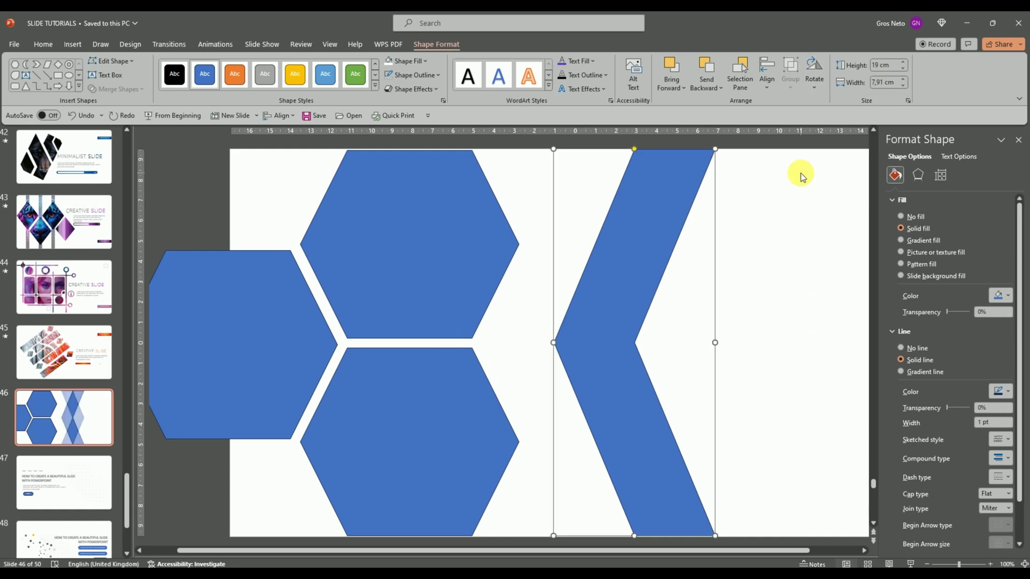
Move the chevron beside the hexagons as a thin band about 19 cm tall and 6.3 cm wide
{"action": "left_click", "coordinate": [582, 342]}
{"action": "left_click_drag", "start_coordinate": [582, 341], "coordinate": [524, 345]}
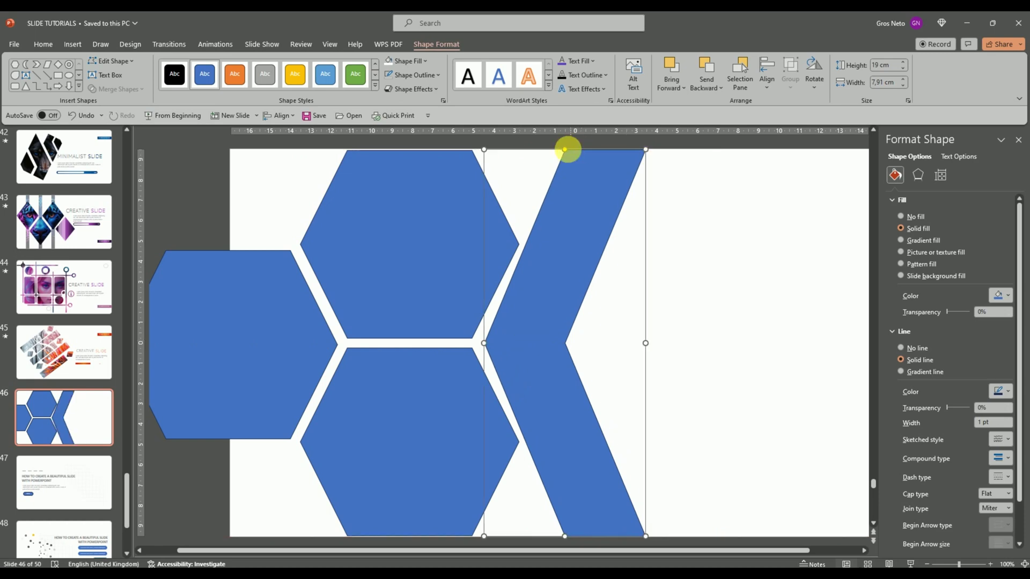
{"action": "left_click_drag", "start_coordinate": [565, 151], "coordinate": [604, 168]}
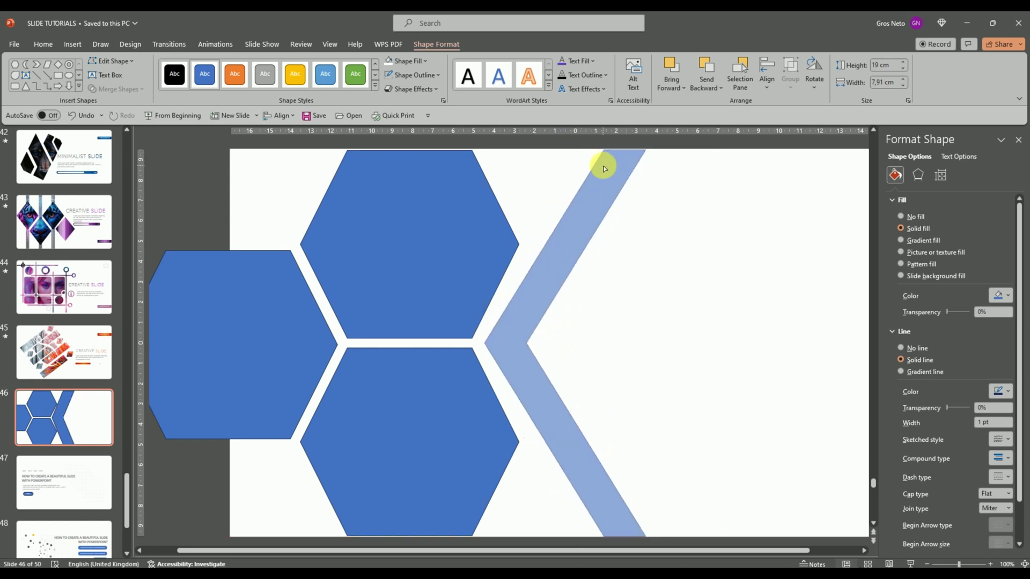
{"action": "left_click_drag", "start_coordinate": [604, 168], "coordinate": [605, 170]}
{"action": "mouse_move", "coordinate": [642, 343]}
{"action": "left_mouse_down"}
{"action": "mouse_move", "coordinate": [596, 343]}
{"action": "mouse_move", "coordinate": [613, 344]}
{"action": "left_mouse_up"}
{"action": "key", "text": "Left"}
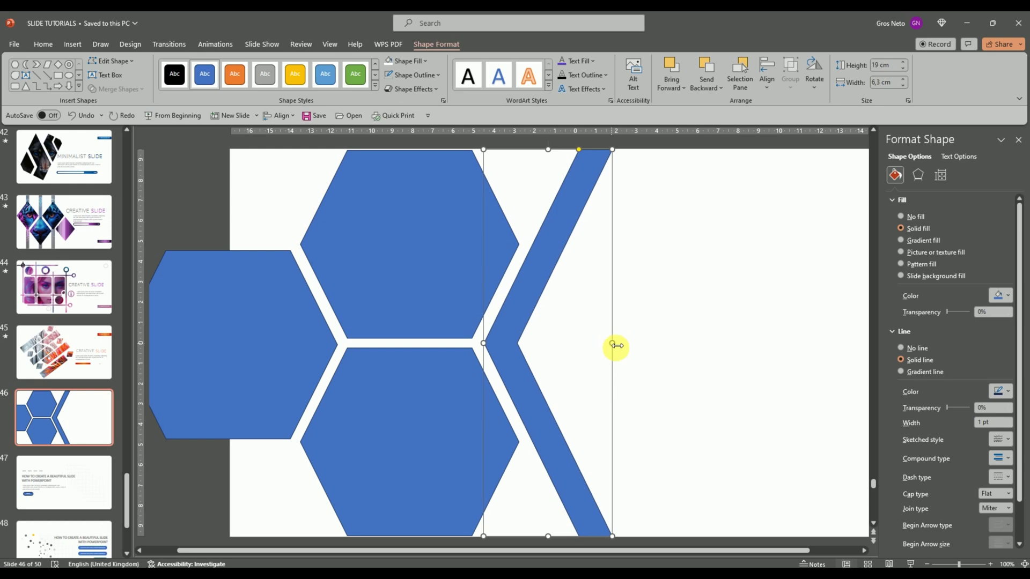
{"action": "key", "text": "Left"}
{"action": "key", "text": "Left"}
{"action": "key", "text": "Left"}
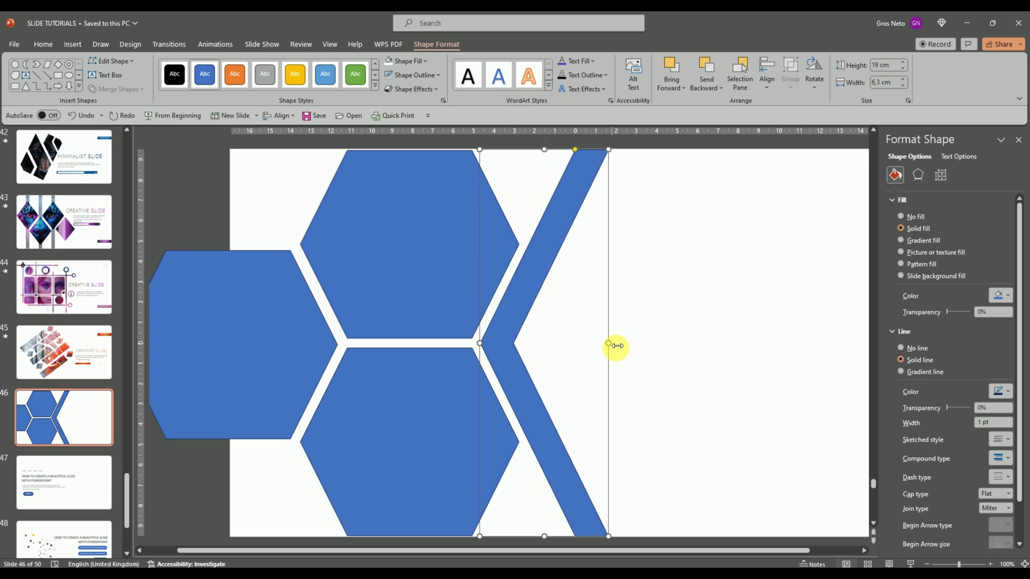
{"action": "left_click", "coordinate": [703, 277]}
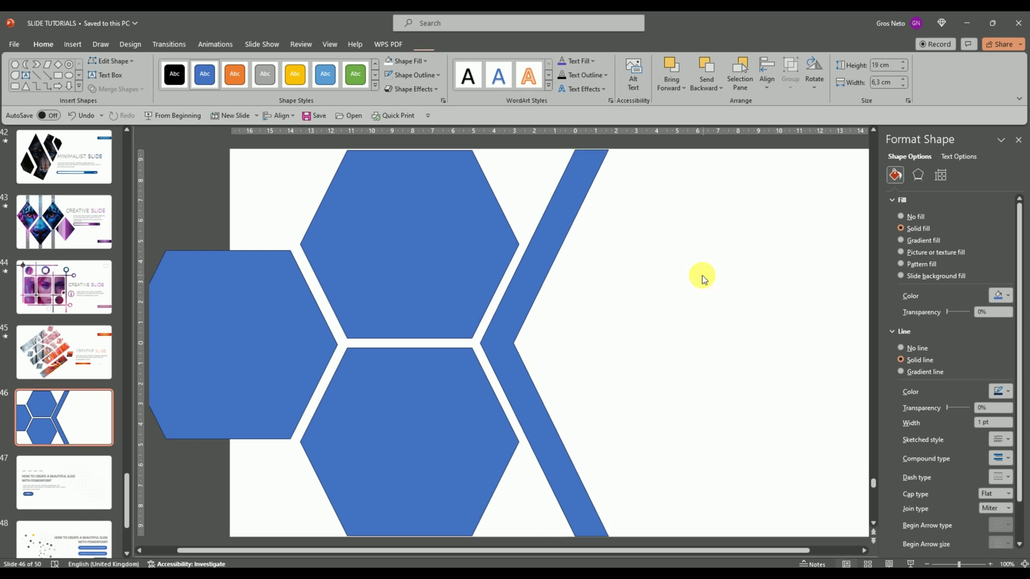
{"action": "scroll", "coordinate": [671, 280], "scroll_direction": "down", "scroll_amount": 2}
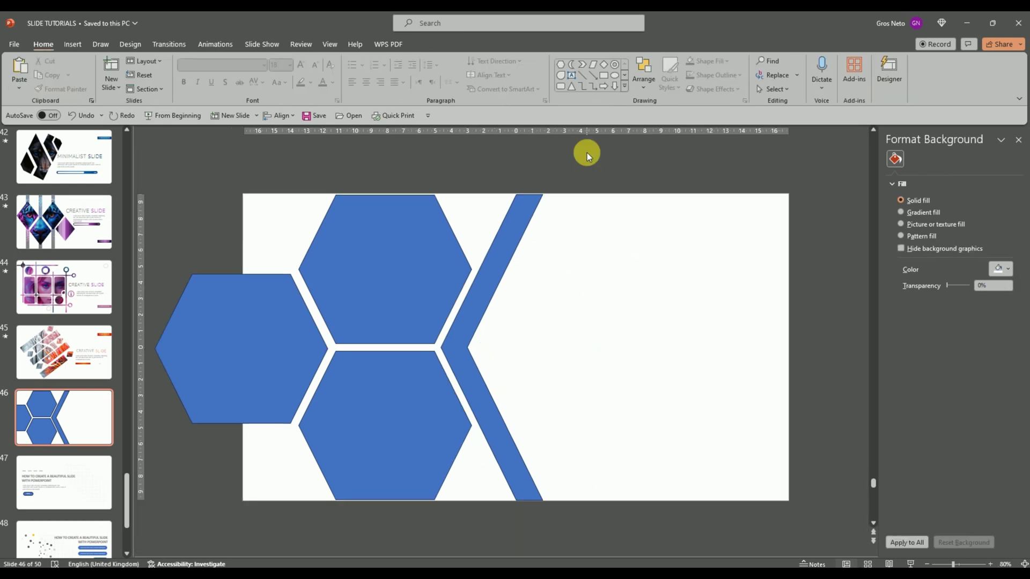
Cover the hexagon's off-slide part with a rectangle and ungroup the hexagons
{"action": "left_click", "coordinate": [602, 77]}
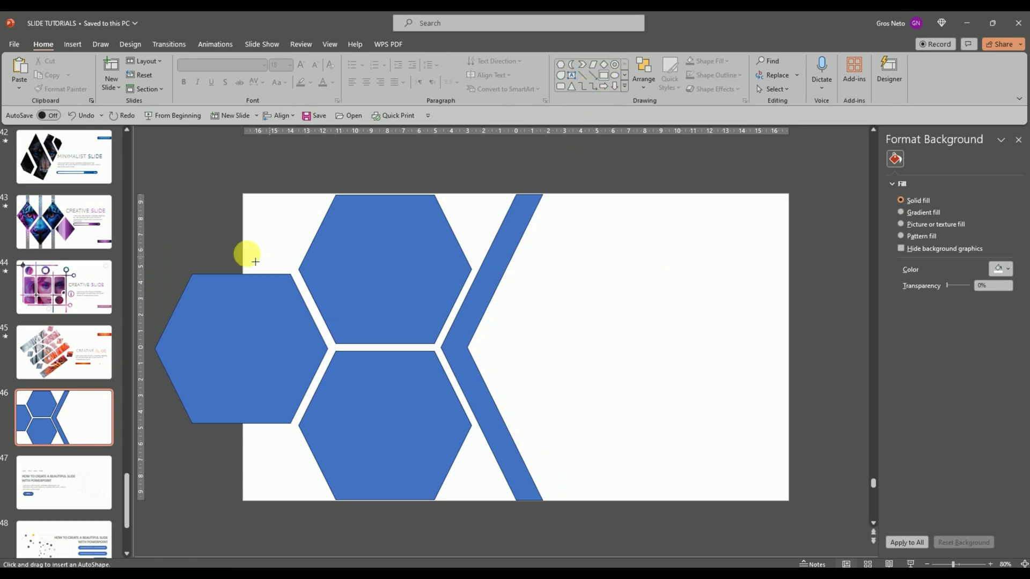
{"action": "mouse_move", "coordinate": [243, 255]}
{"action": "left_mouse_down"}
{"action": "mouse_move", "coordinate": [213, 377]}
{"action": "mouse_move", "coordinate": [155, 490]}
{"action": "left_mouse_up"}
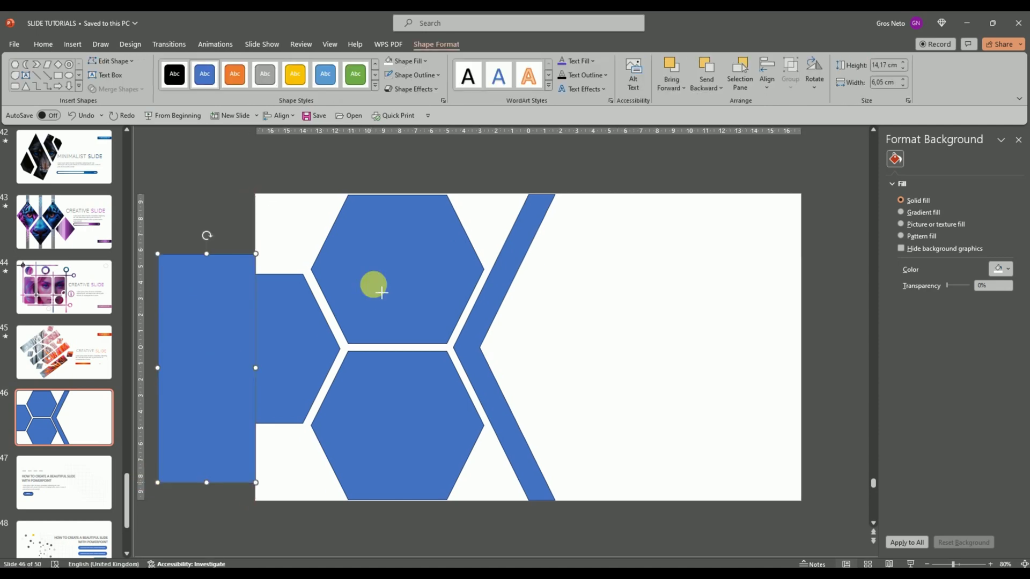
{"action": "left_click", "coordinate": [373, 285], "text": "shift"}
{"action": "right_click", "coordinate": [373, 285]}
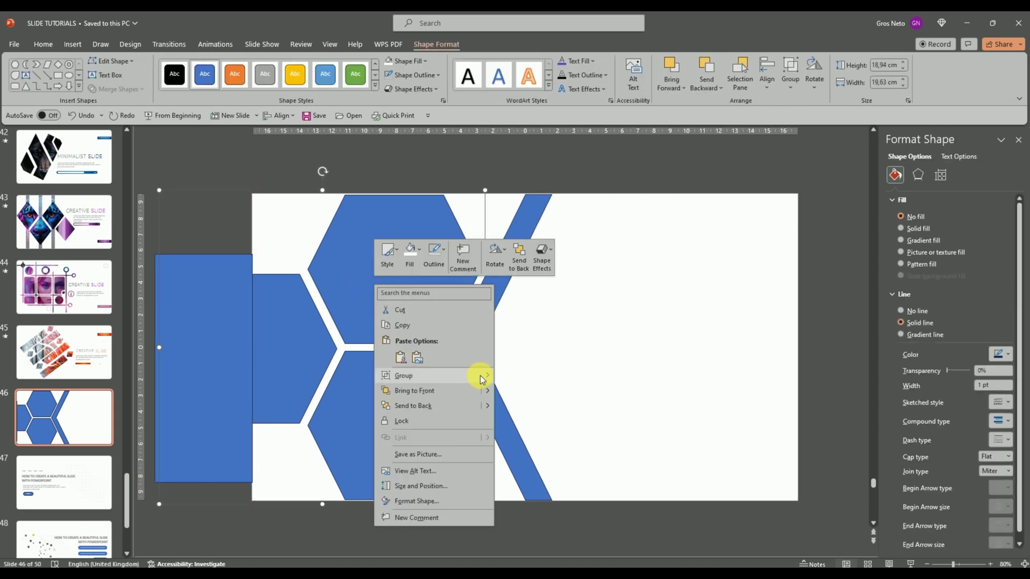
{"action": "mouse_move", "coordinate": [434, 376]}
{"action": "left_click", "coordinate": [515, 411]}
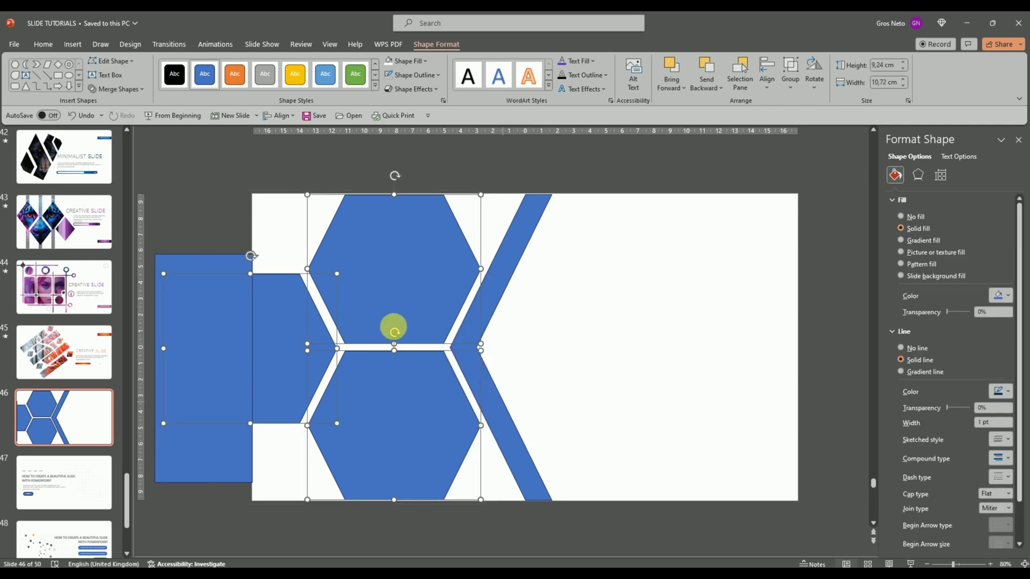
{"action": "left_click", "coordinate": [280, 240]}
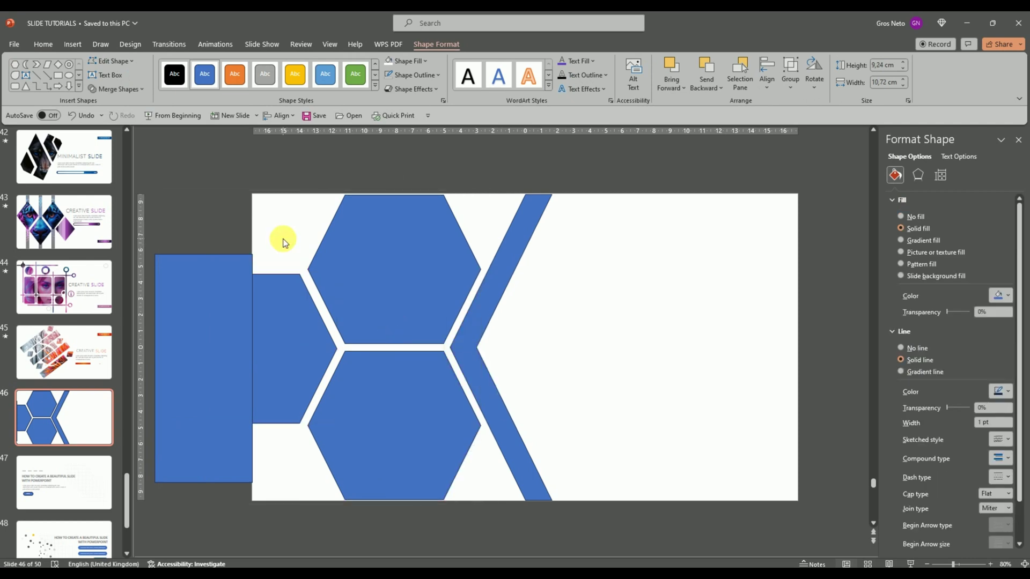
Subtract the rectangle from the left hexagon so it ends flush with the slide edge
{"action": "left_click", "coordinate": [283, 324]}
{"action": "left_click", "coordinate": [191, 268], "text": "shift"}
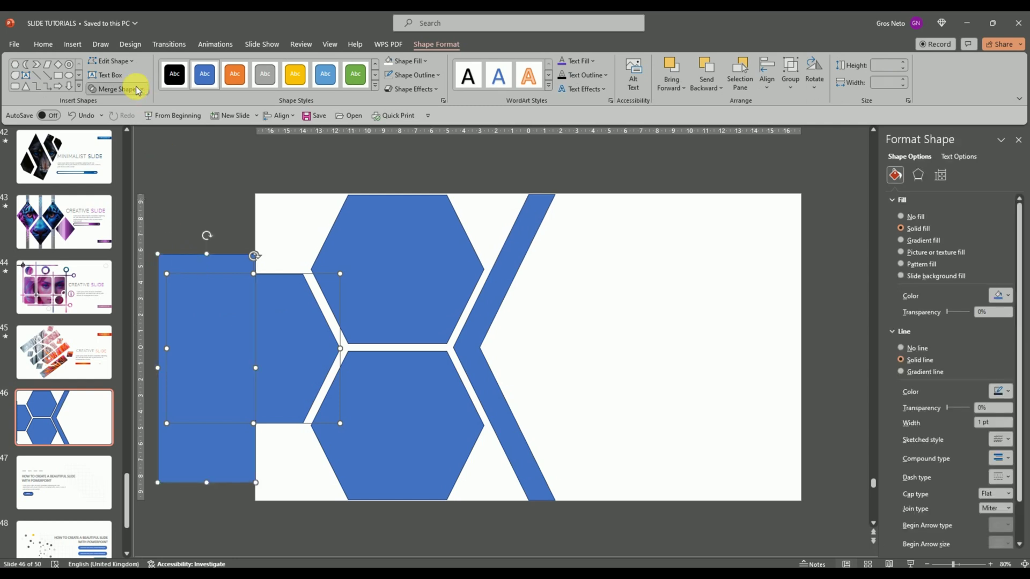
{"action": "left_click", "coordinate": [134, 88]}
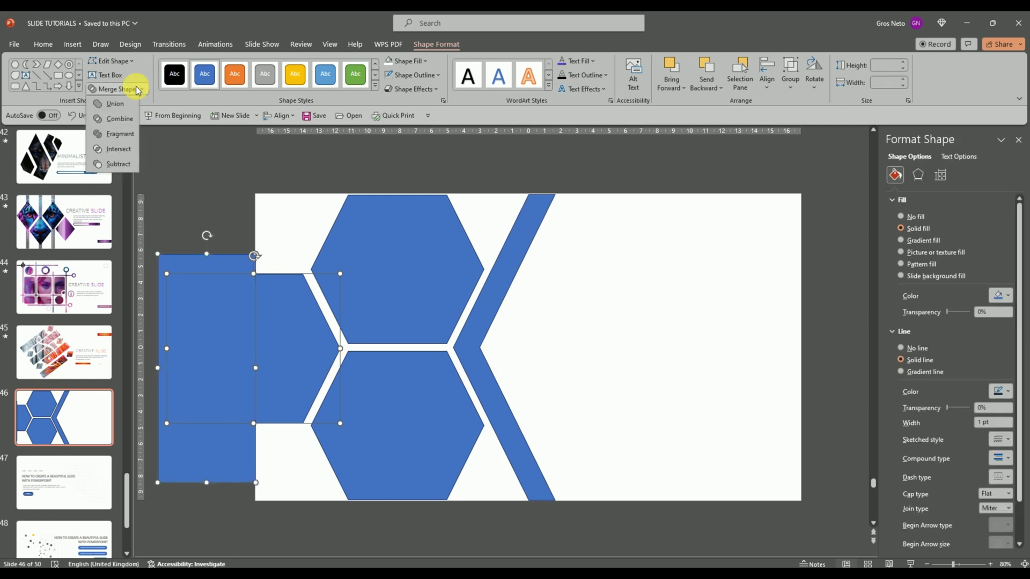
{"action": "left_click", "coordinate": [104, 163]}
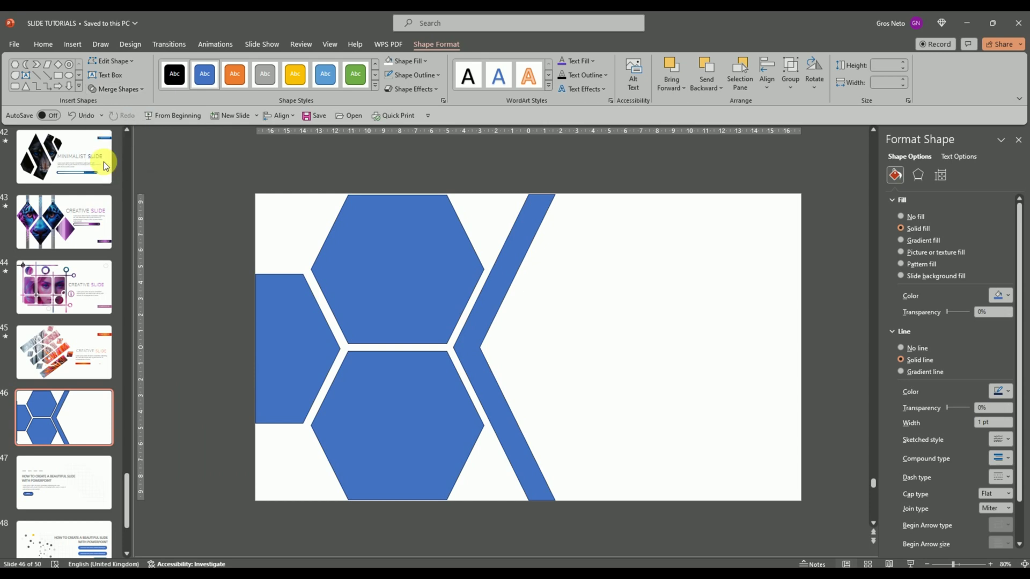
{"action": "left_click", "coordinate": [256, 212]}
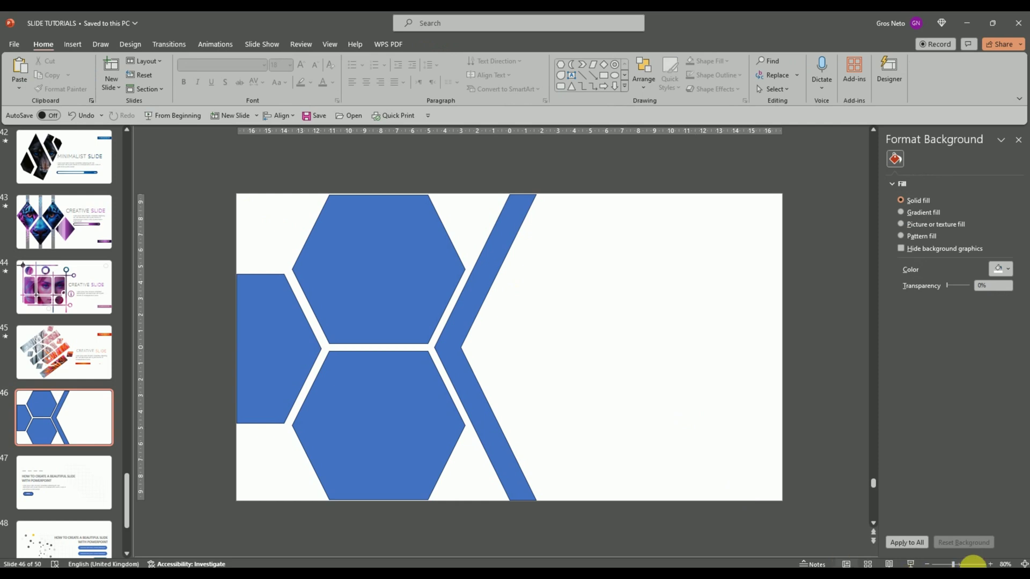
At 100% zoom, duplicate the upper hexagon onto the right side past the chevron
{"action": "left_click", "coordinate": [972, 564]}
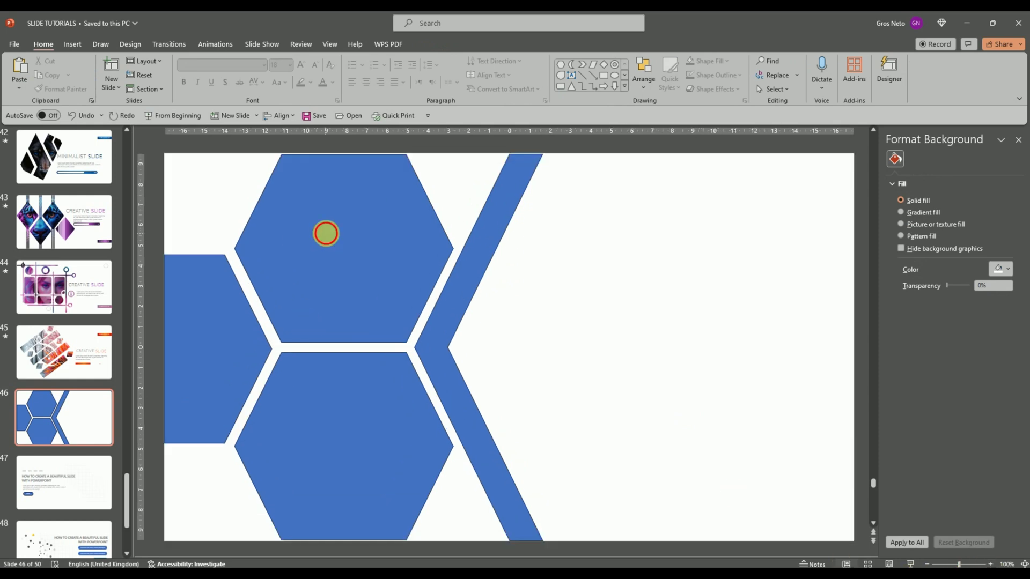
{"action": "left_click", "coordinate": [326, 233]}
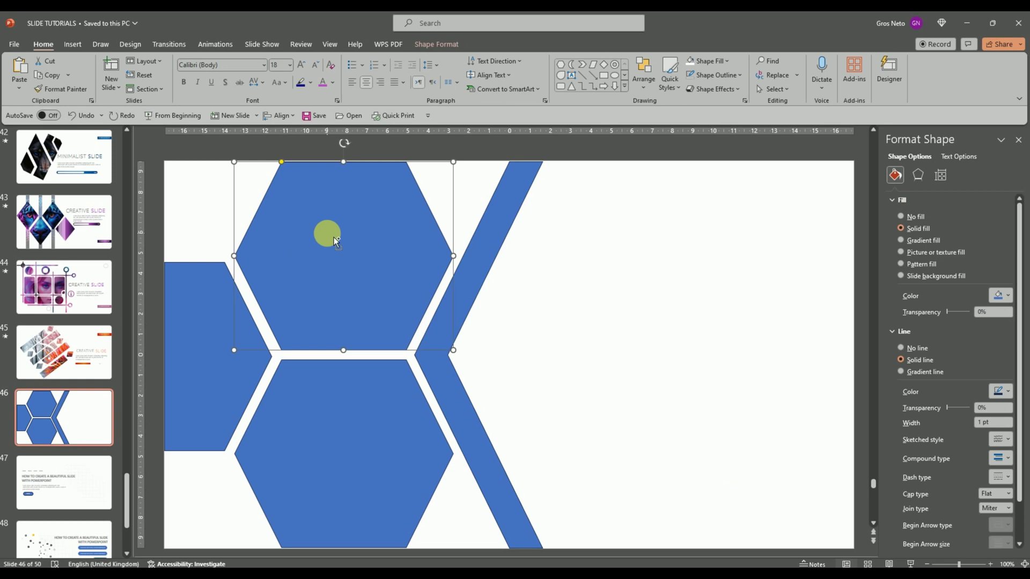
{"action": "left_click_drag", "start_coordinate": [335, 241], "coordinate": [679, 279]}
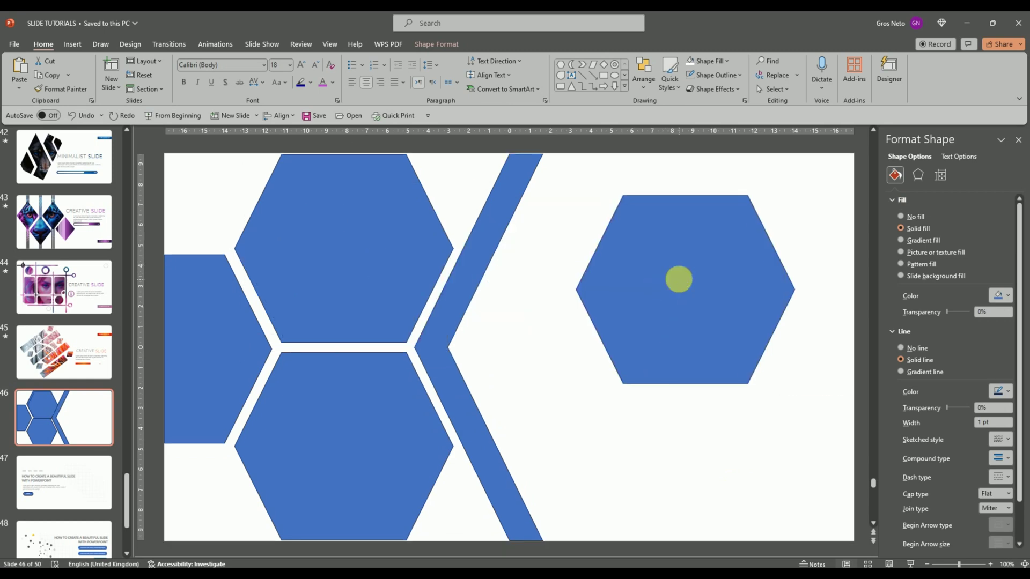
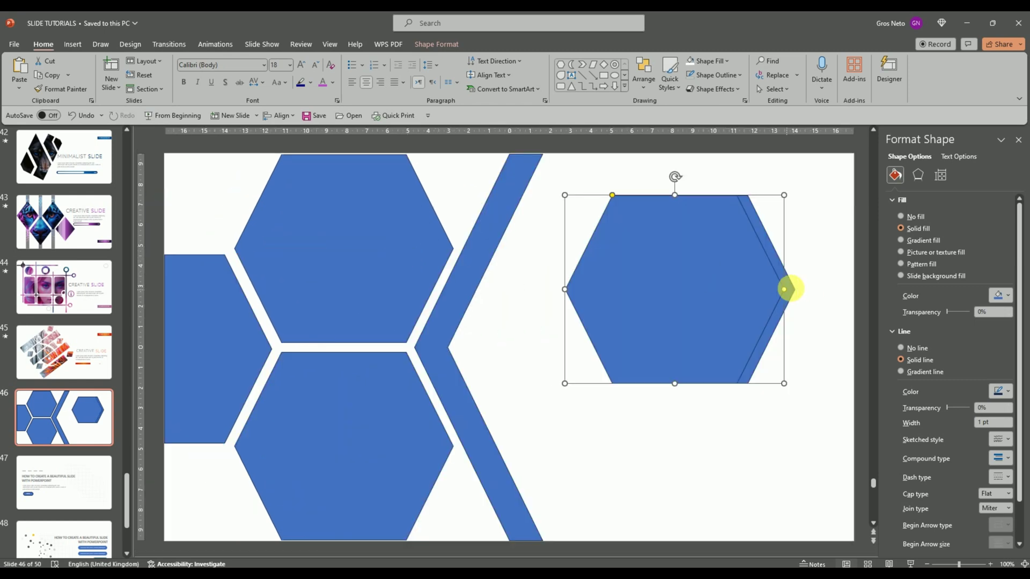
Shift the right-hand hexagon further right so it only slightly overlaps its copy
{"action": "left_click", "coordinate": [729, 295]}
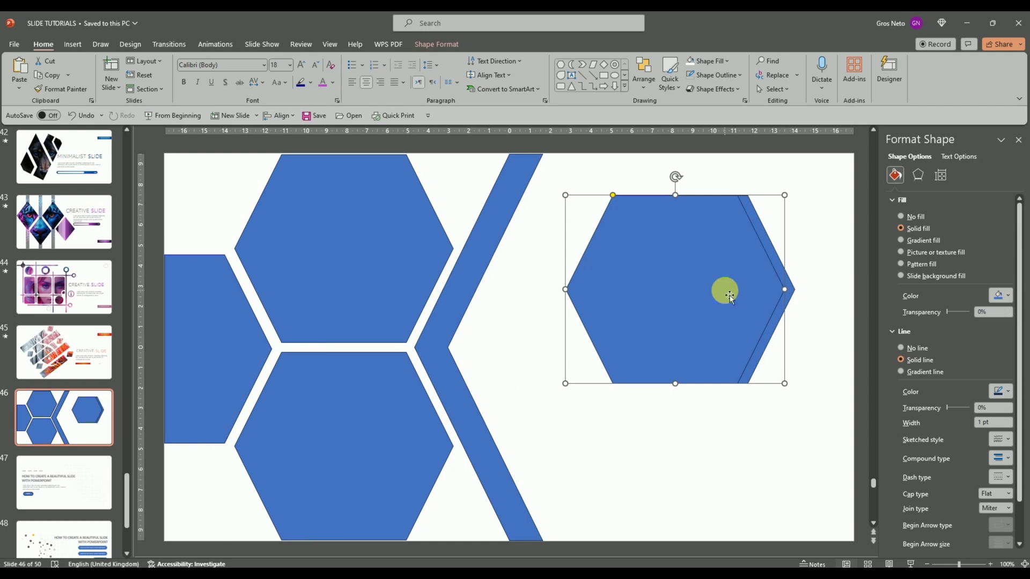
{"action": "left_click_drag", "start_coordinate": [729, 295], "coordinate": [730, 295]}
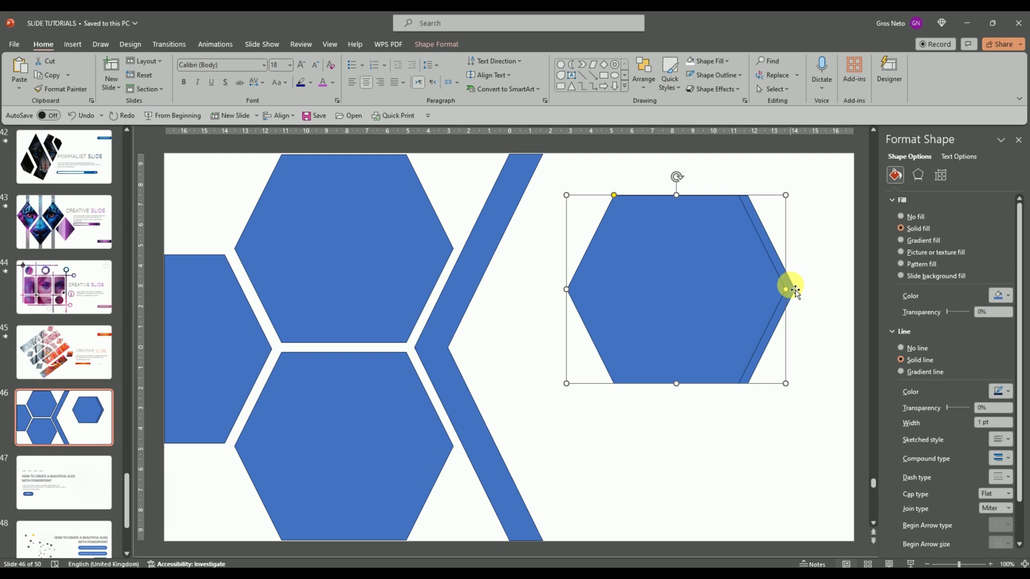
{"action": "left_click", "coordinate": [757, 287]}
{"action": "left_click_drag", "start_coordinate": [757, 287], "coordinate": [795, 290]}
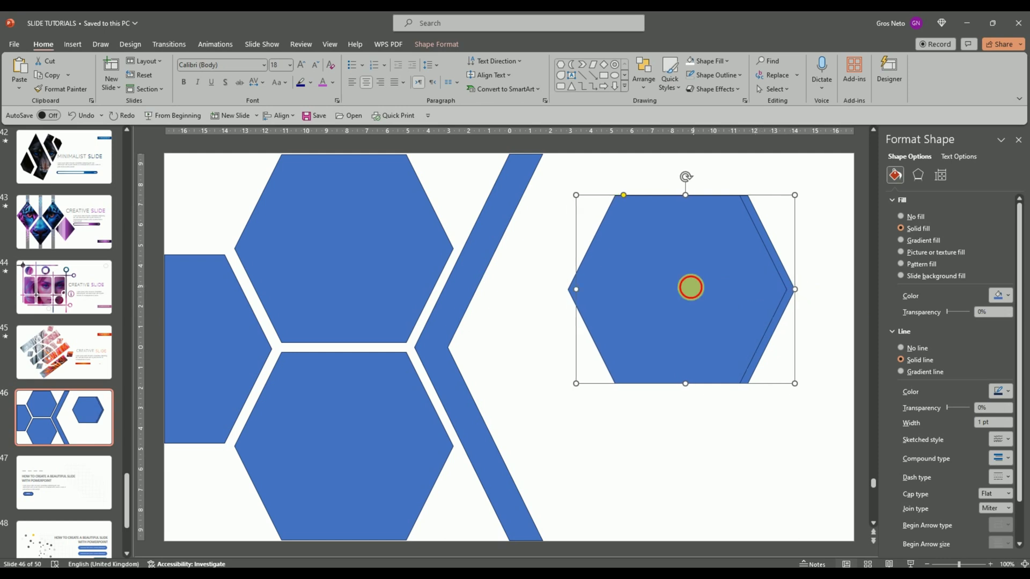
Subtract the overlapping hexagons with Merge Shapes to leave a thin chevron strip
{"action": "left_click", "coordinate": [690, 287], "text": "shift"}
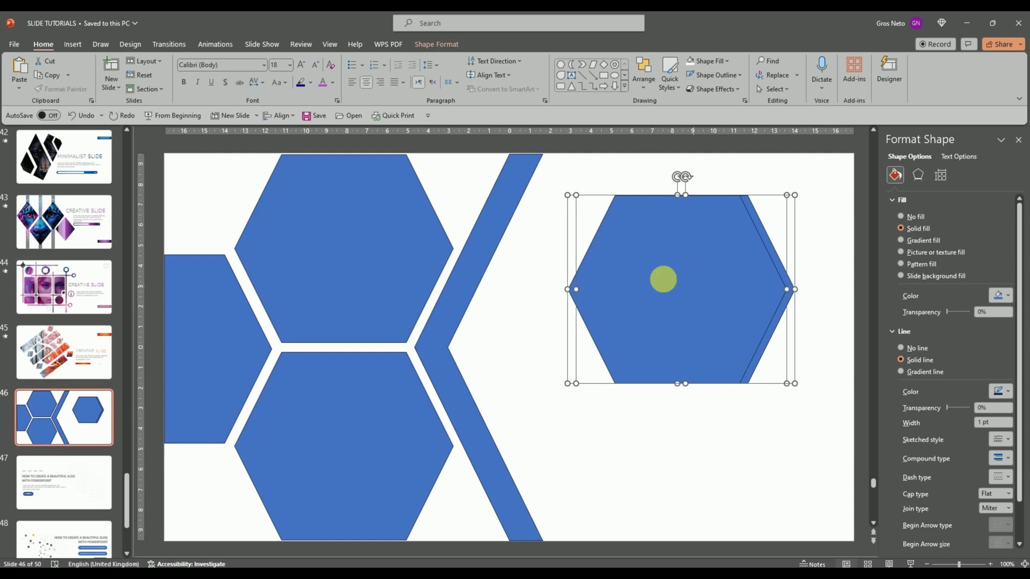
{"action": "left_click", "coordinate": [424, 46]}
{"action": "left_click", "coordinate": [130, 92]}
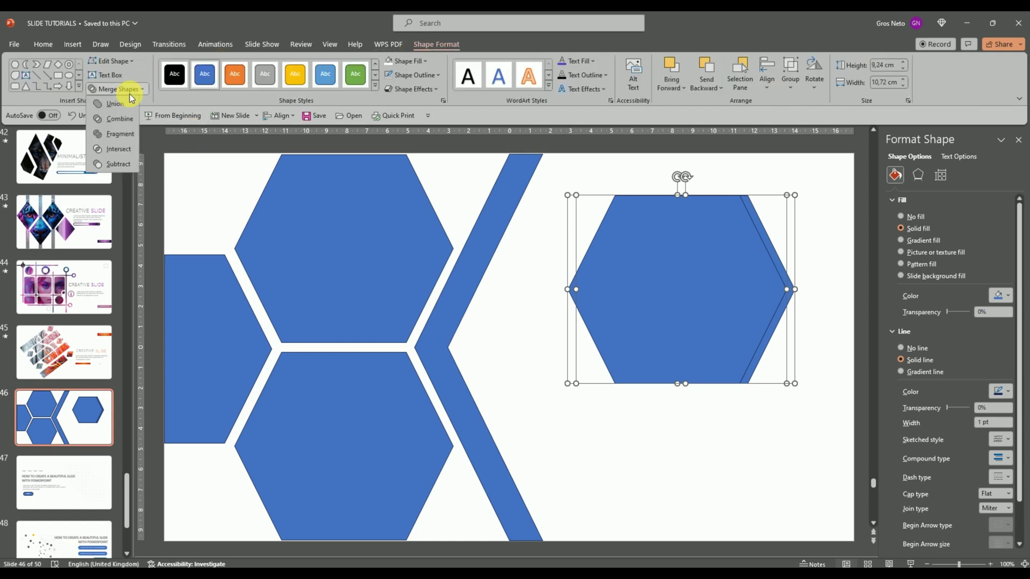
{"action": "left_click", "coordinate": [117, 166]}
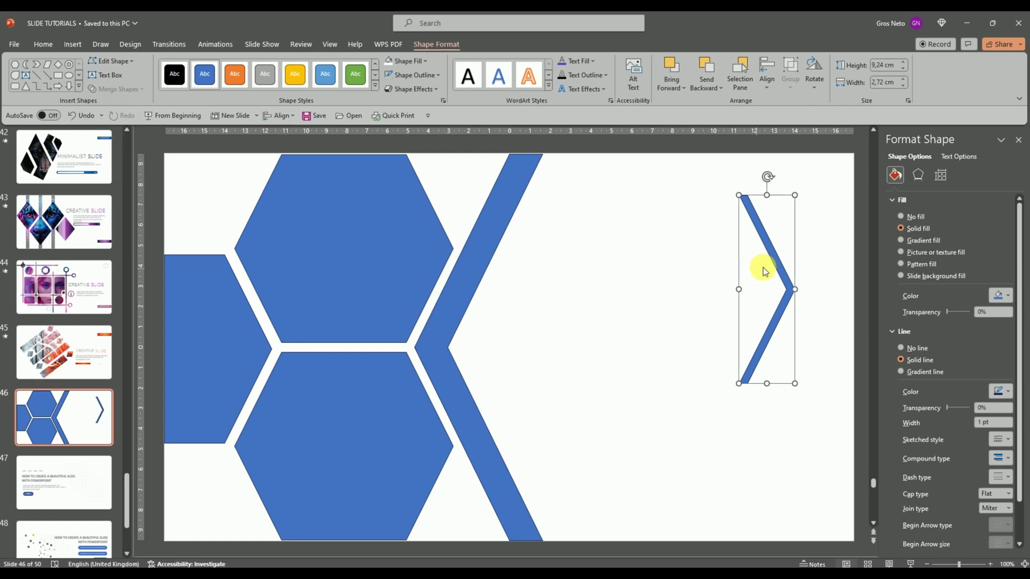
Move the chevron onto the top hexagon and align it with its right edge
{"action": "left_click_drag", "start_coordinate": [778, 267], "coordinate": [434, 227]}
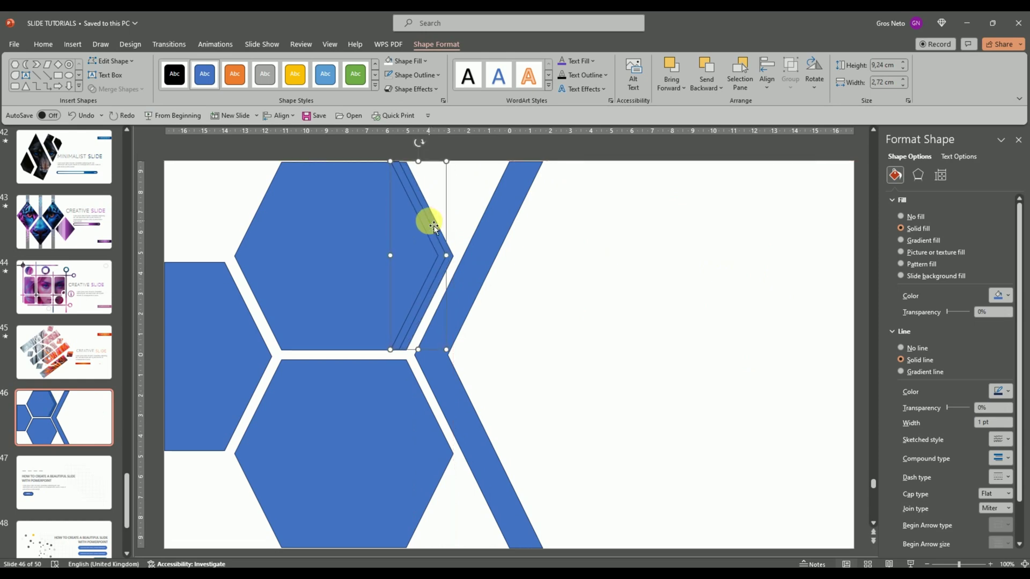
{"action": "left_click", "coordinate": [800, 301]}
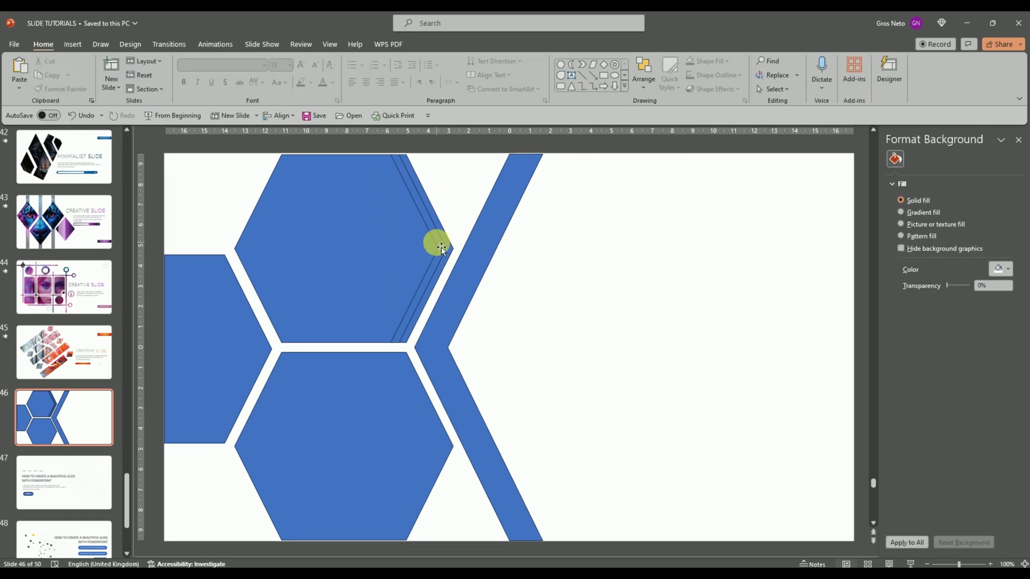
{"action": "left_click", "coordinate": [363, 250]}
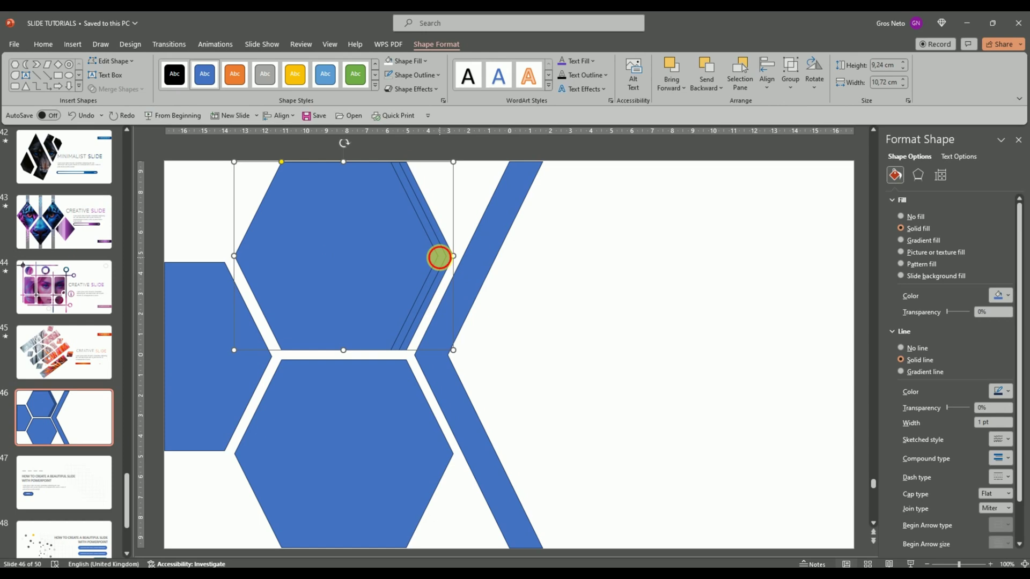
{"action": "left_click", "coordinate": [439, 258]}
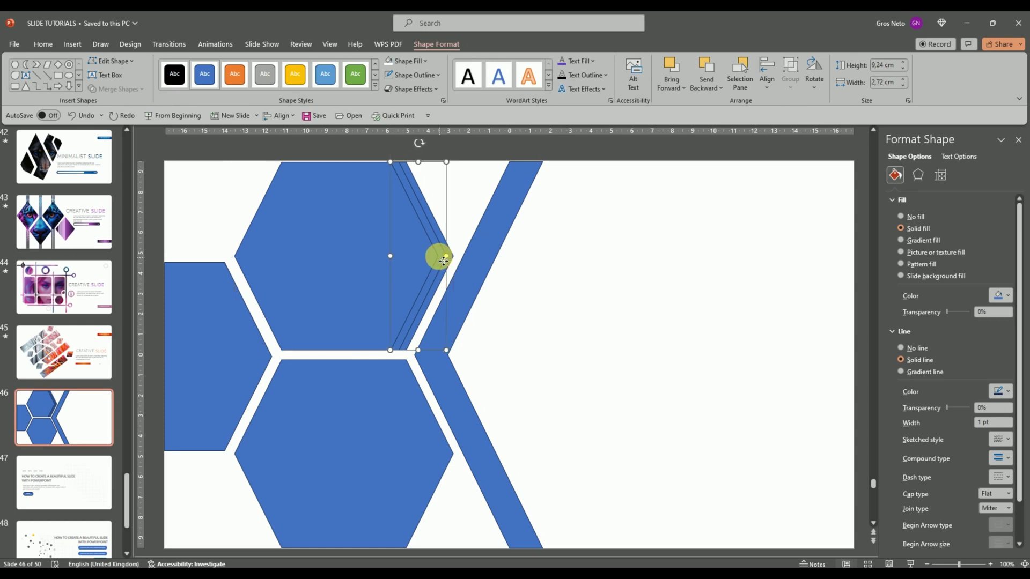
{"action": "left_click_drag", "start_coordinate": [443, 262], "coordinate": [427, 253]}
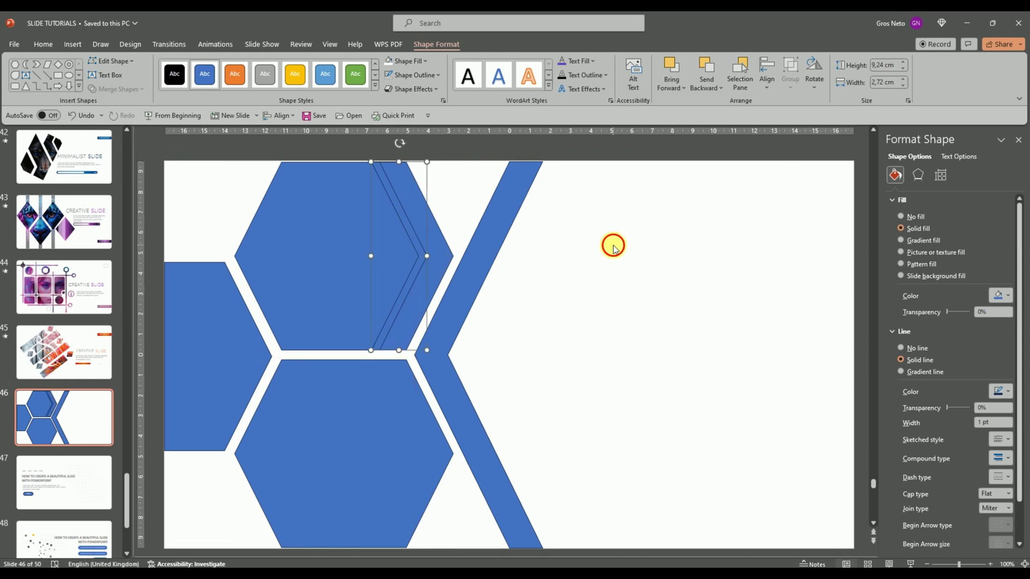
{"action": "left_click", "coordinate": [611, 246]}
{"action": "left_click", "coordinate": [422, 250]}
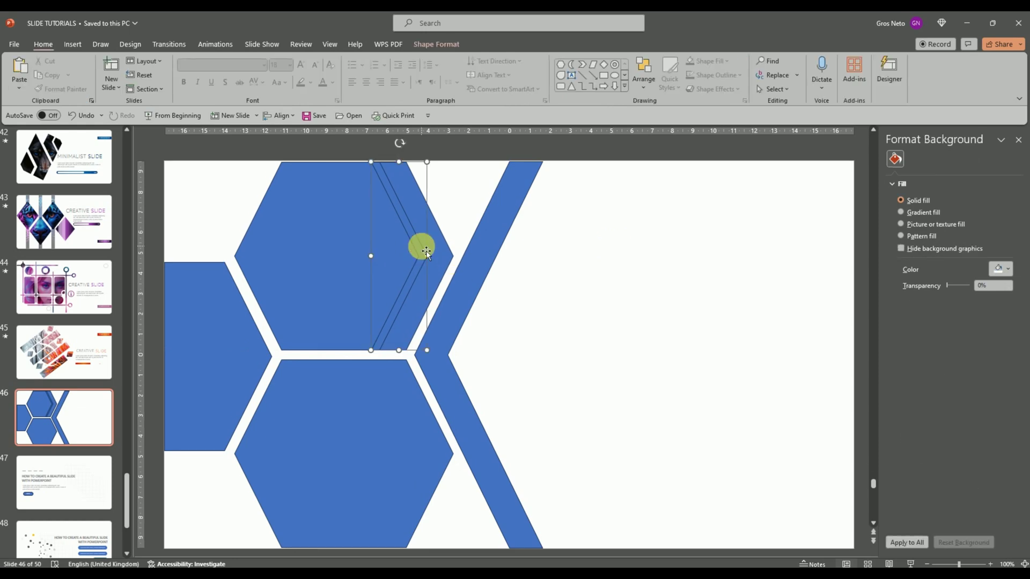
Duplicate the chevron to the slide's right, then subtract the original from the top hexagon
{"action": "key", "text": "ctrl+d"}
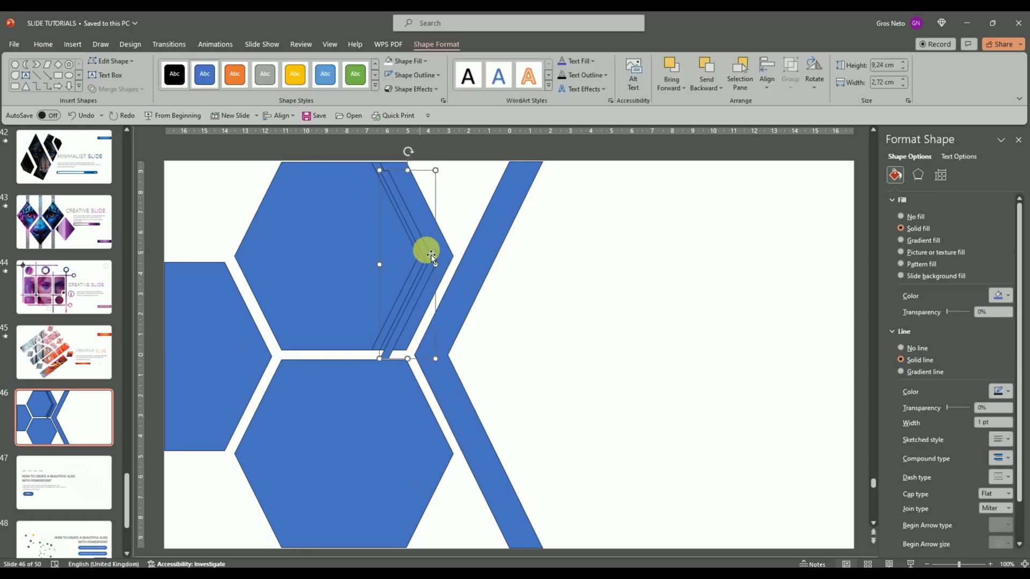
{"action": "left_click_drag", "start_coordinate": [431, 254], "coordinate": [647, 295]}
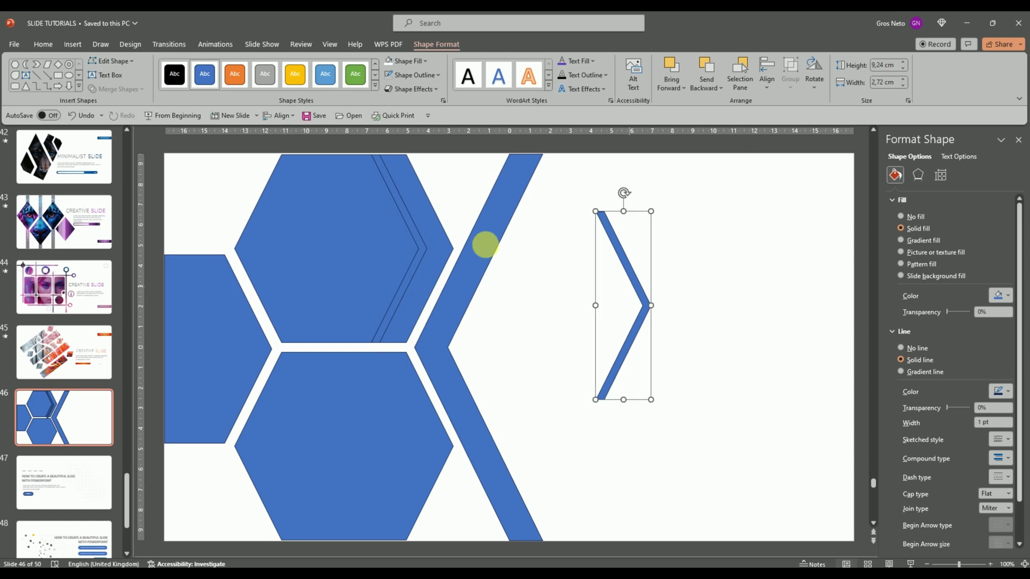
{"action": "left_click", "coordinate": [428, 235]}
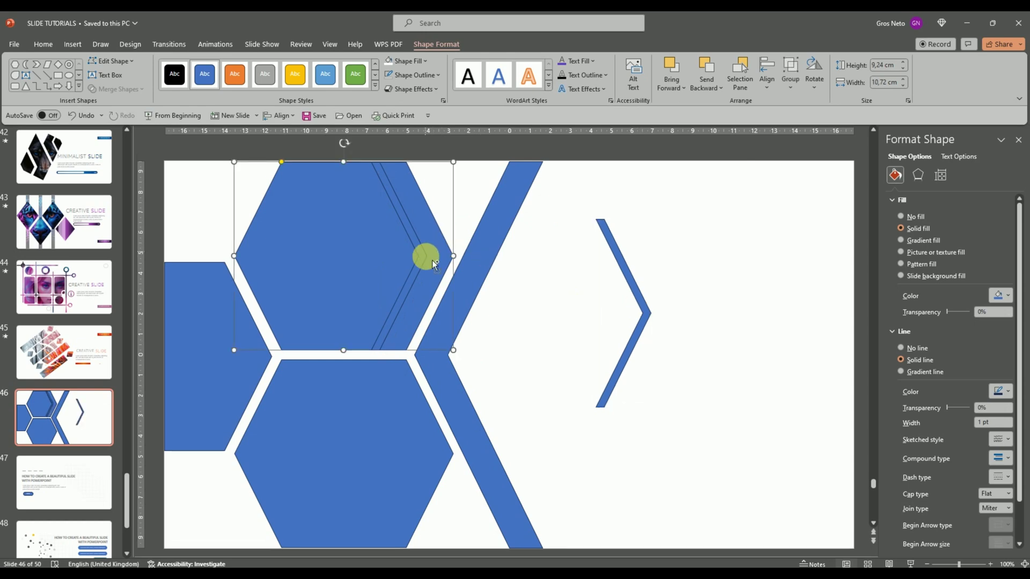
{"action": "left_click", "coordinate": [402, 235], "text": "shift"}
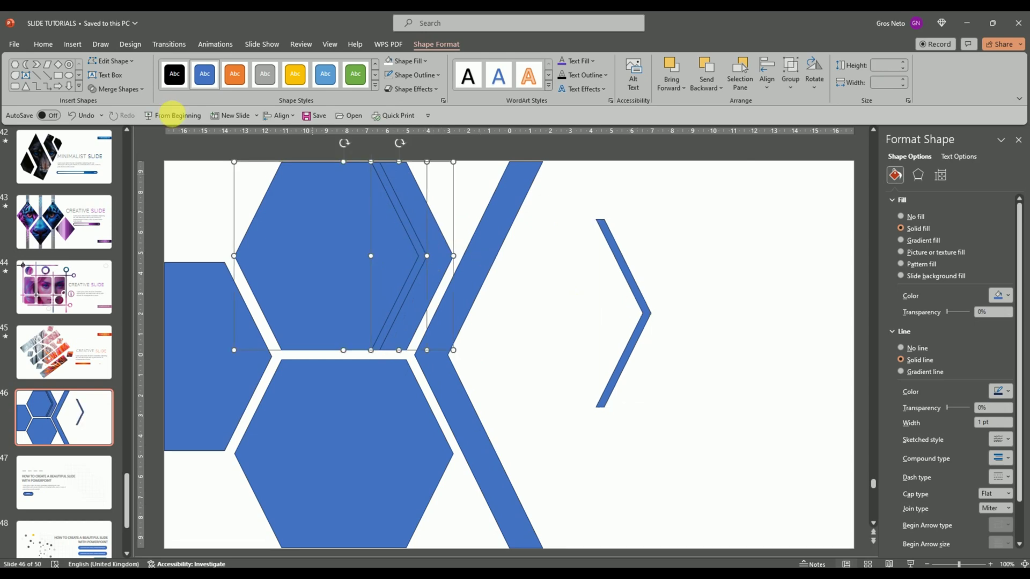
{"action": "left_click", "coordinate": [129, 90]}
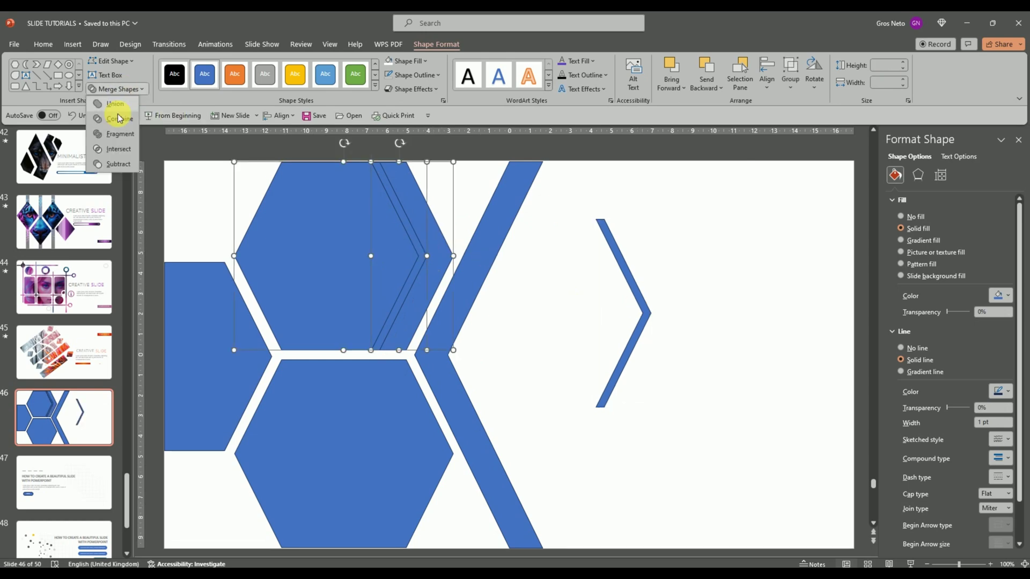
{"action": "left_click", "coordinate": [121, 164]}
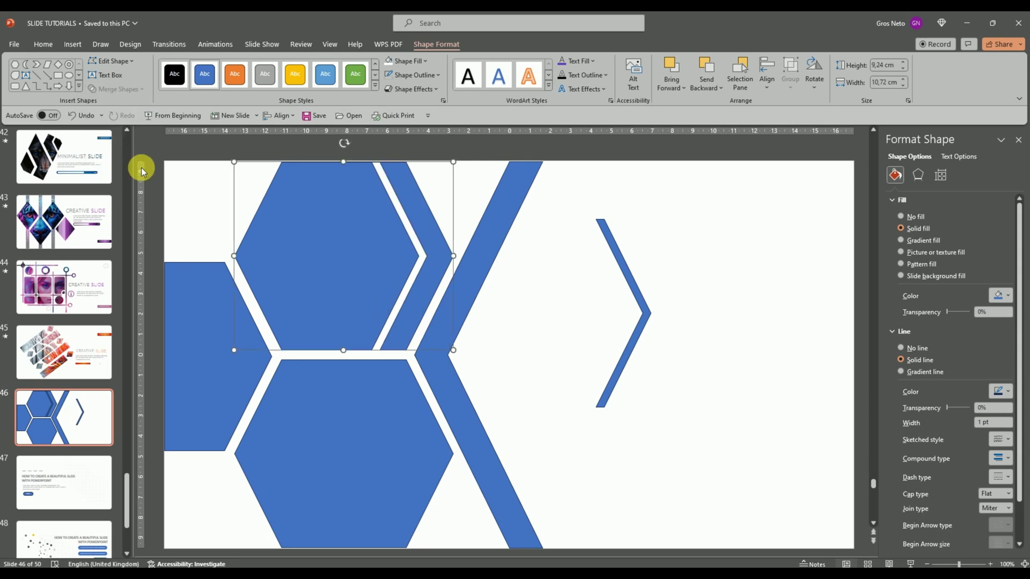
{"action": "left_click", "coordinate": [539, 310]}
Move the spare chevron over the lower hexagon
{"action": "left_click", "coordinate": [646, 302]}
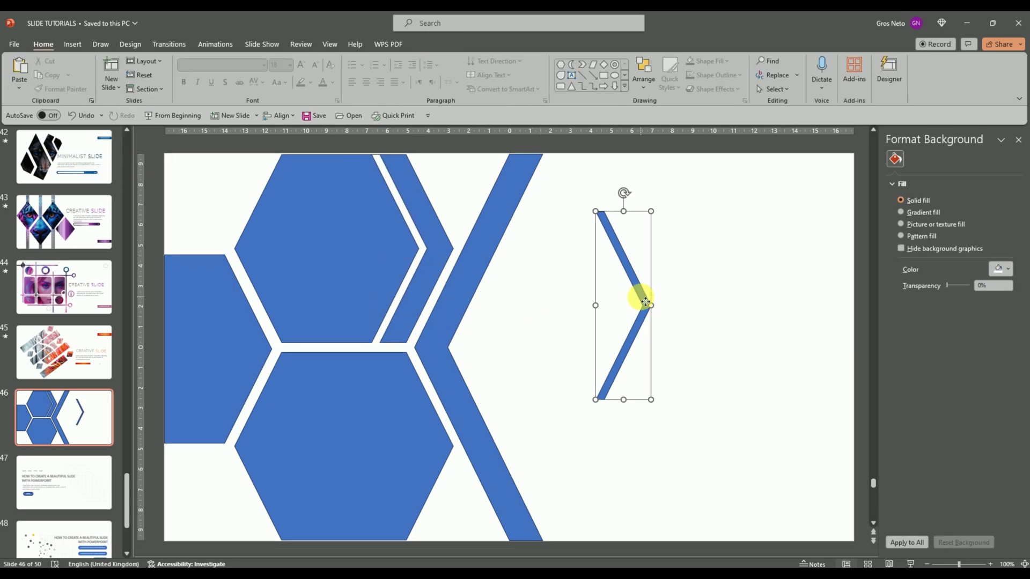
{"action": "mouse_move", "coordinate": [641, 298]}
{"action": "left_mouse_down"}
{"action": "mouse_move", "coordinate": [312, 430]}
{"action": "mouse_move", "coordinate": [329, 431]}
{"action": "left_mouse_up"}
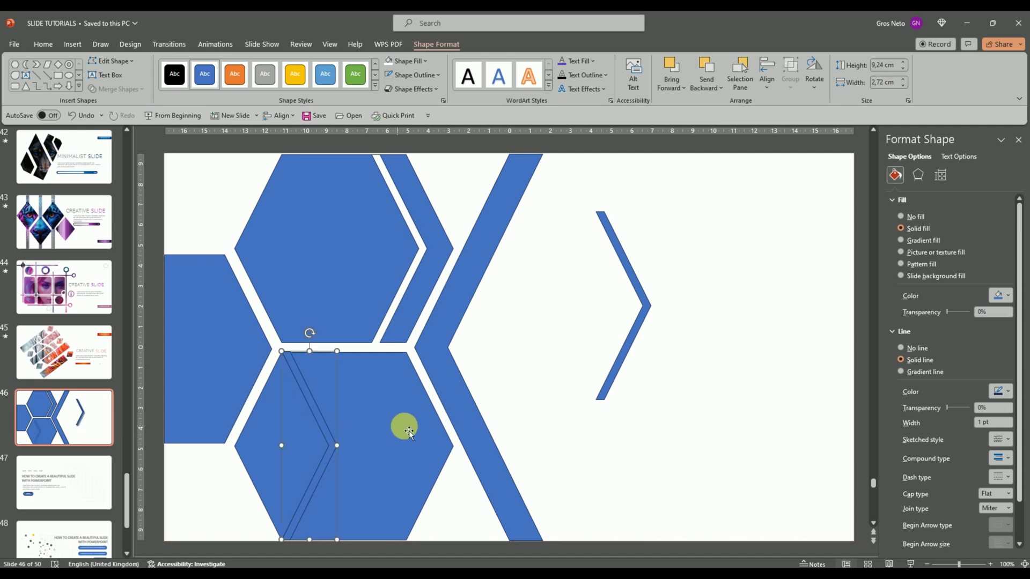
{"action": "left_click", "coordinate": [409, 432]}
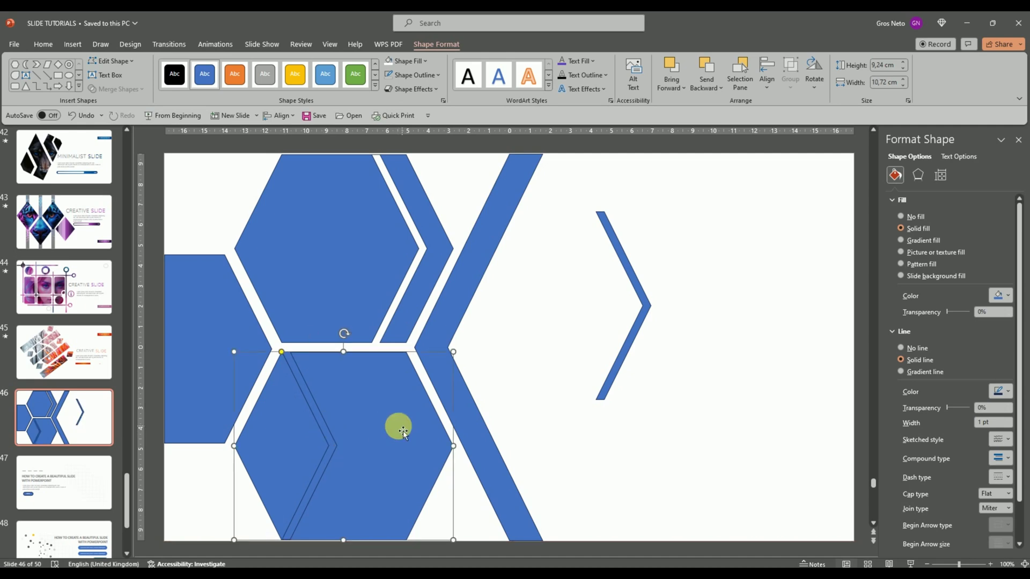
{"action": "left_click", "coordinate": [335, 451]}
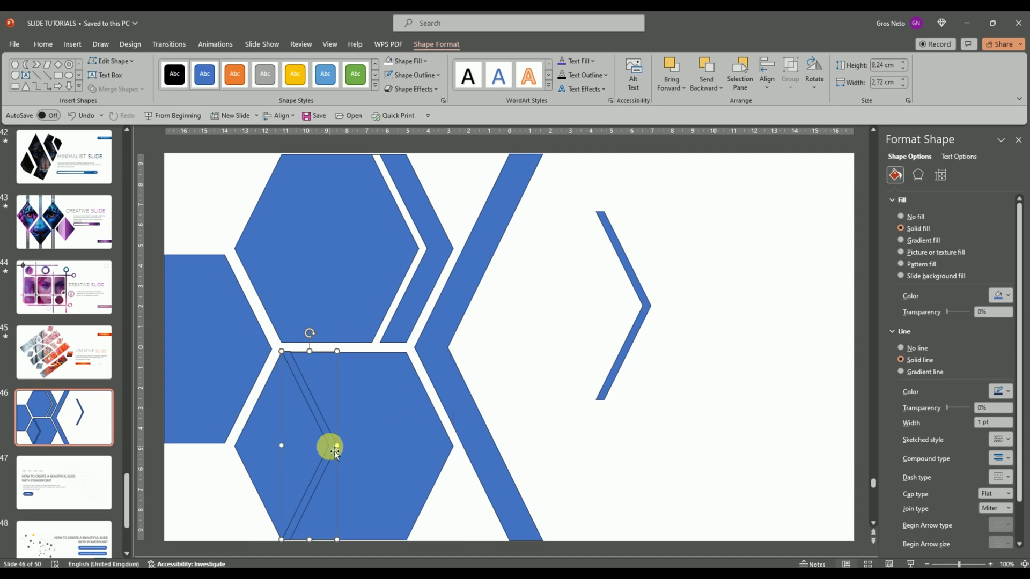
{"action": "left_click", "coordinate": [253, 483]}
{"action": "left_click", "coordinate": [216, 485]}
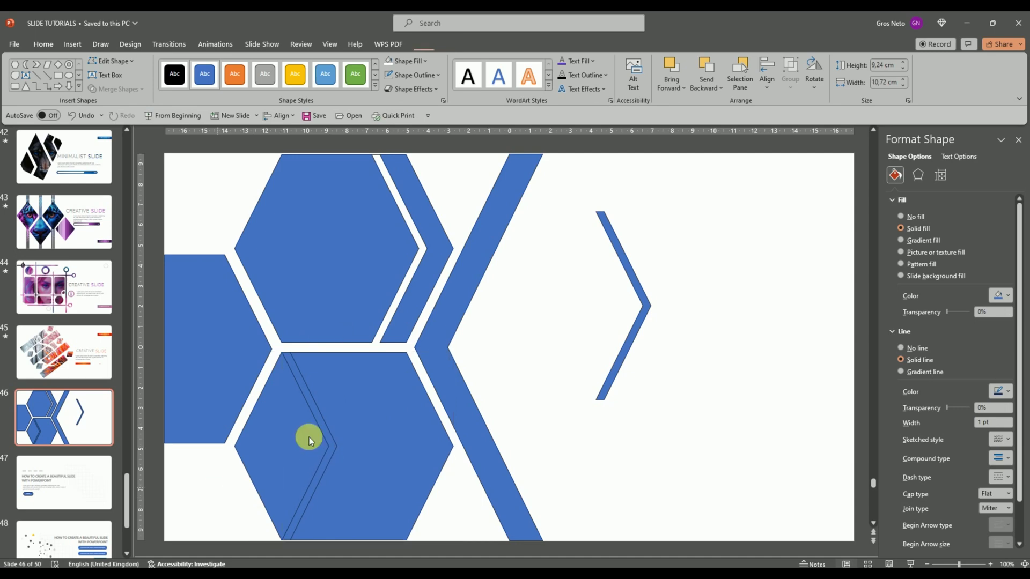
Subtract the chevron from the lower hexagon with Merge Shapes
{"action": "left_click", "coordinate": [304, 430]}
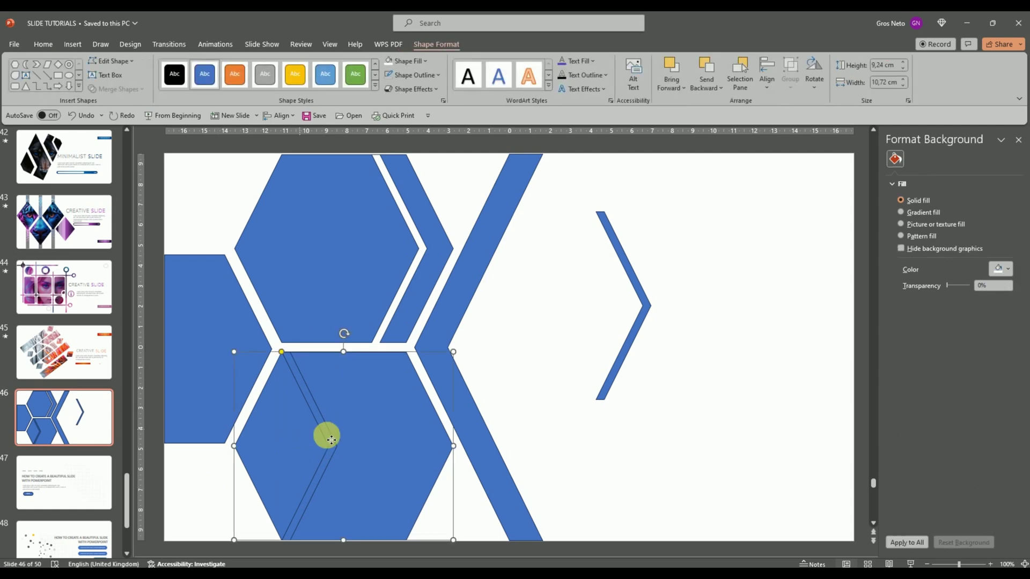
{"action": "left_click", "coordinate": [331, 440], "text": "shift"}
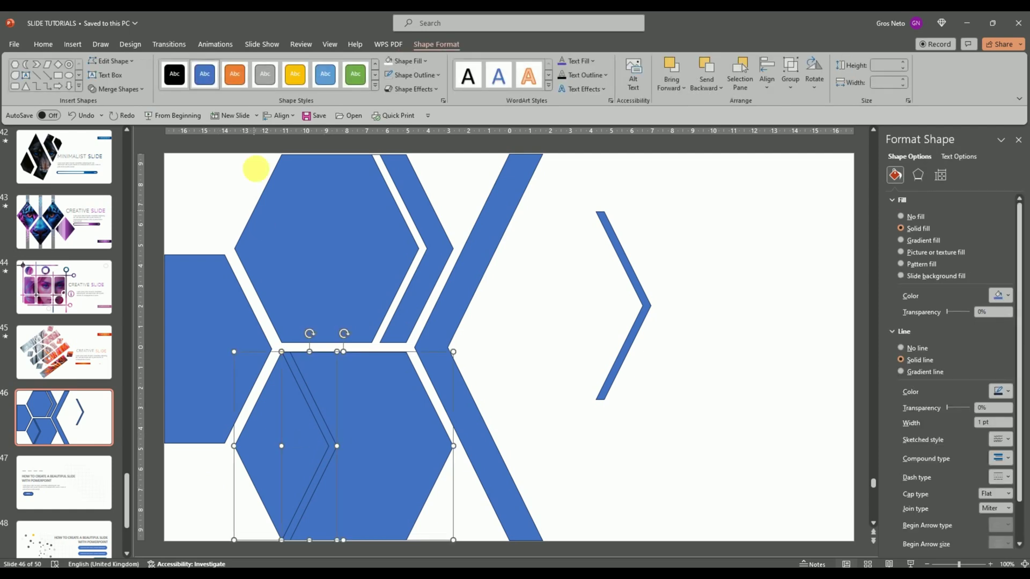
{"action": "left_click", "coordinate": [132, 89]}
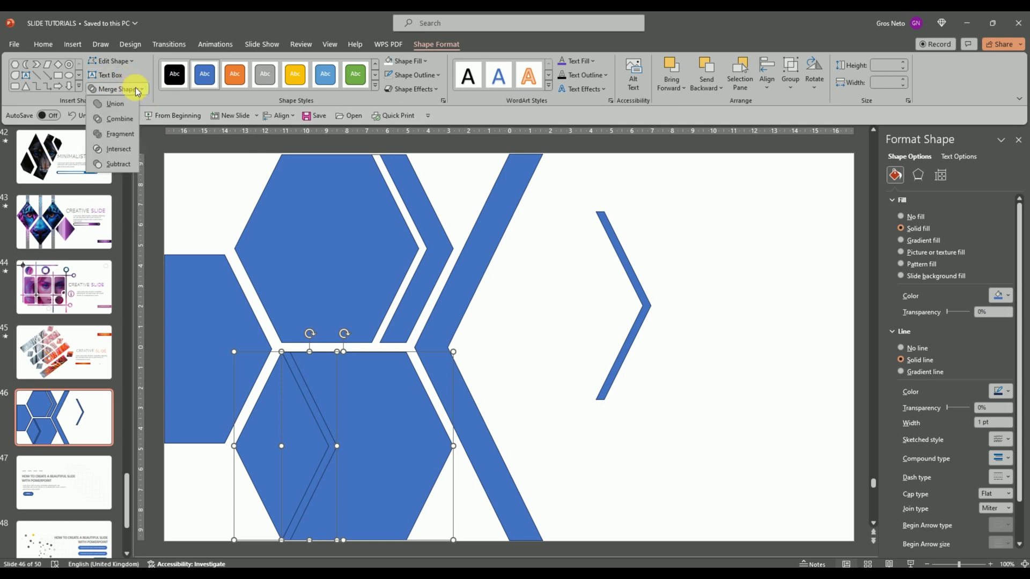
{"action": "left_click", "coordinate": [110, 163]}
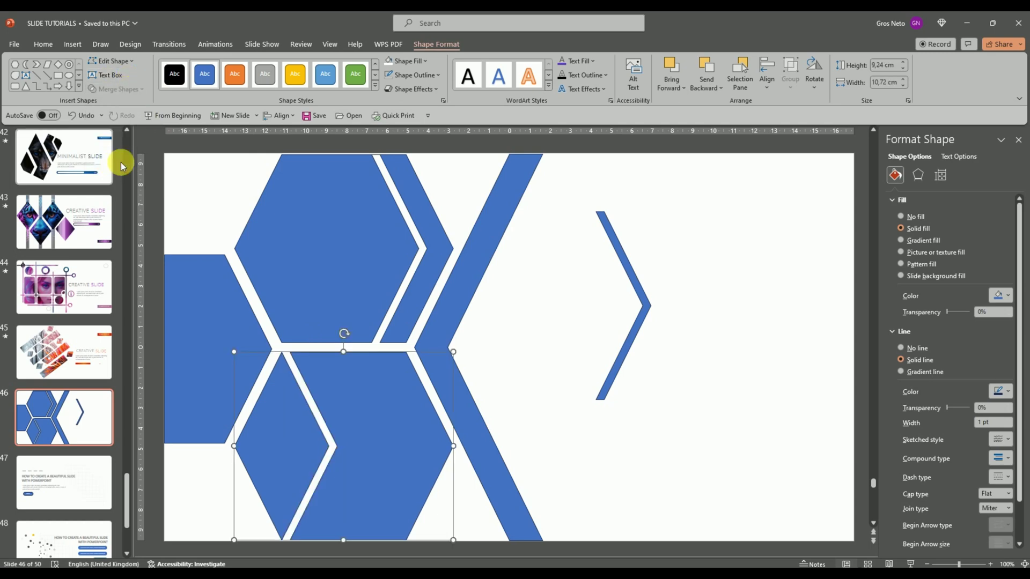
{"action": "left_click", "coordinate": [506, 369]}
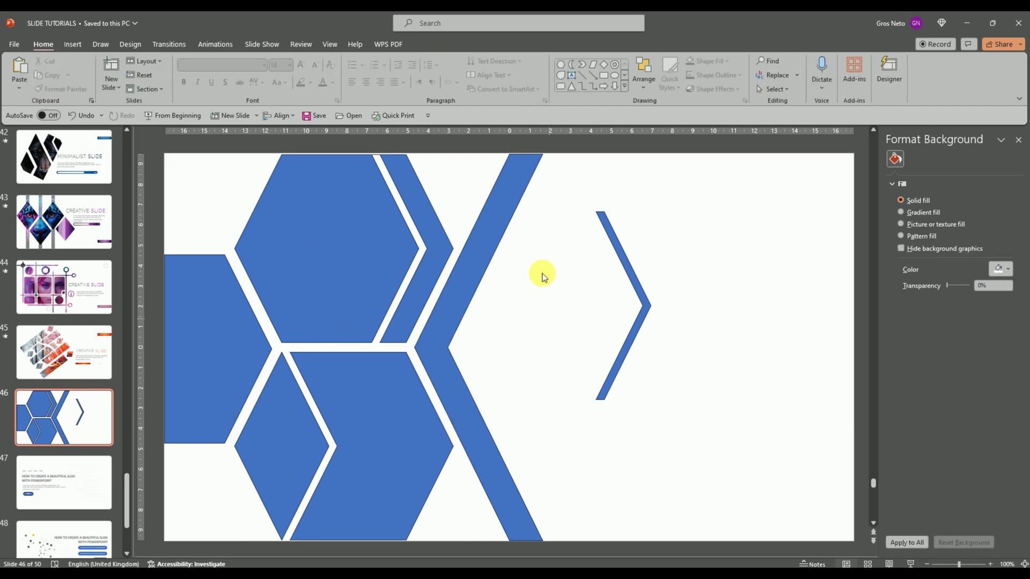
Copy the lower, upper and left hexagons together with the diagonal blue band
{"action": "left_click", "coordinate": [286, 431]}
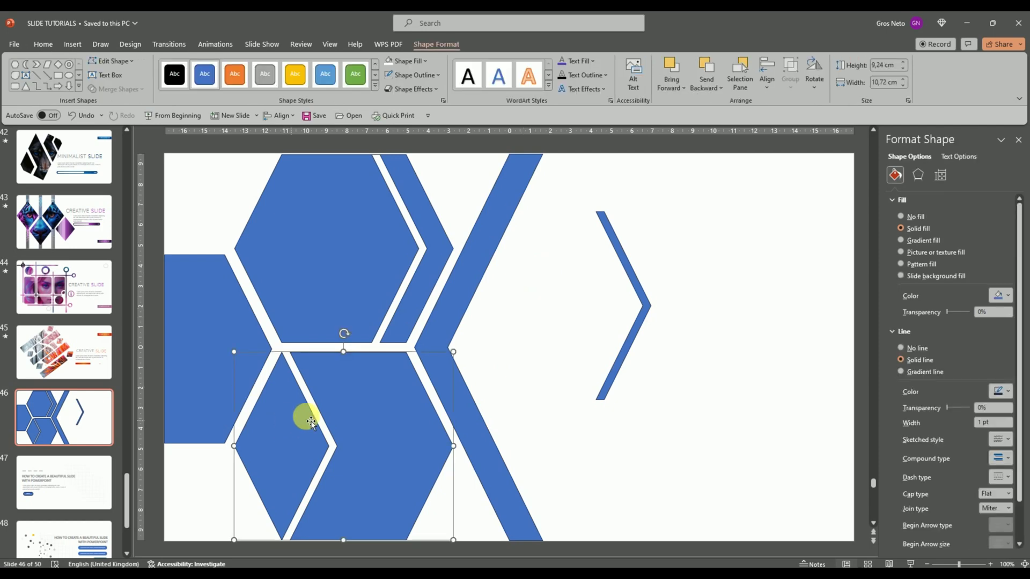
{"action": "left_click", "coordinate": [329, 281], "text": "shift"}
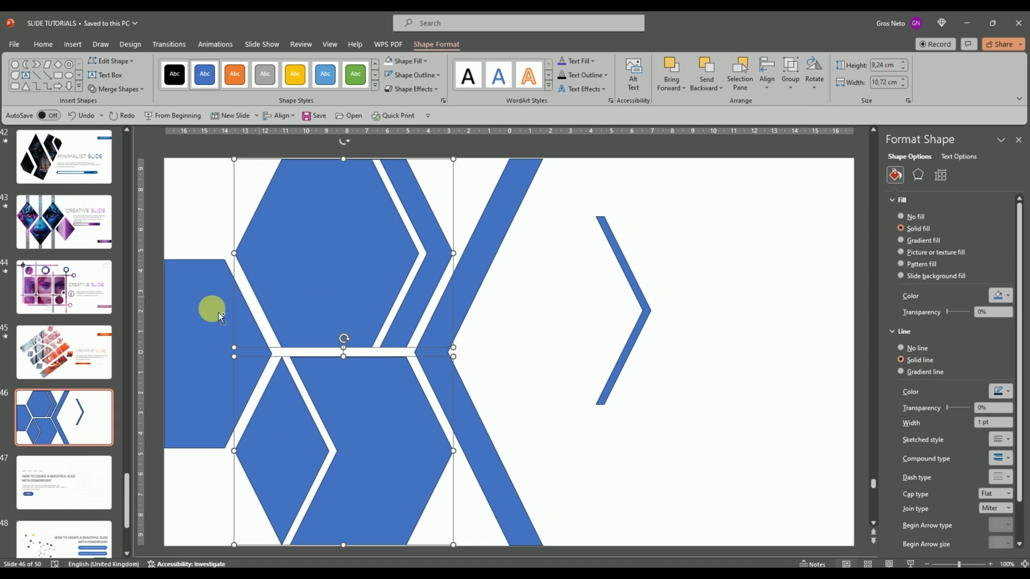
{"action": "left_click", "coordinate": [212, 309], "text": "shift"}
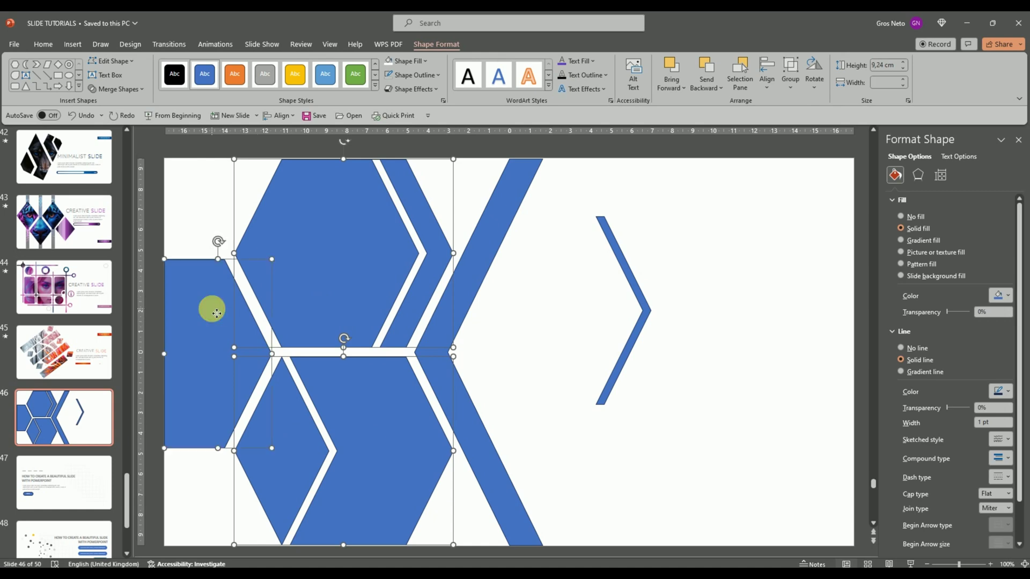
{"action": "left_click", "coordinate": [476, 275], "text": "shift"}
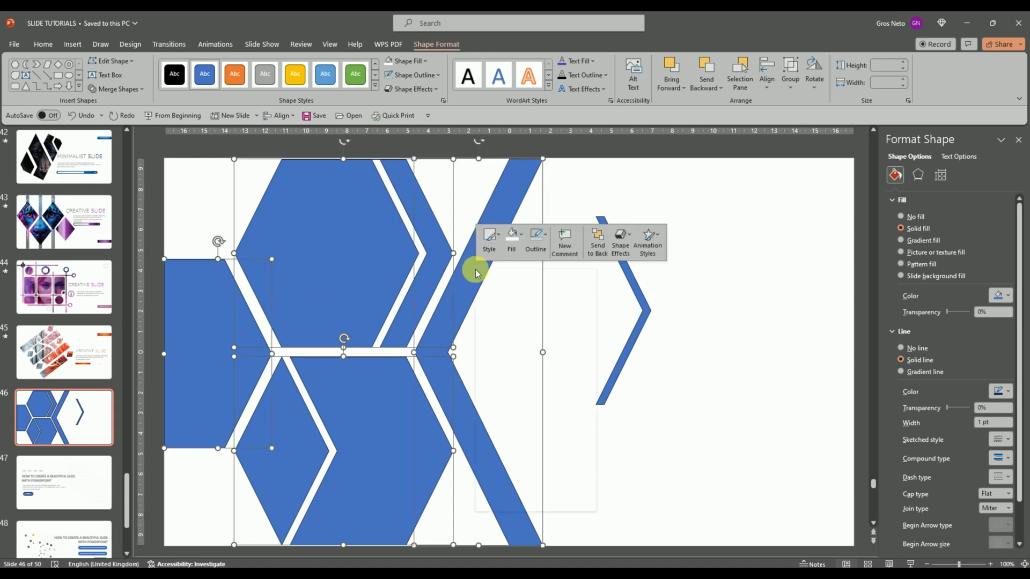
{"action": "right_click", "coordinate": [477, 275]}
{"action": "left_click", "coordinate": [506, 311]}
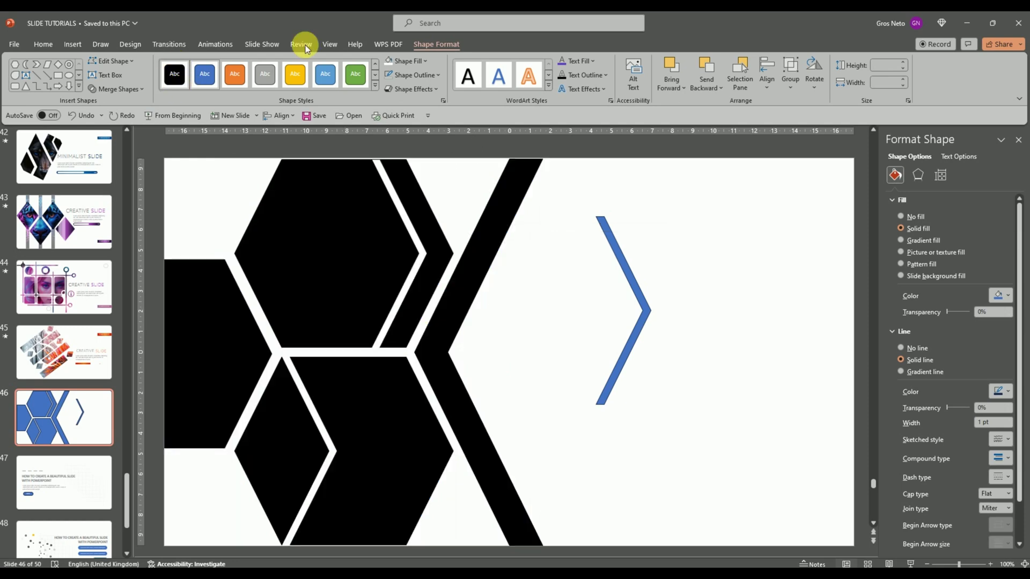
In Slide Master, add a new blank layout and paste the copied hexagon shapes onto it
{"action": "left_click", "coordinate": [328, 44]}
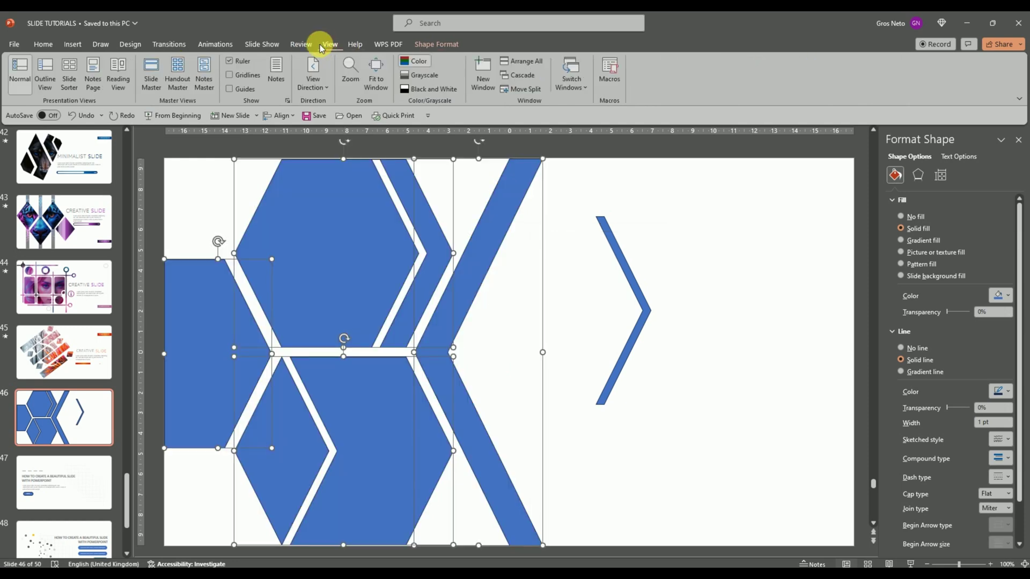
{"action": "left_click", "coordinate": [153, 78]}
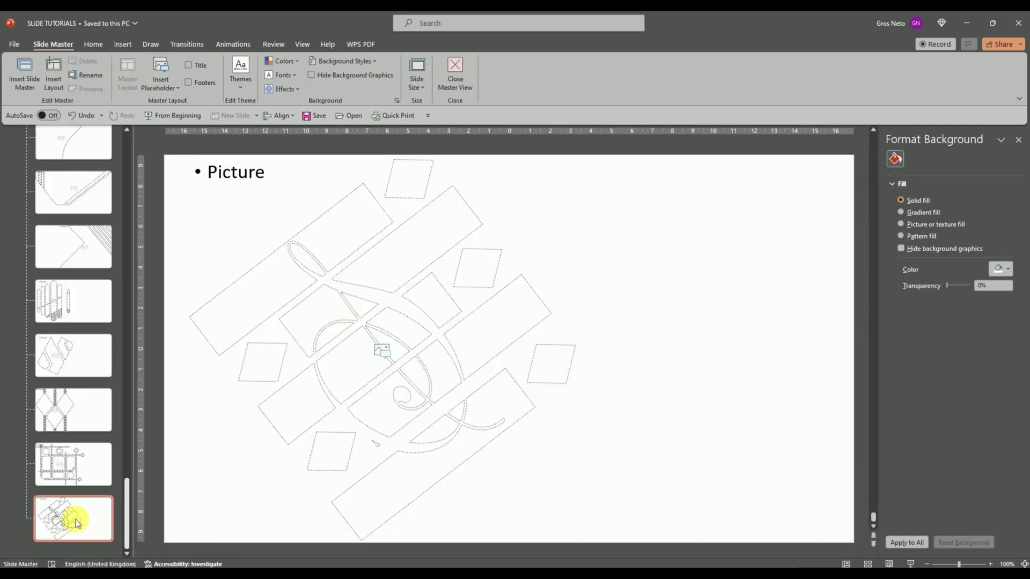
{"action": "key", "text": "Return"}
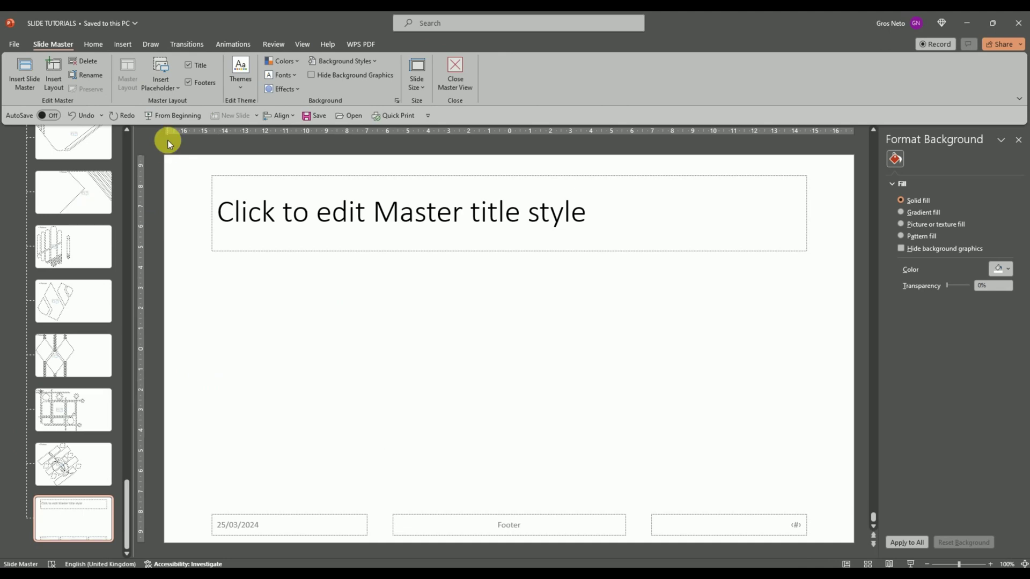
{"action": "left_click_drag", "start_coordinate": [318, 245], "coordinate": [859, 562]}
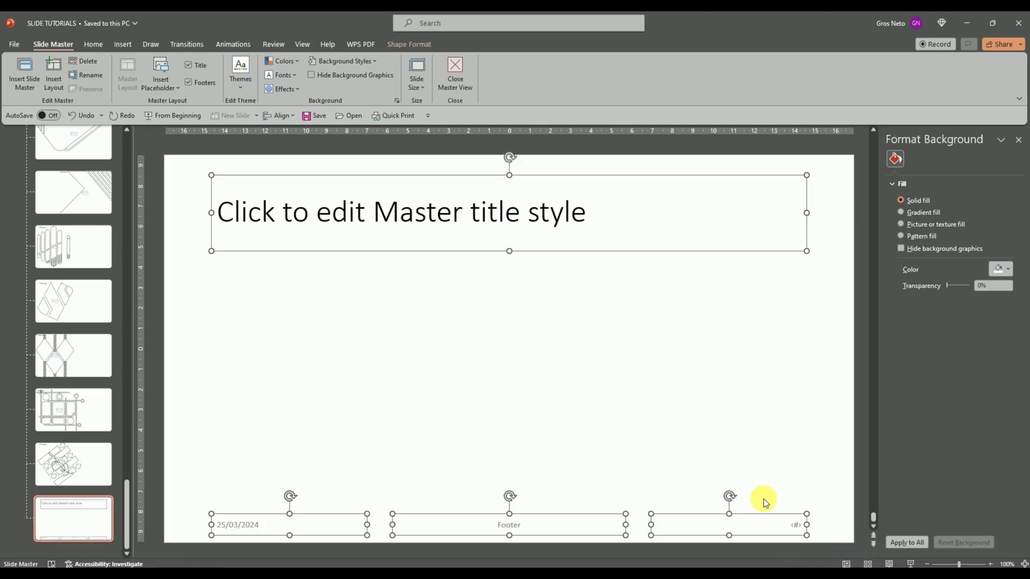
{"action": "key", "text": "Delete"}
{"action": "right_click", "coordinate": [320, 233]}
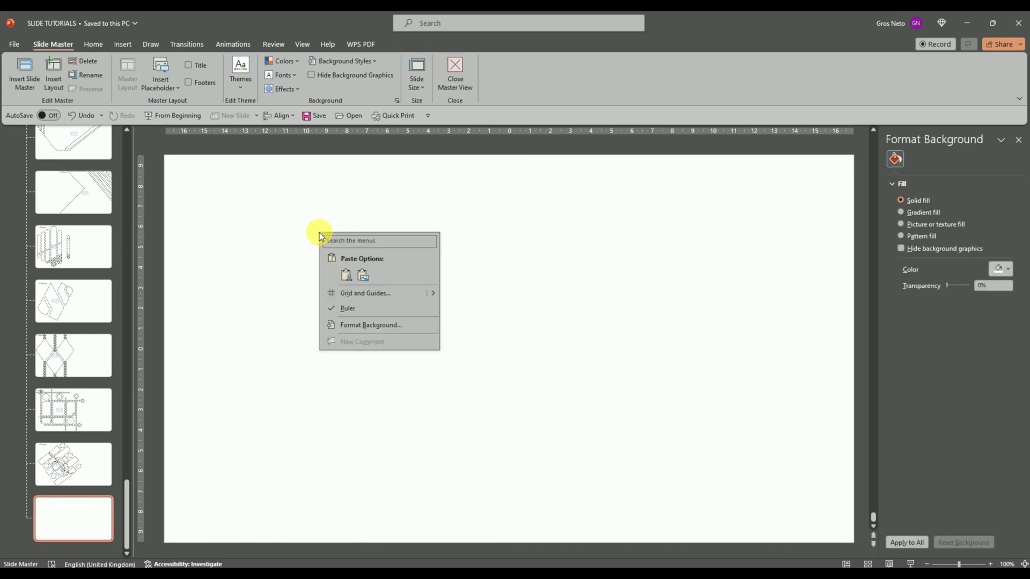
{"action": "left_click", "coordinate": [339, 276]}
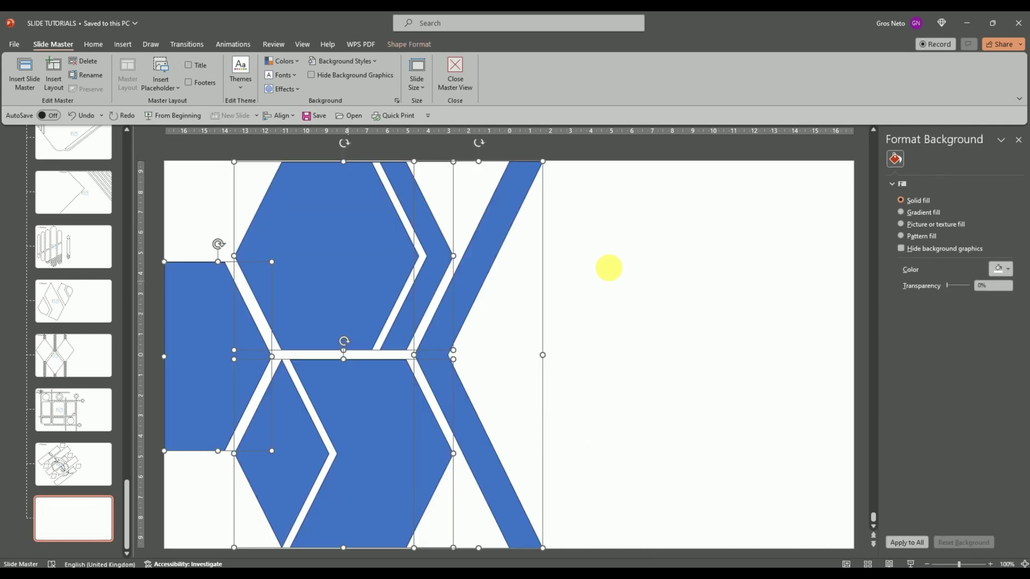
{"action": "left_click", "coordinate": [607, 266]}
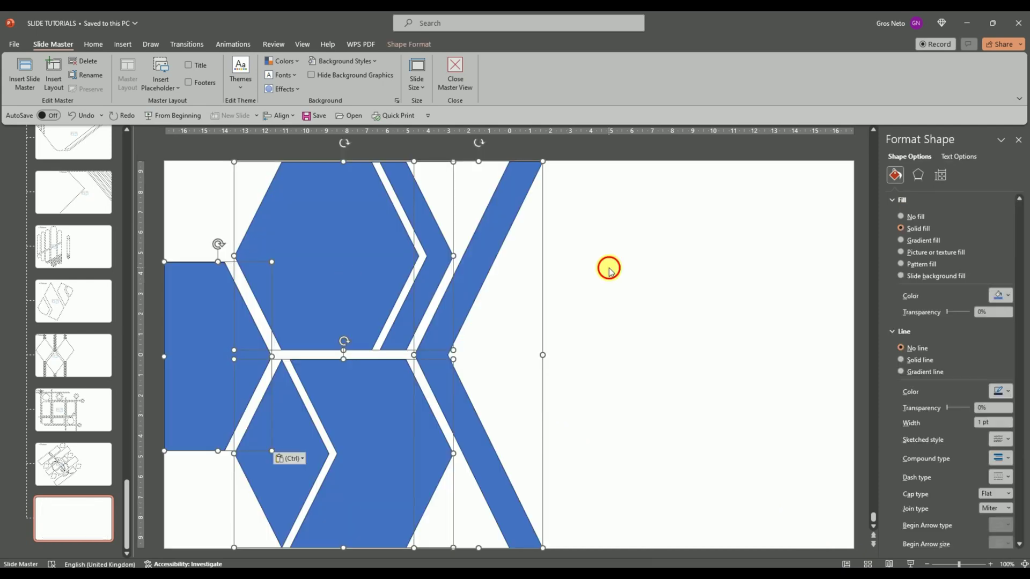
Draw a Picture placeholder over the left part of the layout, sent behind the shapes
{"action": "left_click", "coordinate": [172, 88]}
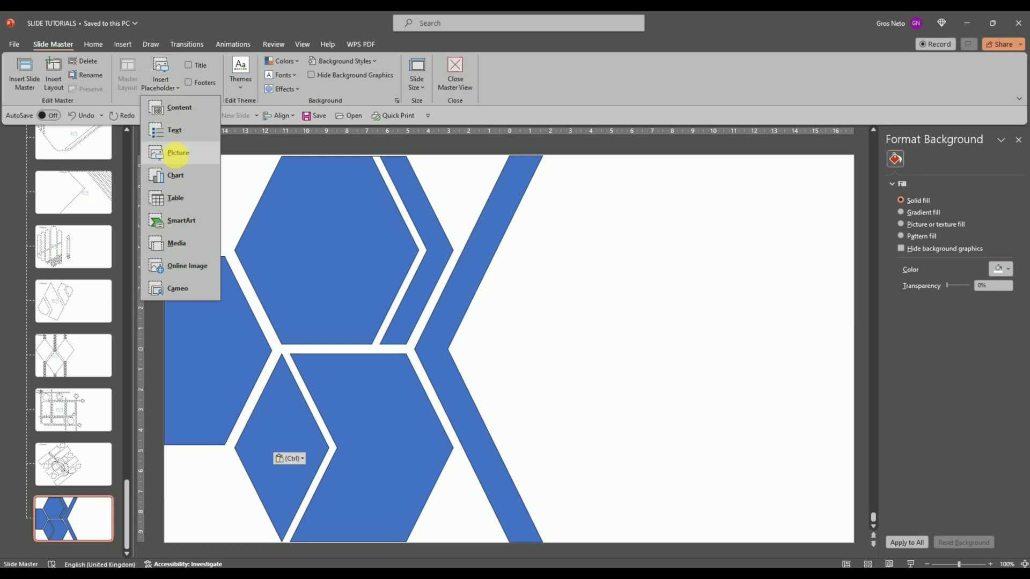
{"action": "left_click", "coordinate": [177, 155]}
{"action": "mouse_move", "coordinate": [165, 155]}
{"action": "left_mouse_down"}
{"action": "mouse_move", "coordinate": [608, 519]}
{"action": "mouse_move", "coordinate": [628, 548]}
{"action": "left_mouse_up"}
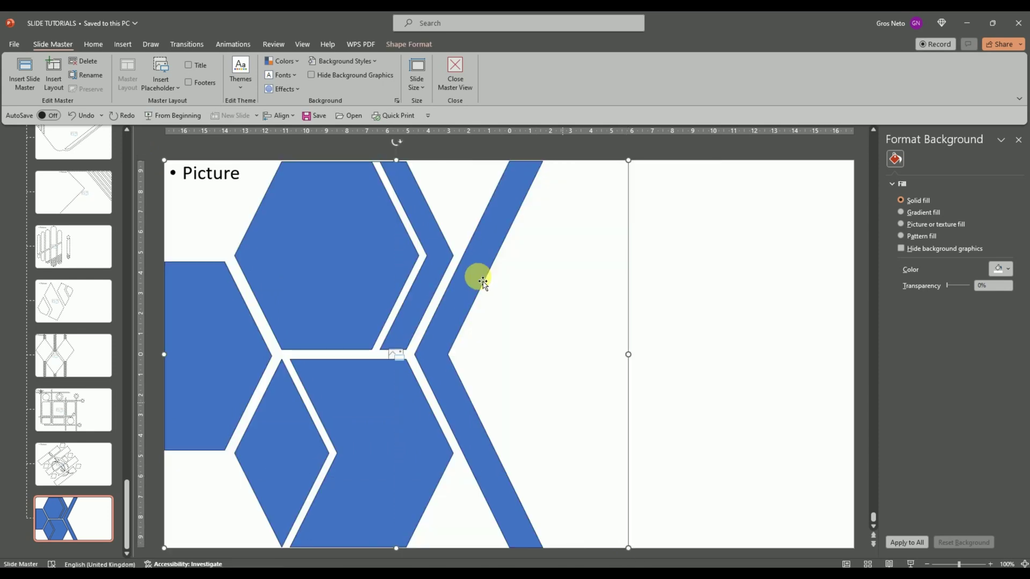
{"action": "right_click", "coordinate": [480, 275]}
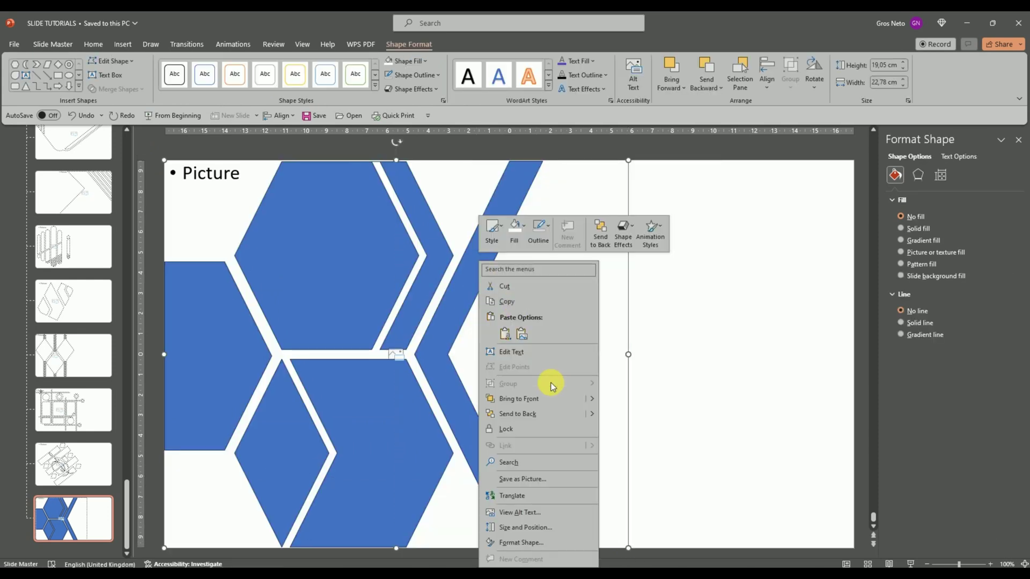
{"action": "left_click", "coordinate": [534, 416]}
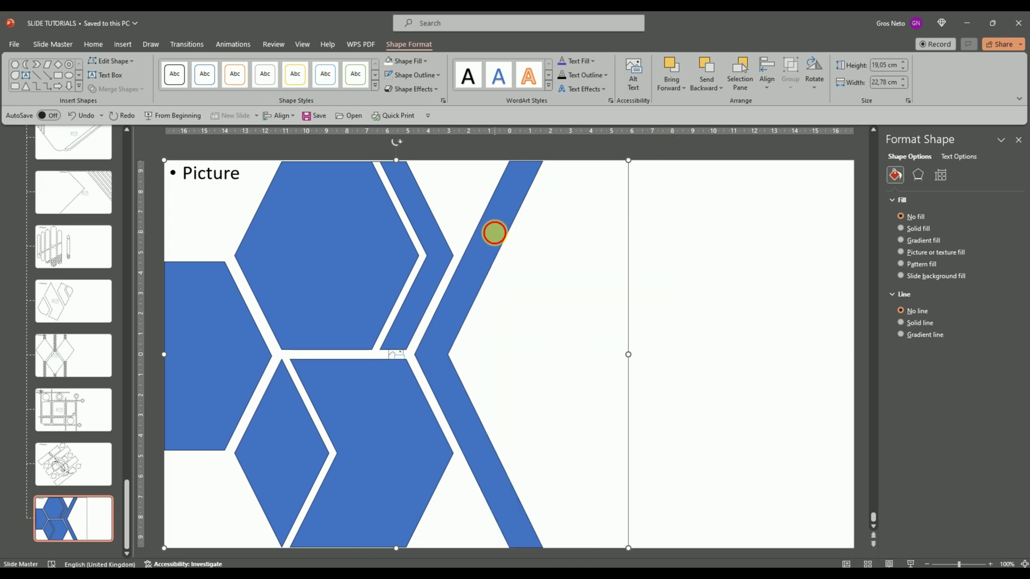
Union the diagonal band and the three hexagons into one shape
{"action": "left_click", "coordinate": [494, 233]}
{"action": "left_click", "coordinate": [338, 240], "text": "shift"}
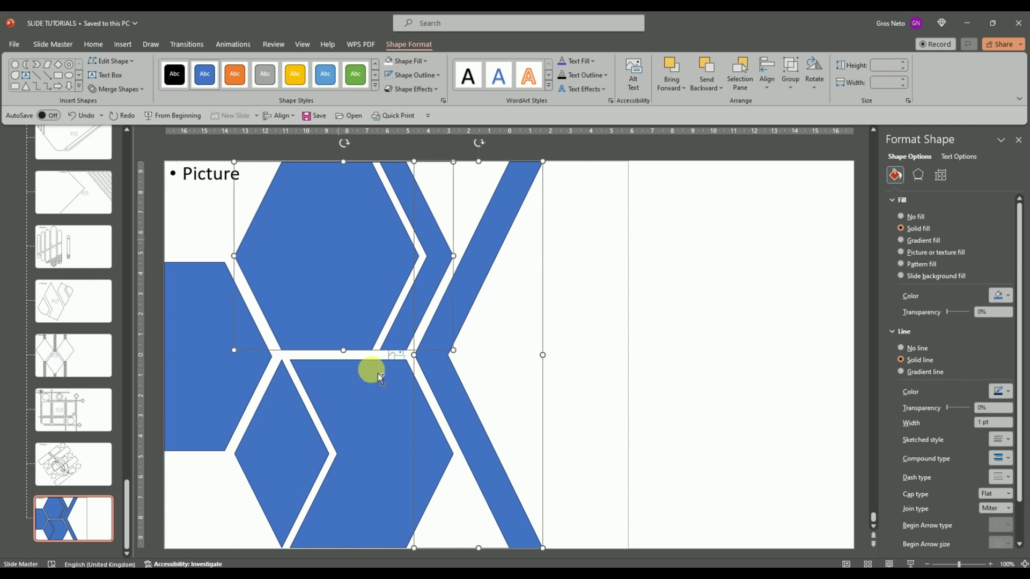
{"action": "left_click", "coordinate": [354, 418], "text": "shift"}
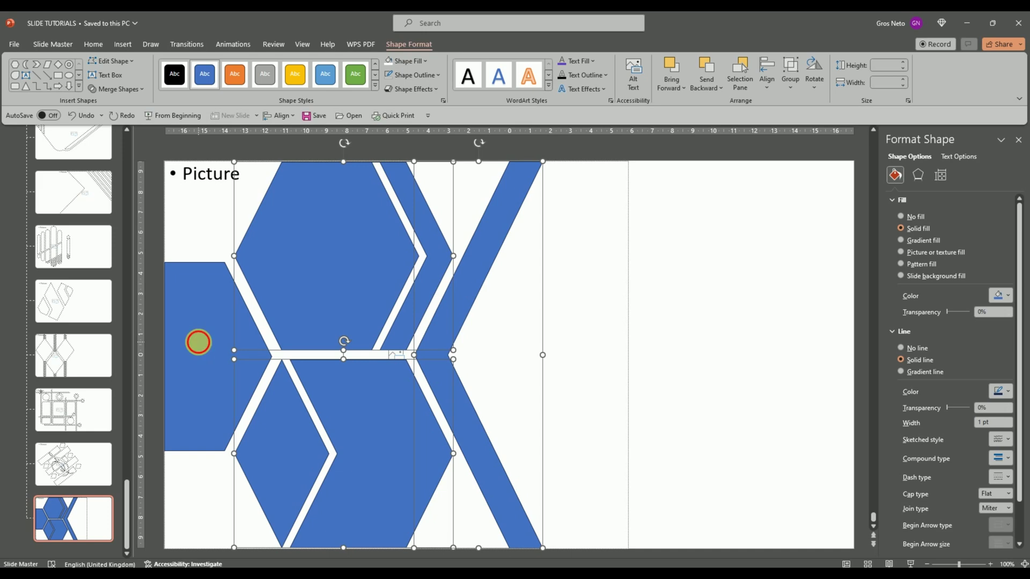
{"action": "left_click", "coordinate": [205, 346], "text": "shift"}
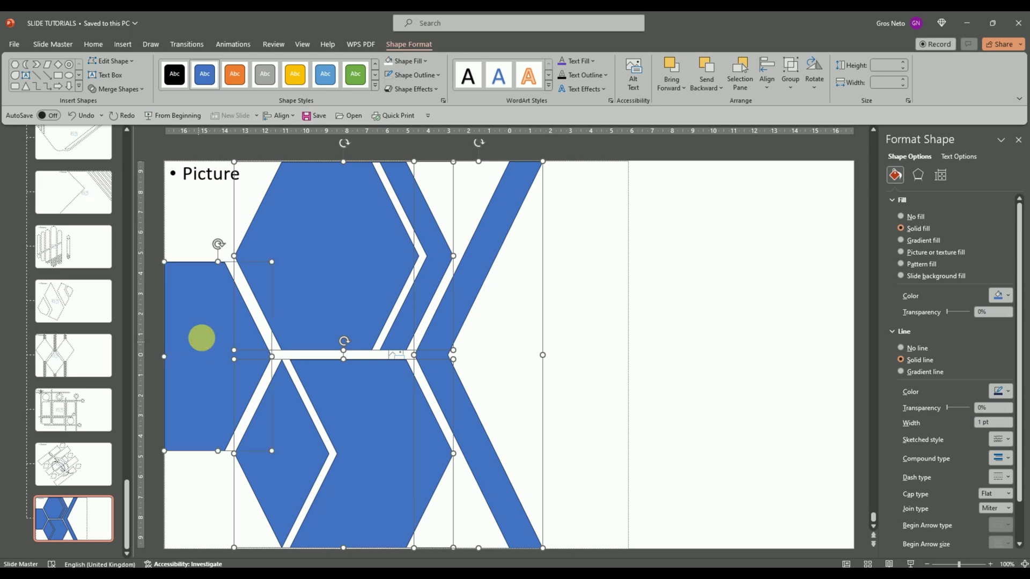
{"action": "left_click", "coordinate": [137, 89]}
{"action": "left_click", "coordinate": [115, 104]}
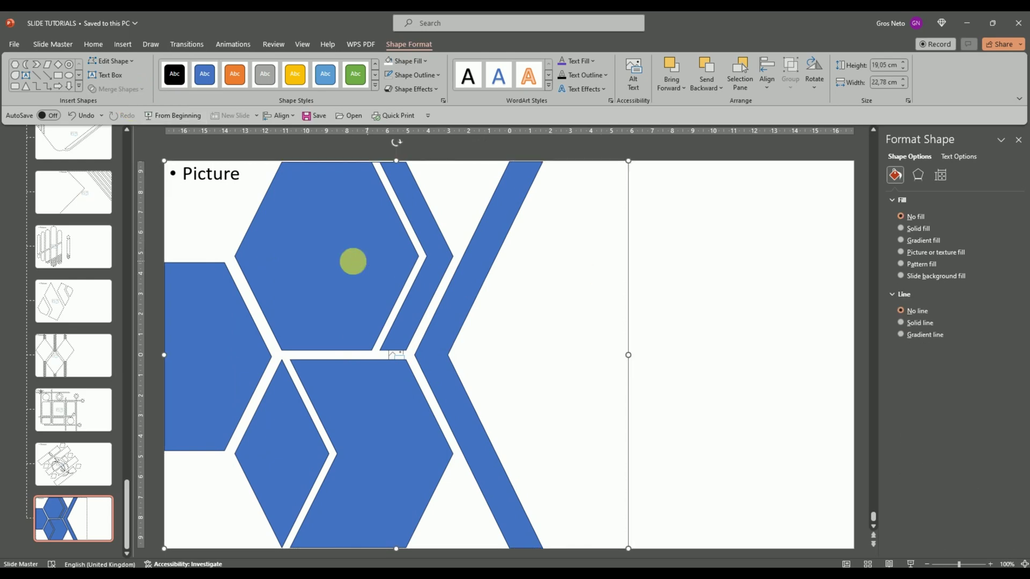
Intersect the picture placeholder with the merged shape and close Master View
{"action": "left_click", "coordinate": [351, 259], "text": "shift"}
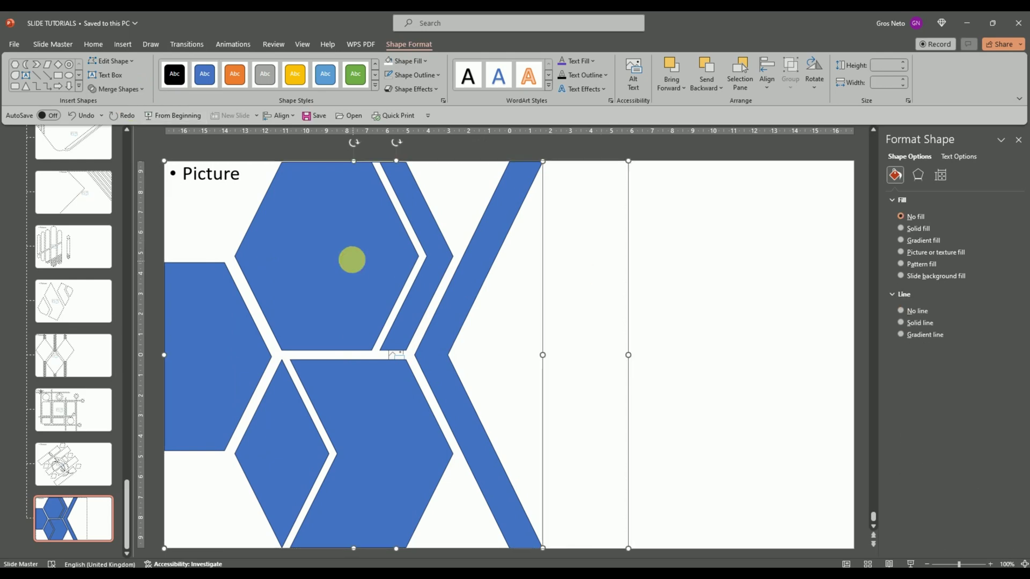
{"action": "left_click", "coordinate": [129, 89]}
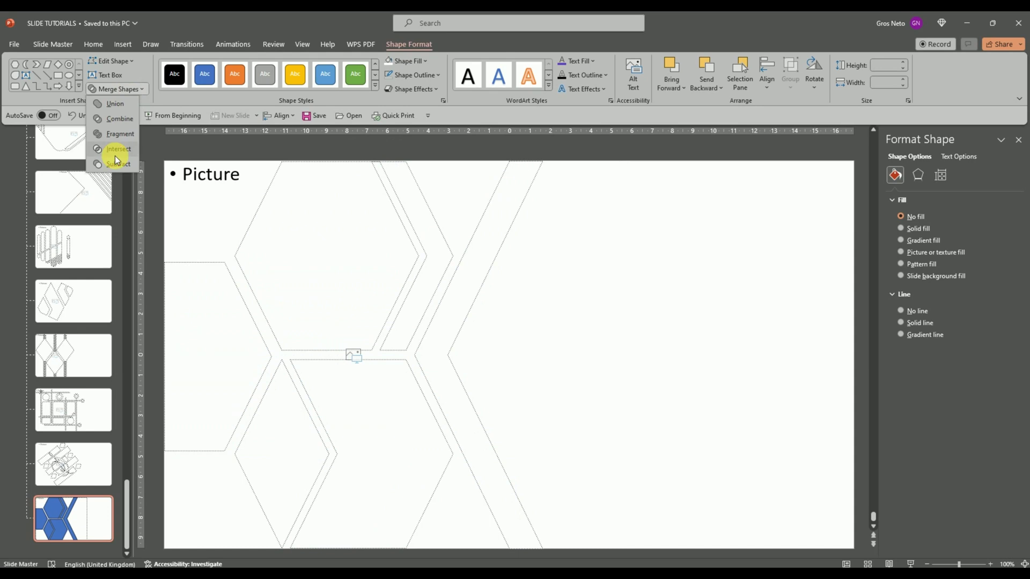
{"action": "left_click", "coordinate": [115, 155]}
{"action": "left_click", "coordinate": [734, 311]}
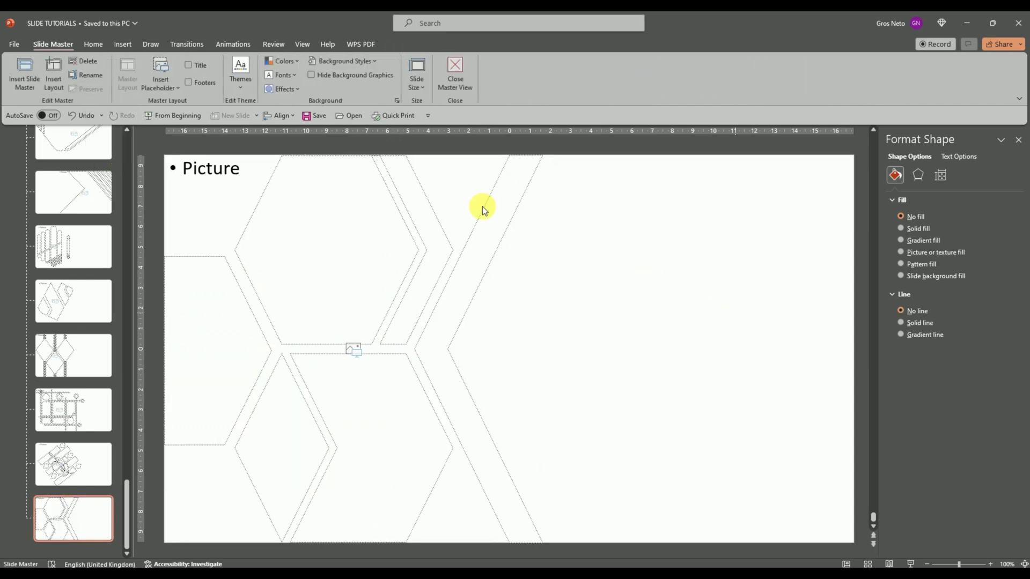
{"action": "left_click", "coordinate": [454, 72]}
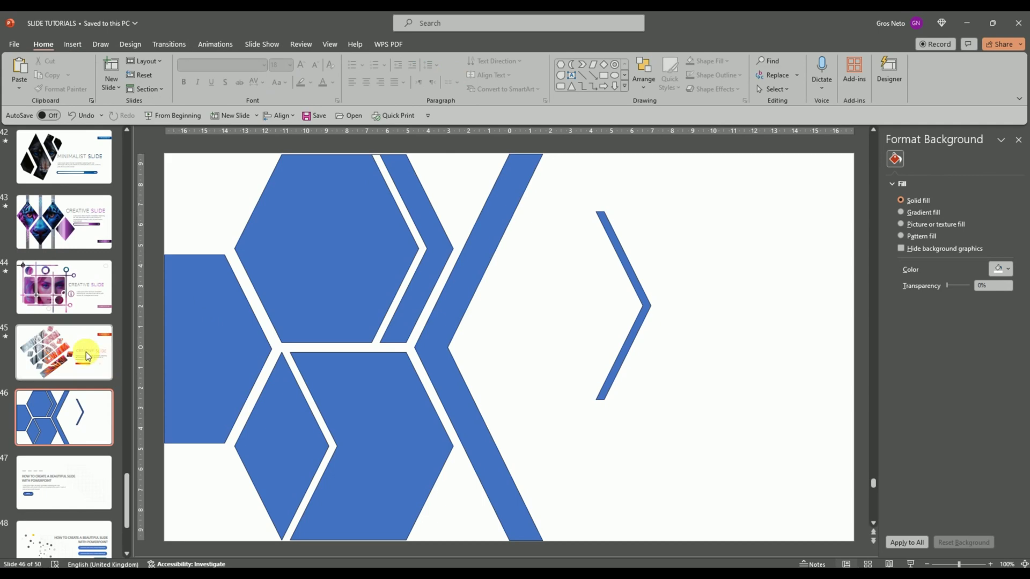
Add a slide with the hexagon layout after slide 45 and insert the mountain photo
{"action": "left_click", "coordinate": [102, 358]}
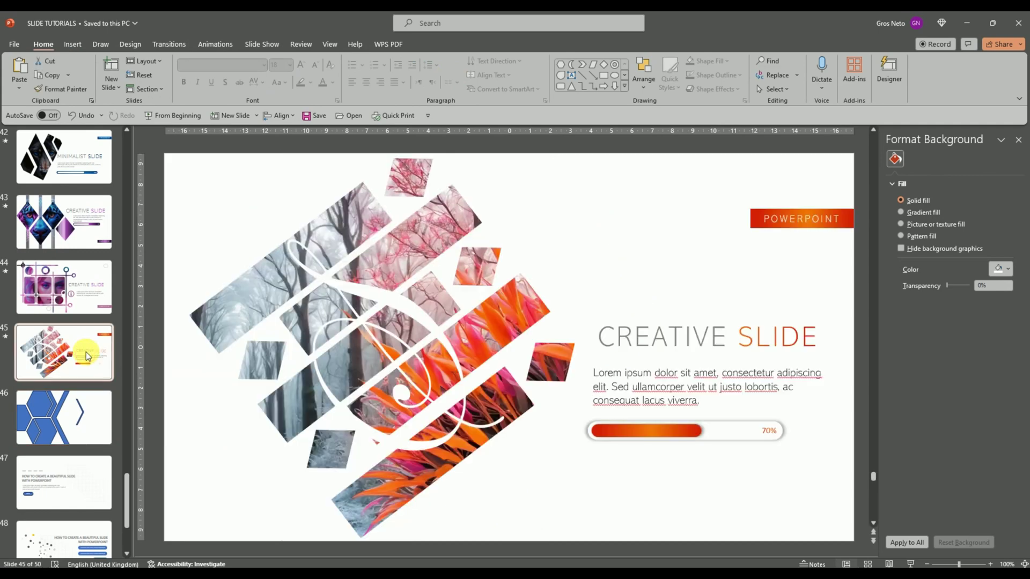
{"action": "left_click", "coordinate": [114, 88]}
{"action": "scroll", "coordinate": [309, 330], "scroll_direction": "down", "scroll_amount": 1}
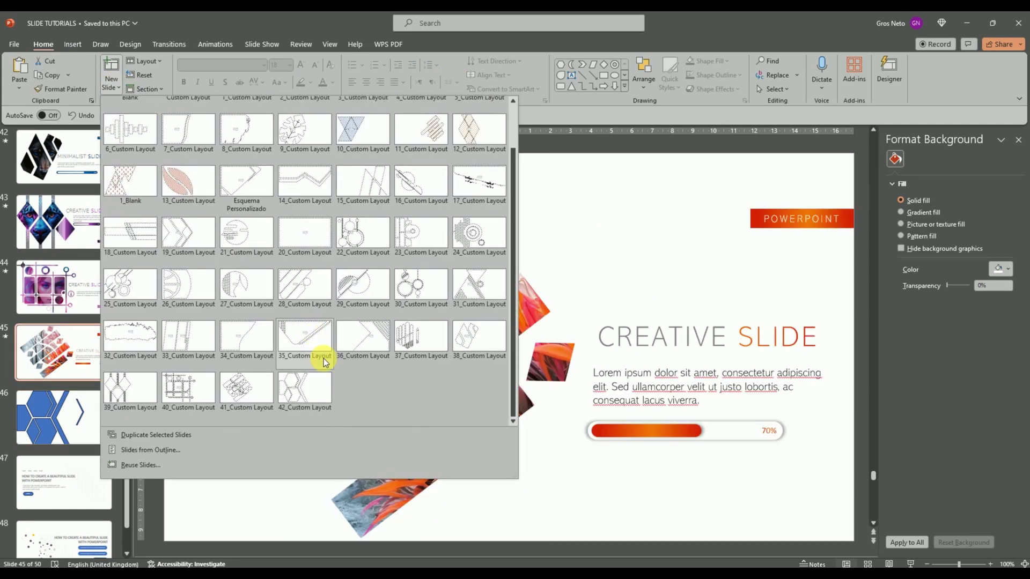
{"action": "left_click", "coordinate": [301, 388]}
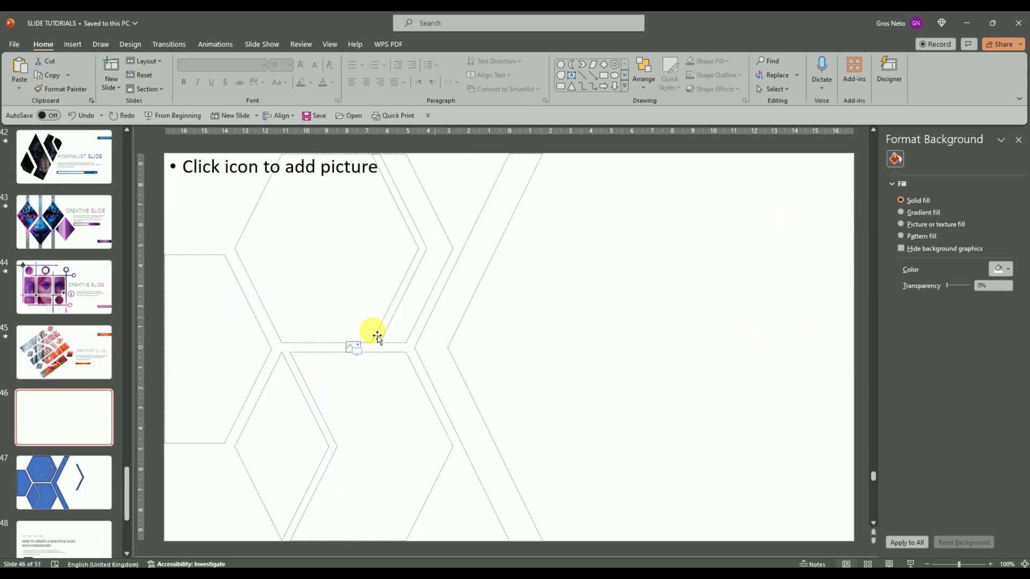
{"action": "left_click", "coordinate": [352, 349]}
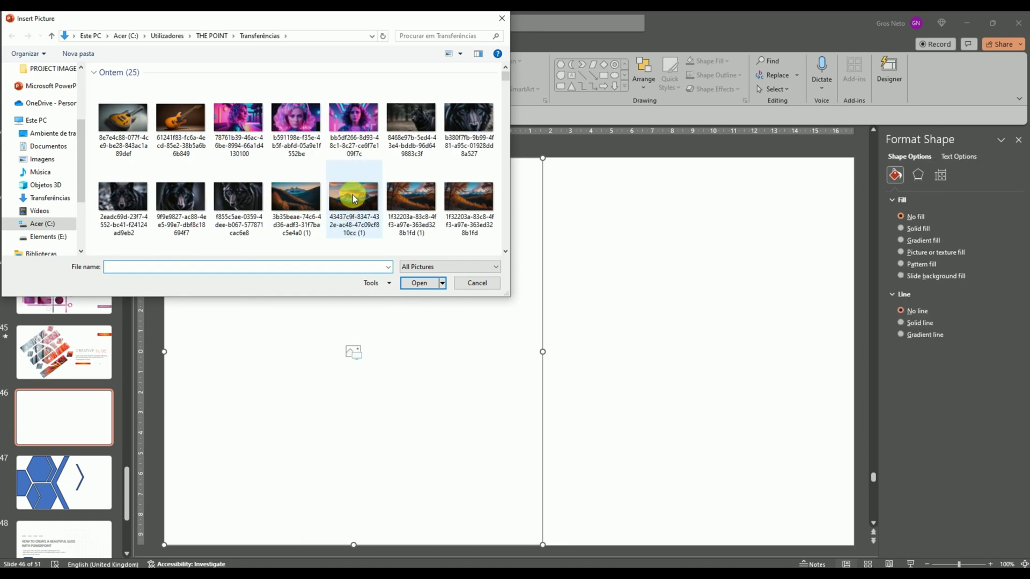
{"action": "left_click", "coordinate": [354, 195]}
{"action": "double_click", "coordinate": [353, 195]}
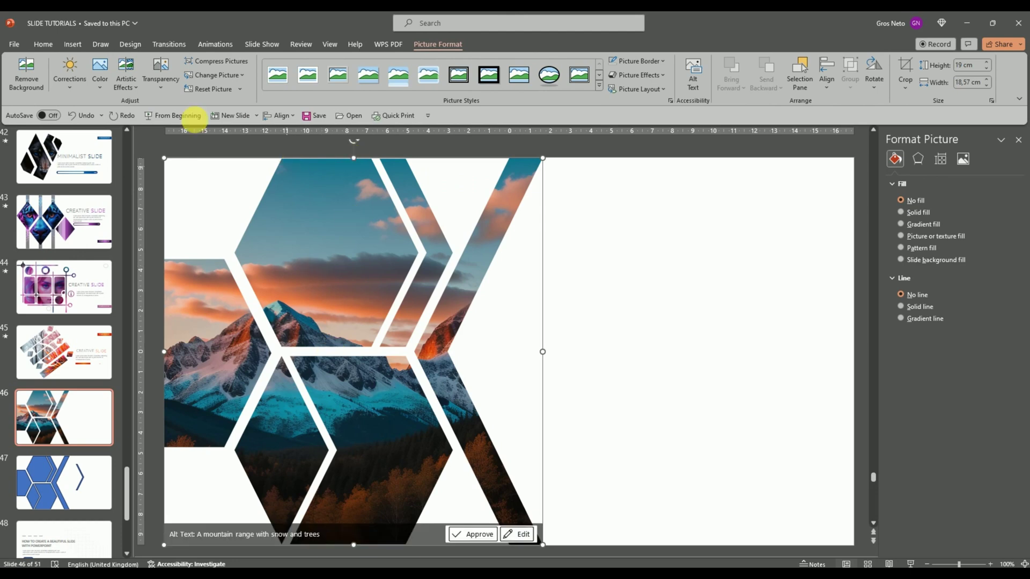
Apply a darker brightness/contrast correction and a different colour tone to the photo
{"action": "left_click", "coordinate": [69, 83]}
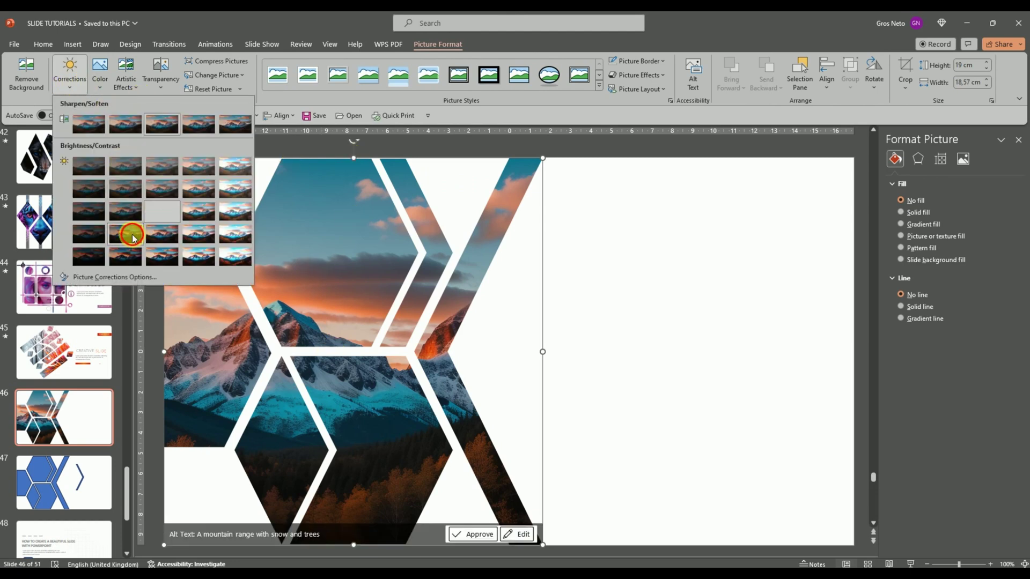
{"action": "left_click", "coordinate": [133, 238]}
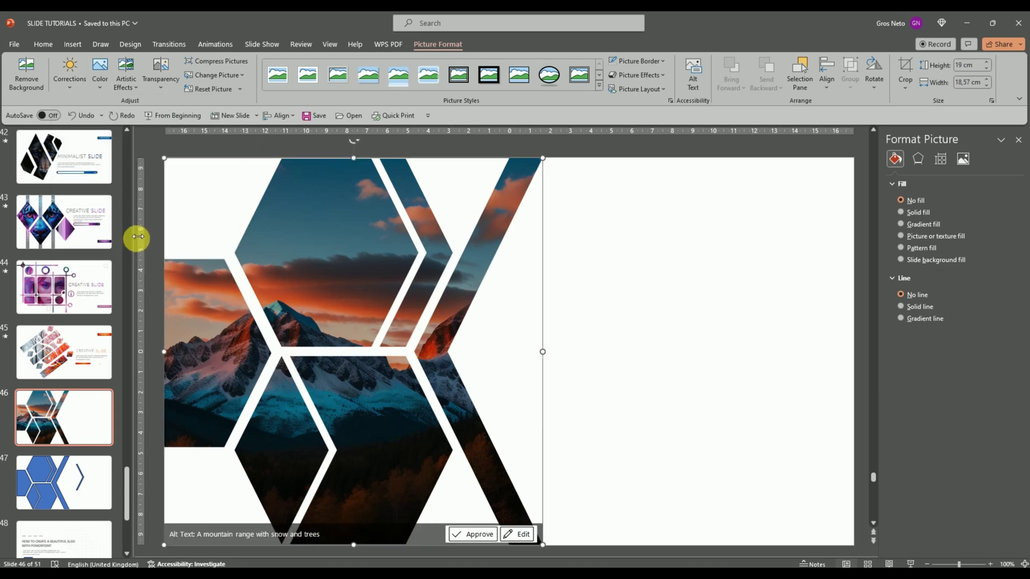
{"action": "left_click", "coordinate": [100, 89]}
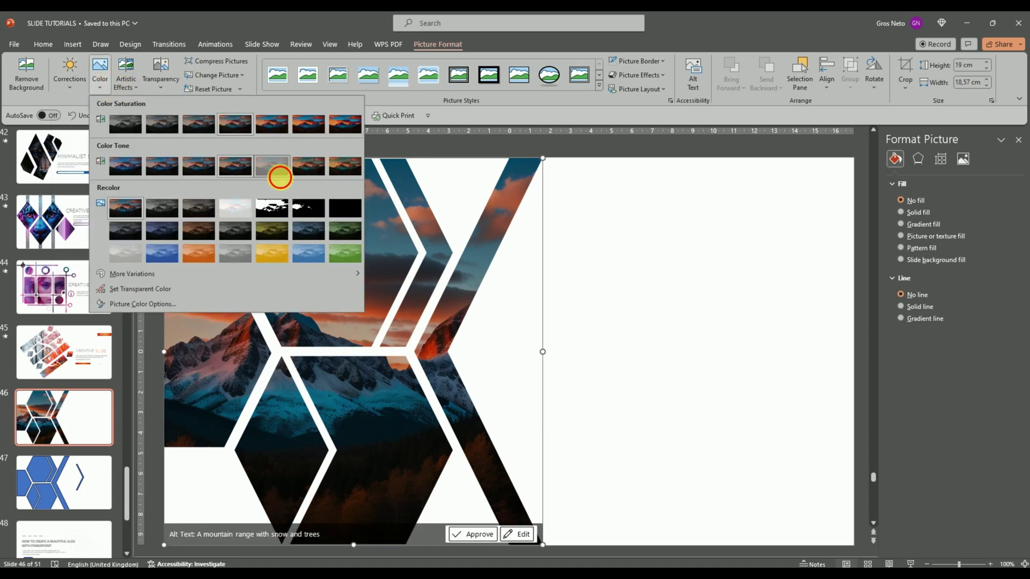
{"action": "left_click", "coordinate": [280, 177]}
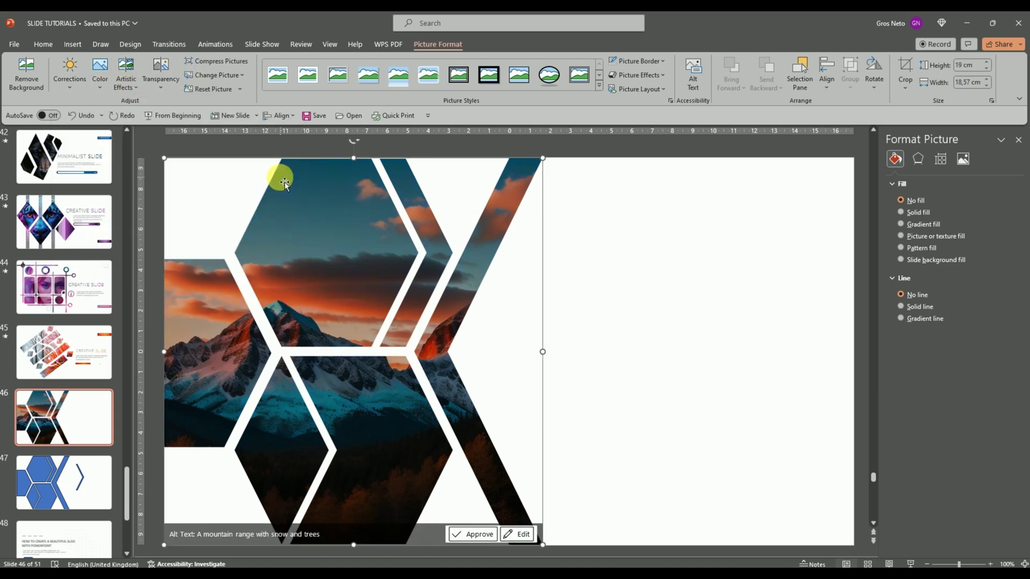
{"action": "left_click", "coordinate": [609, 310]}
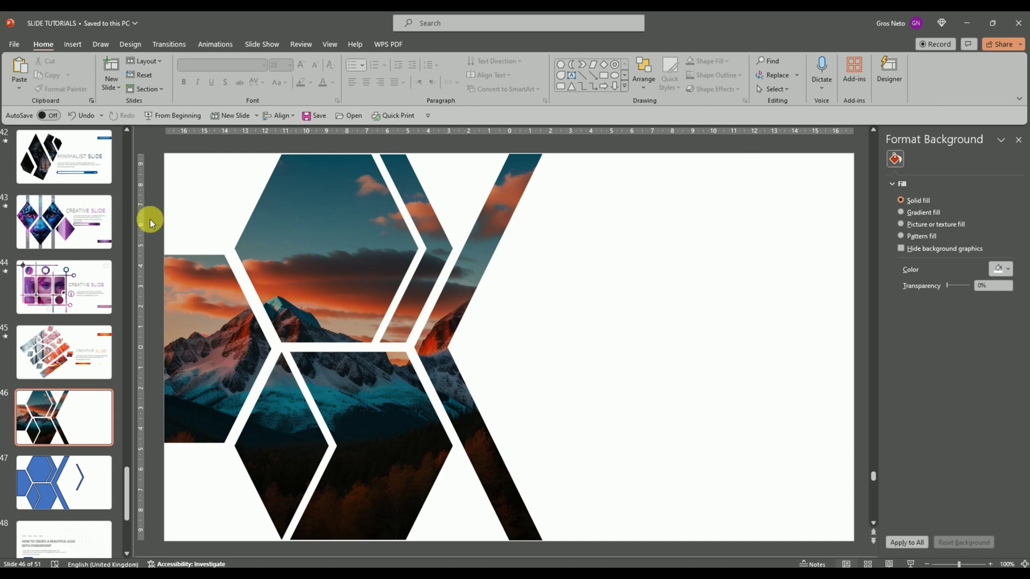
Copy the title, body text and progress bar from slide 43 onto the mountain slide
{"action": "left_click", "coordinate": [83, 217]}
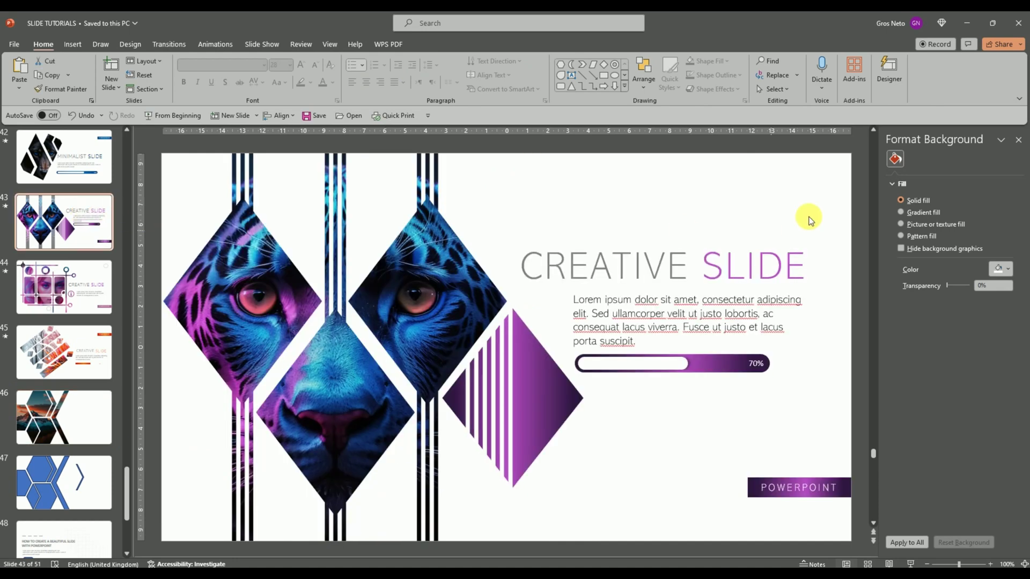
{"action": "mouse_move", "coordinate": [832, 209]}
{"action": "left_mouse_down"}
{"action": "mouse_move", "coordinate": [509, 441]}
{"action": "mouse_move", "coordinate": [491, 427]}
{"action": "left_mouse_up"}
{"action": "key", "text": "ctrl+c"}
{"action": "left_click", "coordinate": [64, 417]}
{"action": "right_click", "coordinate": [622, 214]}
{"action": "left_click", "coordinate": [630, 254]}
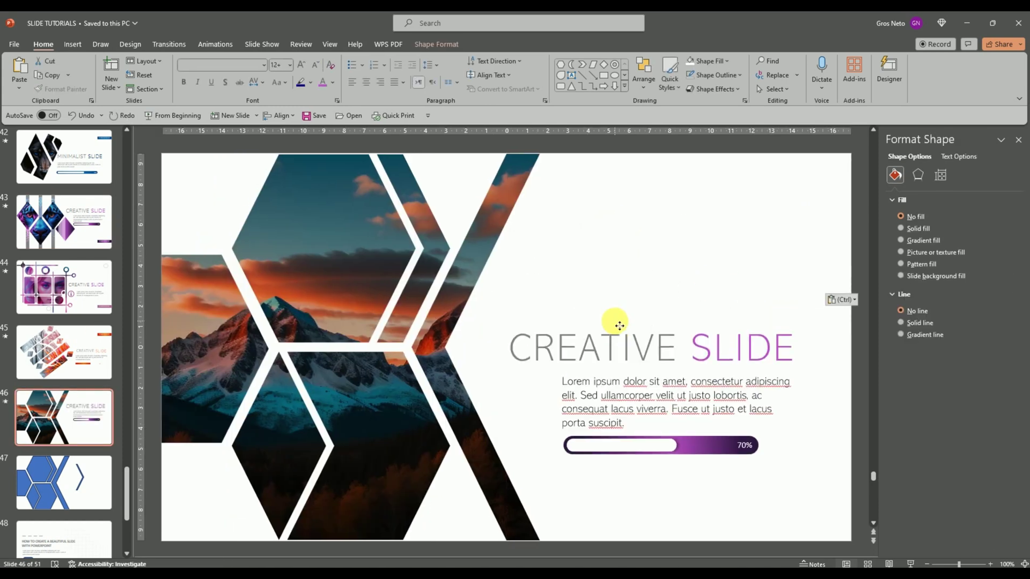
{"action": "left_click_drag", "start_coordinate": [620, 326], "coordinate": [608, 325]}
{"action": "left_click", "coordinate": [736, 482]}
Give the progress bar the red gradient style and colour the word SLIDE teal
{"action": "scroll", "coordinate": [637, 477], "scroll_direction": "down", "scroll_amount": 1}
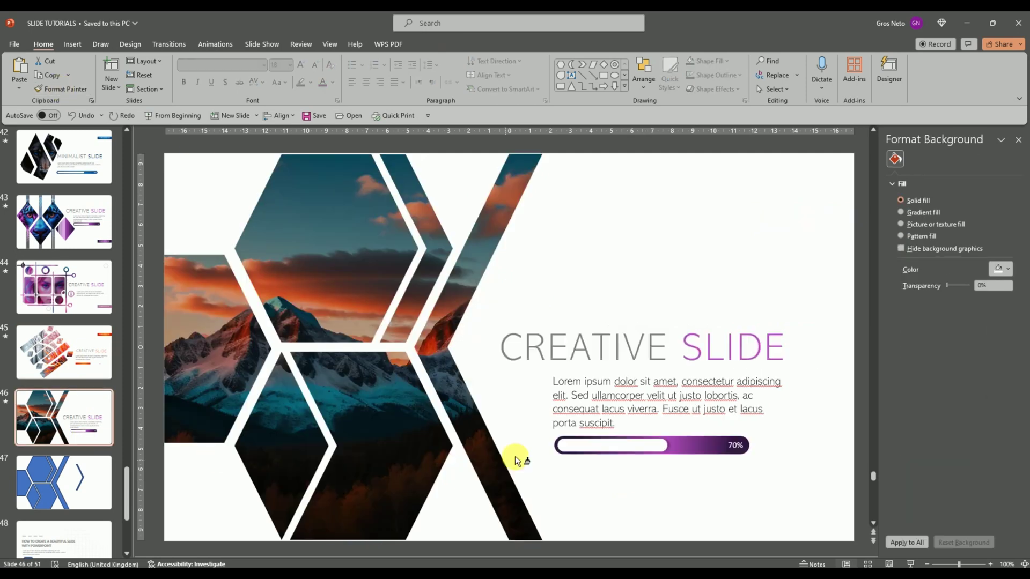
{"action": "left_click", "coordinate": [561, 446]}
{"action": "left_click", "coordinate": [713, 88]}
{"action": "left_click", "coordinate": [775, 328]}
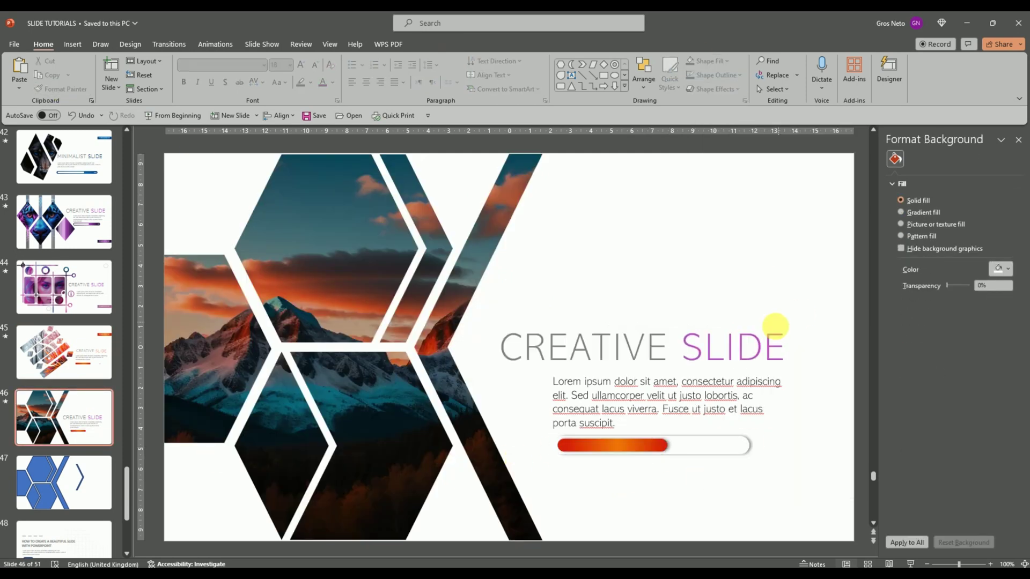
{"action": "double_click", "coordinate": [730, 348]}
{"action": "left_click", "coordinate": [823, 476]}
{"action": "left_click", "coordinate": [322, 395]}
{"action": "left_click", "coordinate": [624, 271]}
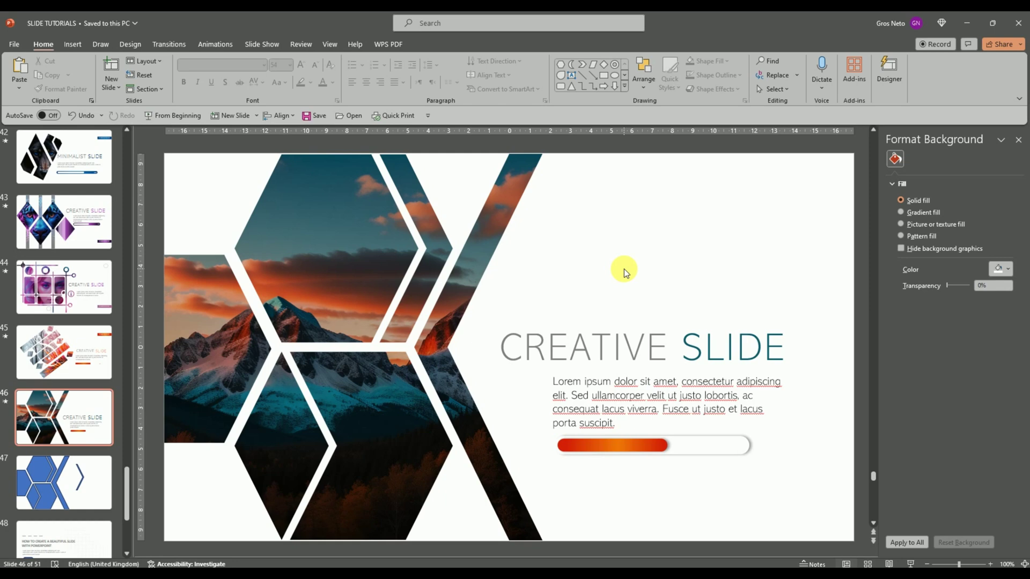
{"action": "left_click", "coordinate": [59, 480]}
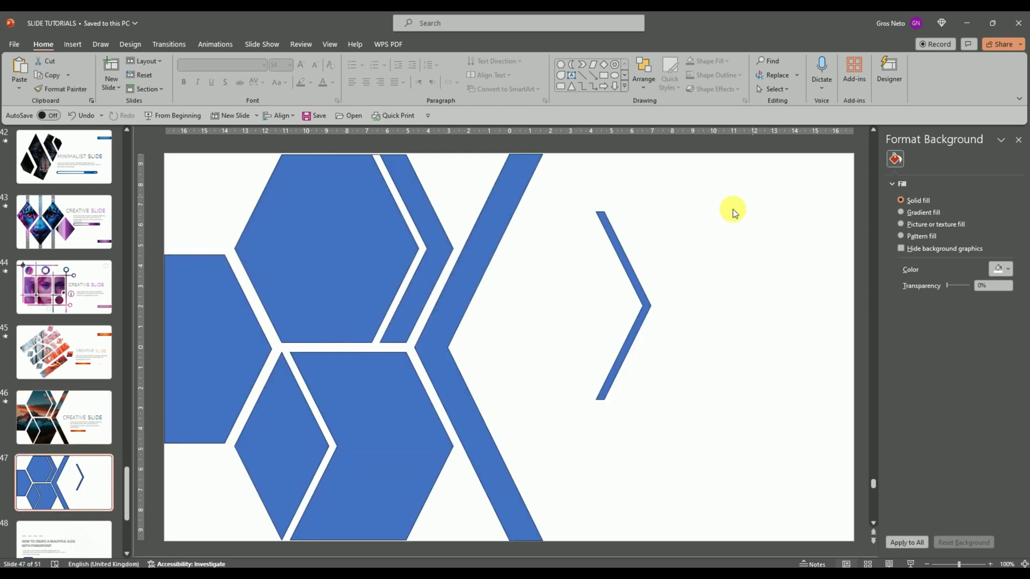
Copy the blue chevron from slide 47 onto the left side of the mountain photo
{"action": "left_click", "coordinate": [631, 272]}
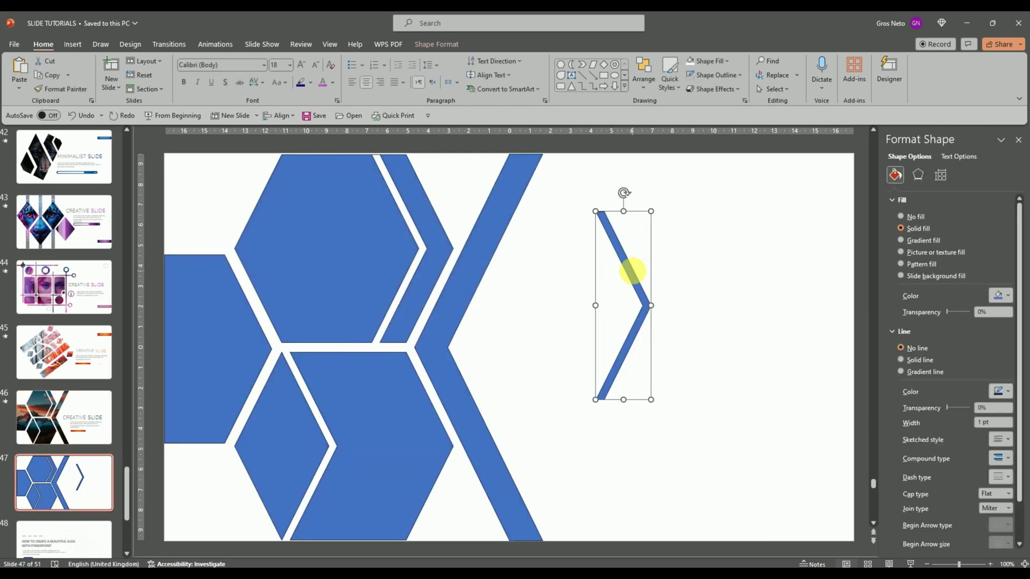
{"action": "right_click", "coordinate": [631, 272]}
{"action": "key", "text": "Escape"}
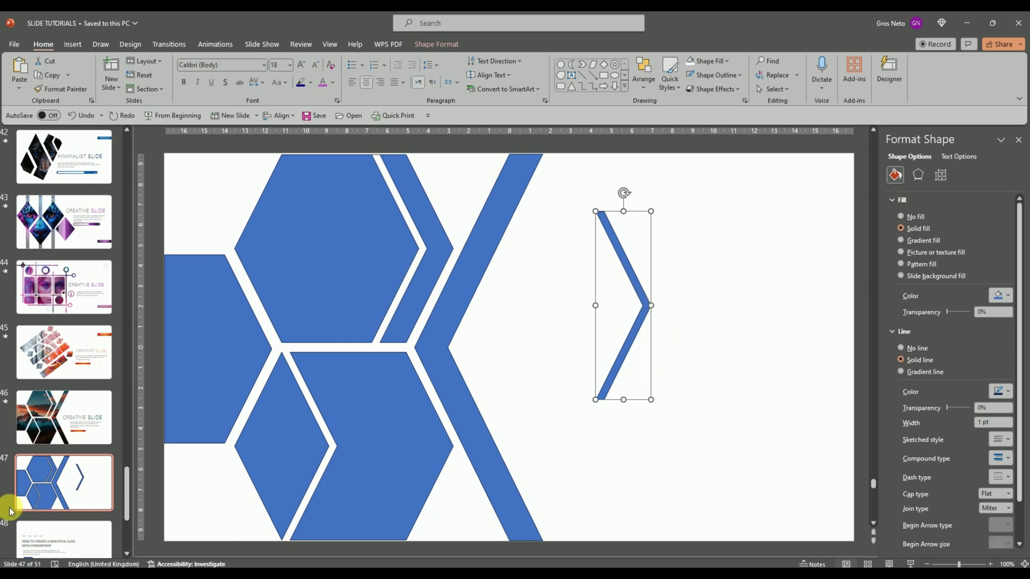
{"action": "left_click_drag", "start_coordinate": [11, 511], "coordinate": [42, 419]}
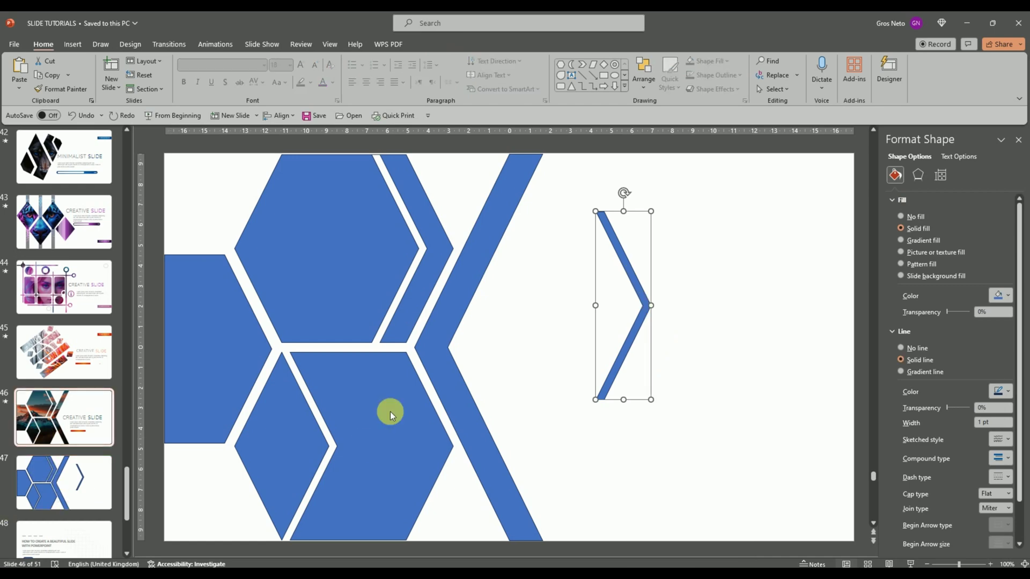
{"action": "right_click", "coordinate": [233, 194]}
{"action": "left_click", "coordinate": [259, 235]}
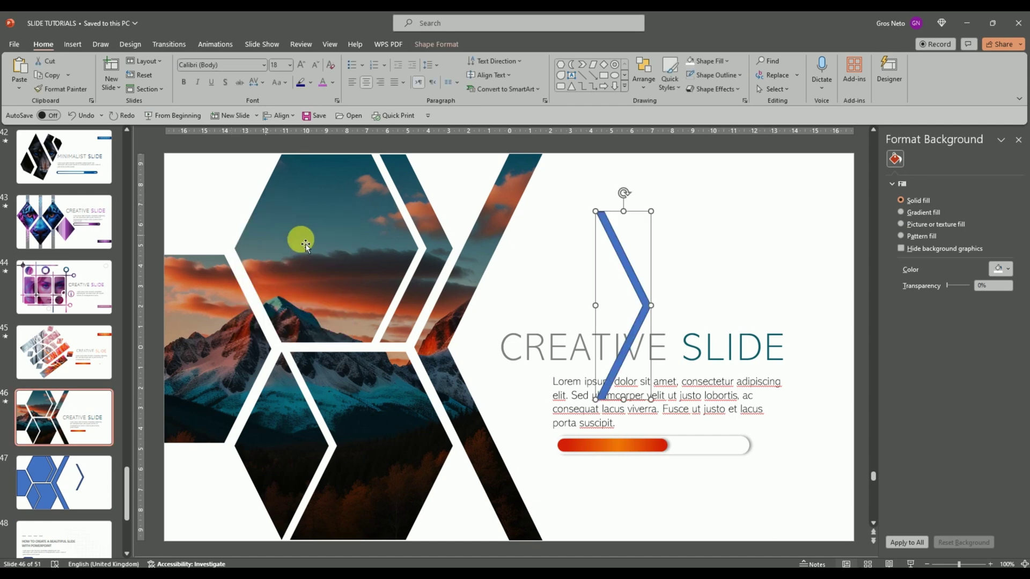
{"action": "left_click", "coordinate": [632, 275]}
{"action": "left_click_drag", "start_coordinate": [633, 275], "coordinate": [240, 320]}
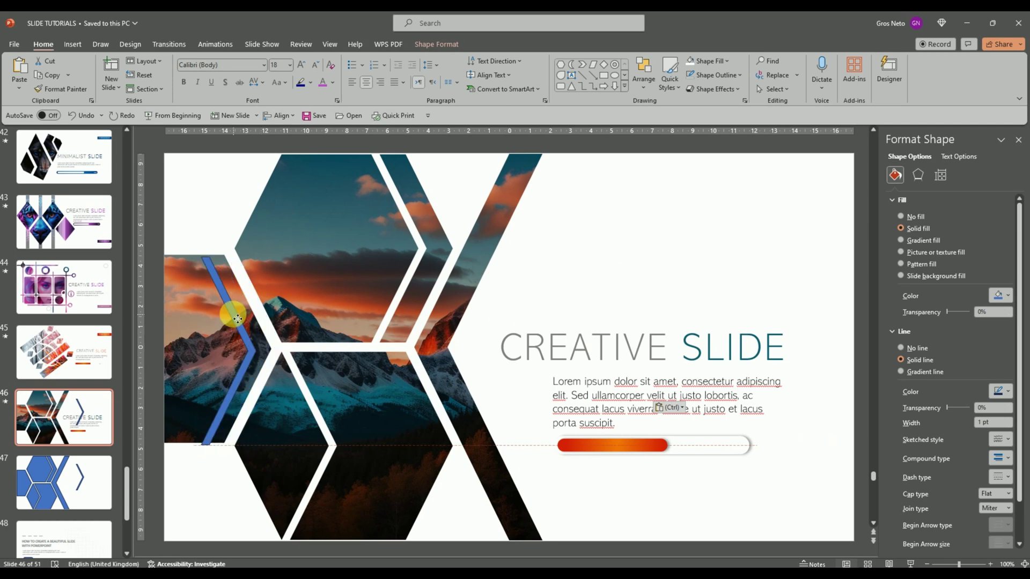
{"action": "left_click_drag", "start_coordinate": [236, 317], "coordinate": [217, 314]}
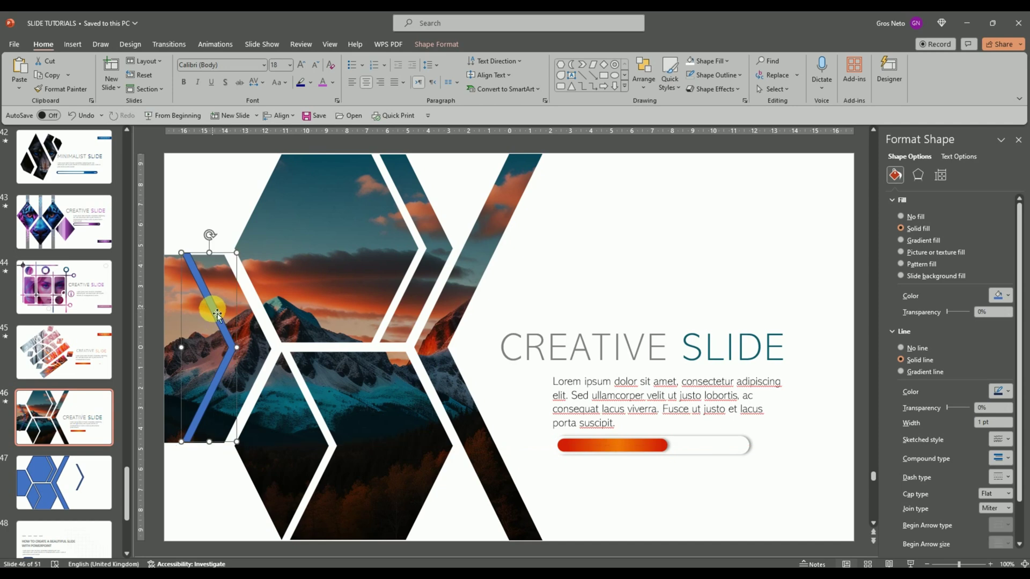
{"action": "key", "text": "ctrl+z"}
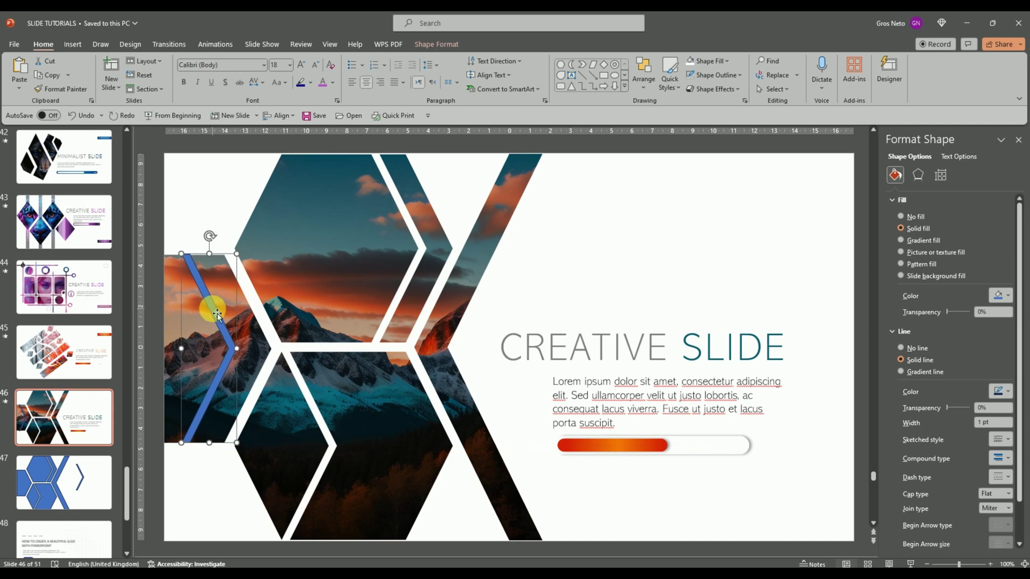
Give the chevron no outline and a white fill at 74% transparency
{"action": "left_click", "coordinate": [721, 76]}
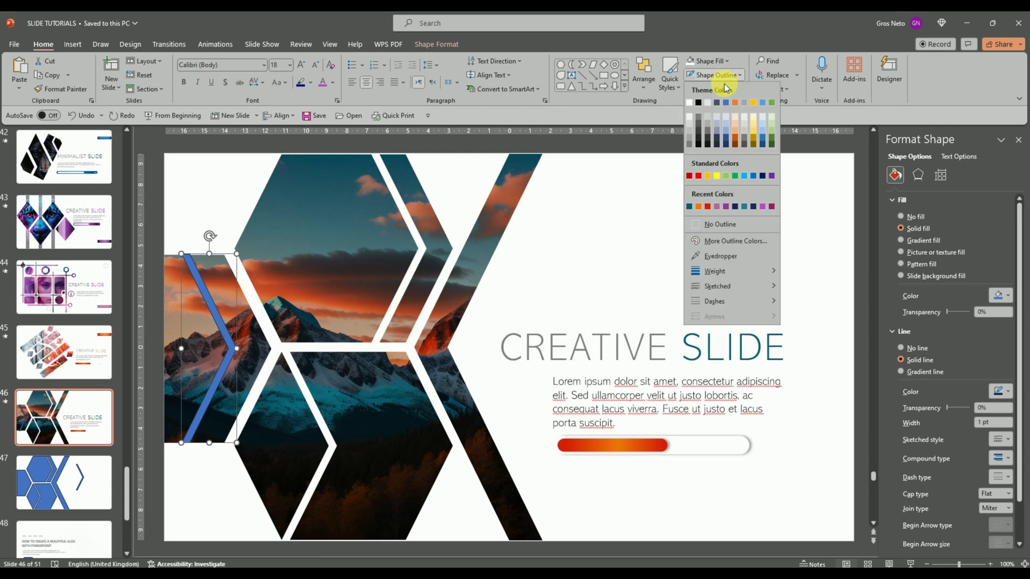
{"action": "left_click", "coordinate": [719, 224]}
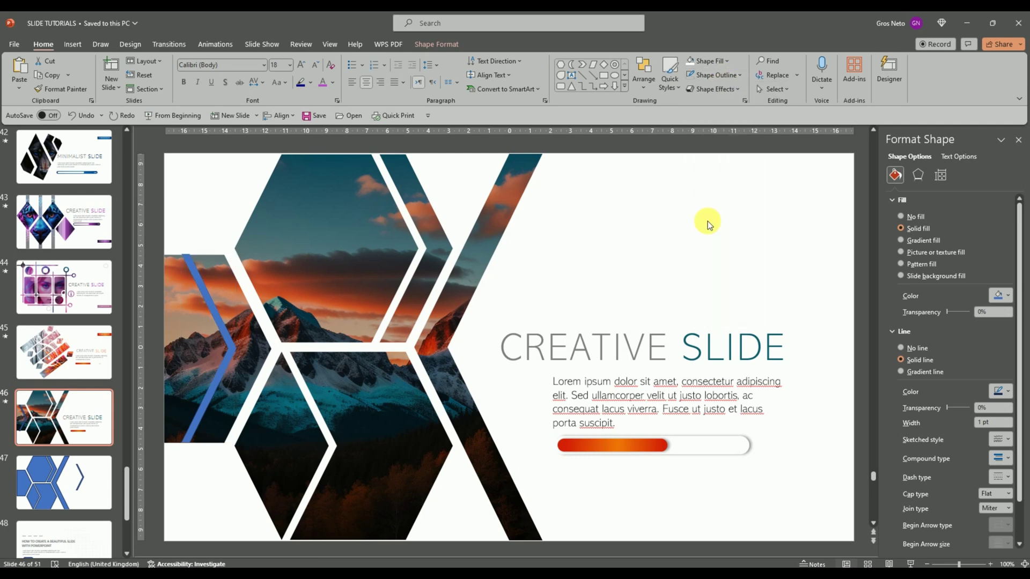
{"action": "left_click", "coordinate": [689, 63]}
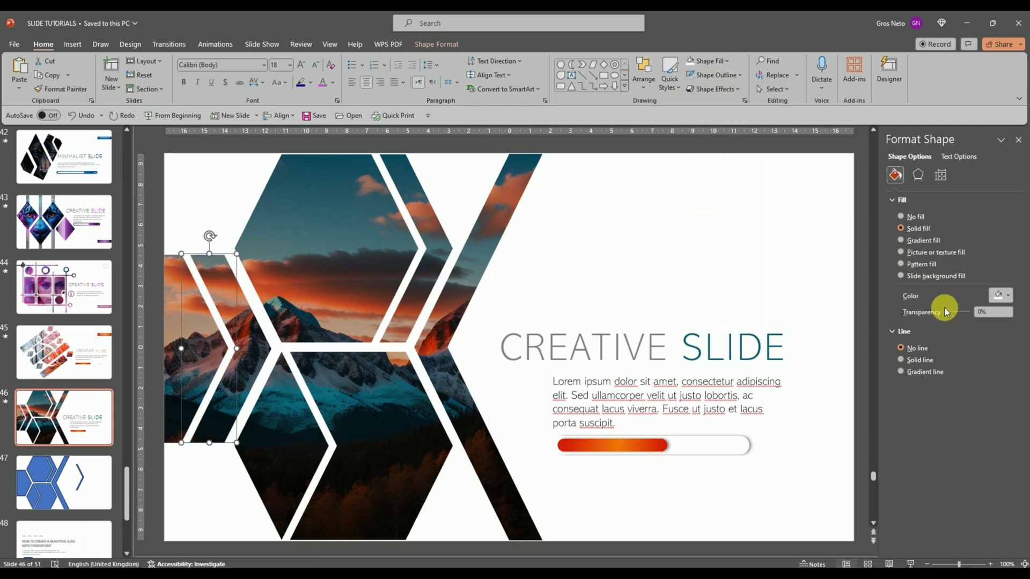
{"action": "left_click_drag", "start_coordinate": [948, 315], "coordinate": [966, 315]}
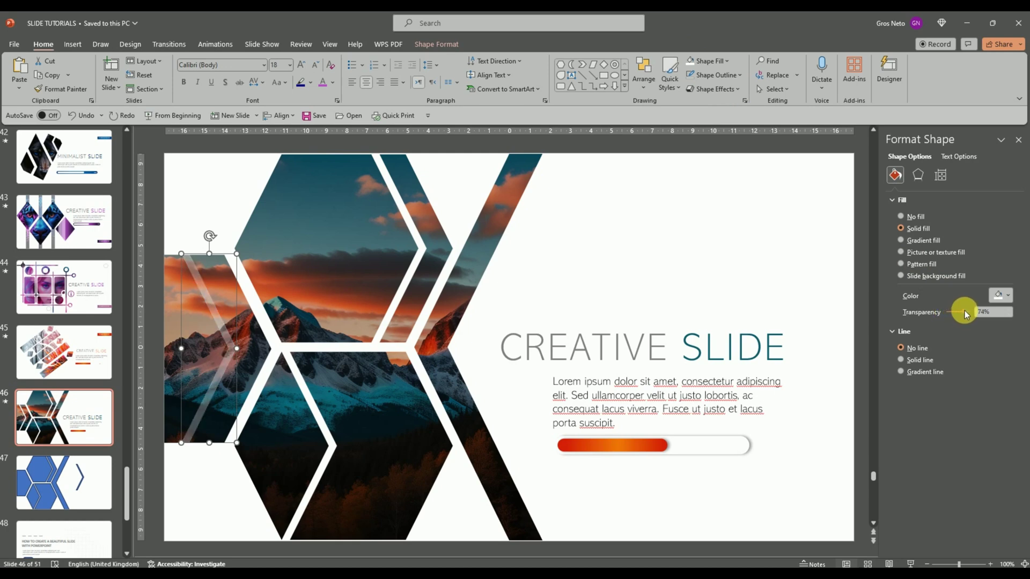
{"action": "left_click", "coordinate": [614, 223]}
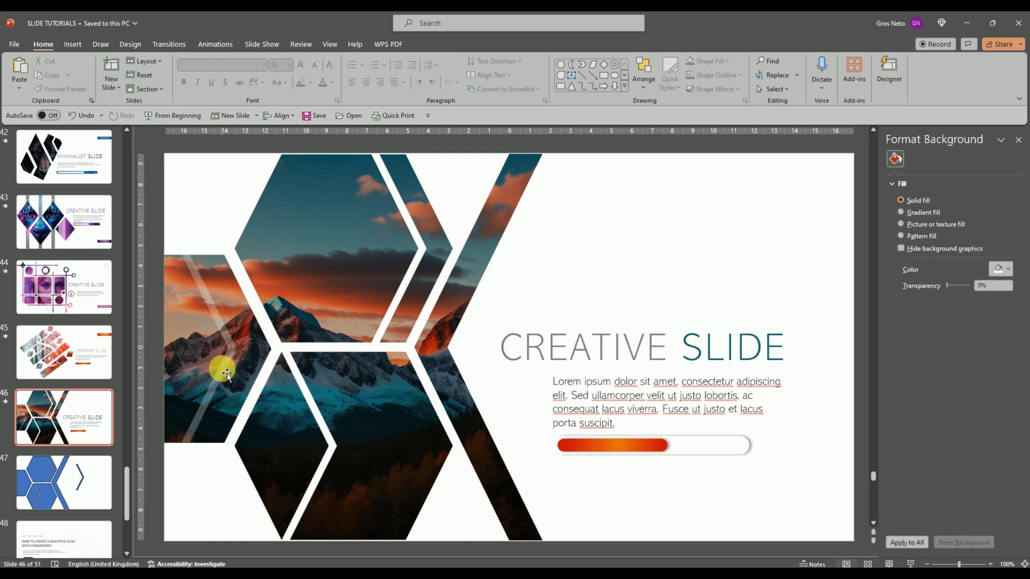
Duplicate the translucent strip and place the copy near the bottom centre
{"action": "left_click", "coordinate": [237, 354]}
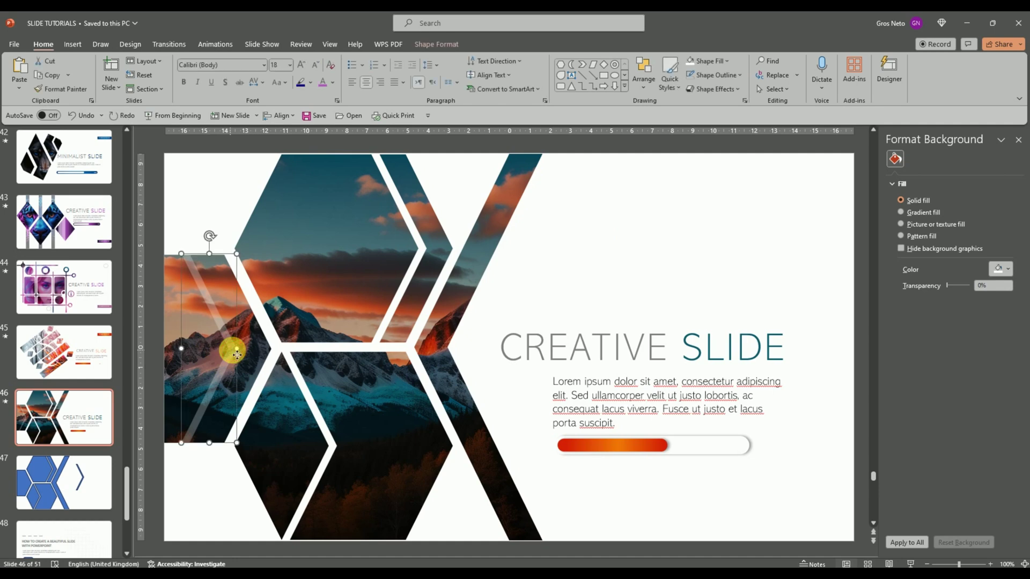
{"action": "mouse_move", "coordinate": [240, 352]}
{"action": "left_mouse_down"}
{"action": "mouse_move", "coordinate": [376, 349]}
{"action": "mouse_move", "coordinate": [424, 440]}
{"action": "left_mouse_up"}
{"action": "left_click", "coordinate": [576, 226]}
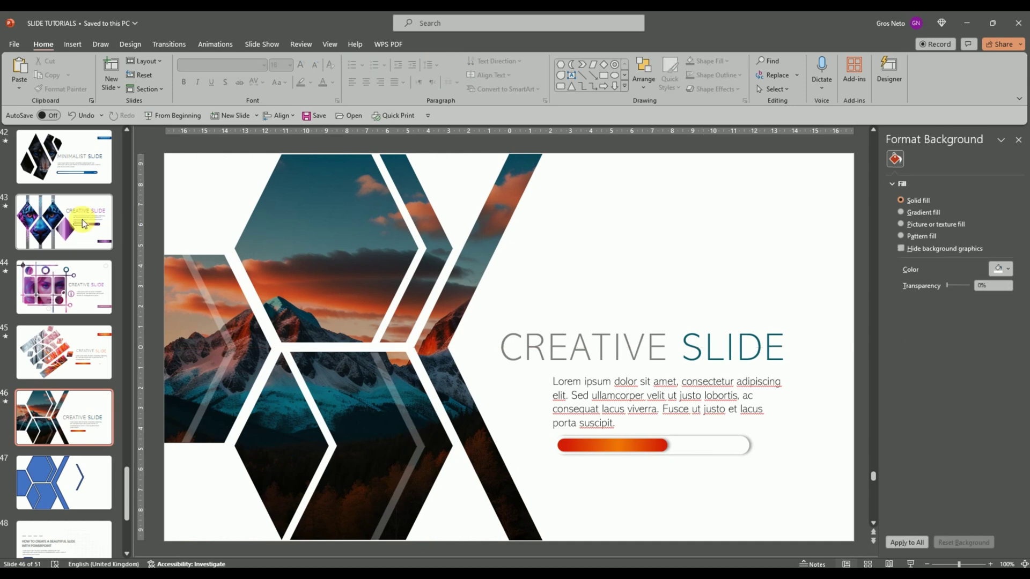
{"action": "scroll", "coordinate": [69, 191], "scroll_direction": "up", "scroll_amount": 1}
{"action": "scroll", "coordinate": [69, 191], "scroll_direction": "up", "scroll_amount": 1}
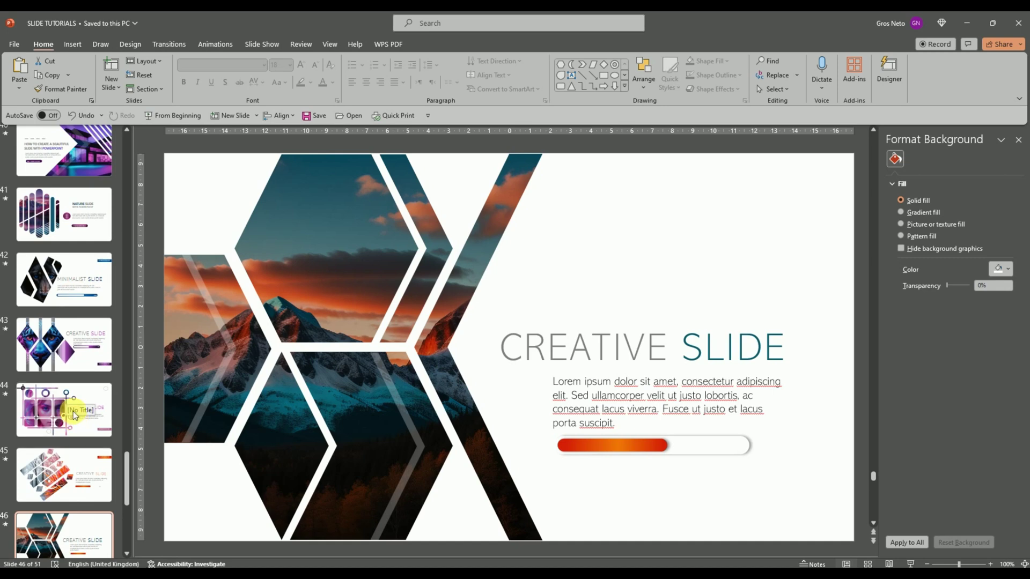
Copy the lipstick circle icon from slide 44
{"action": "scroll", "coordinate": [75, 416], "scroll_direction": "down", "scroll_amount": 2}
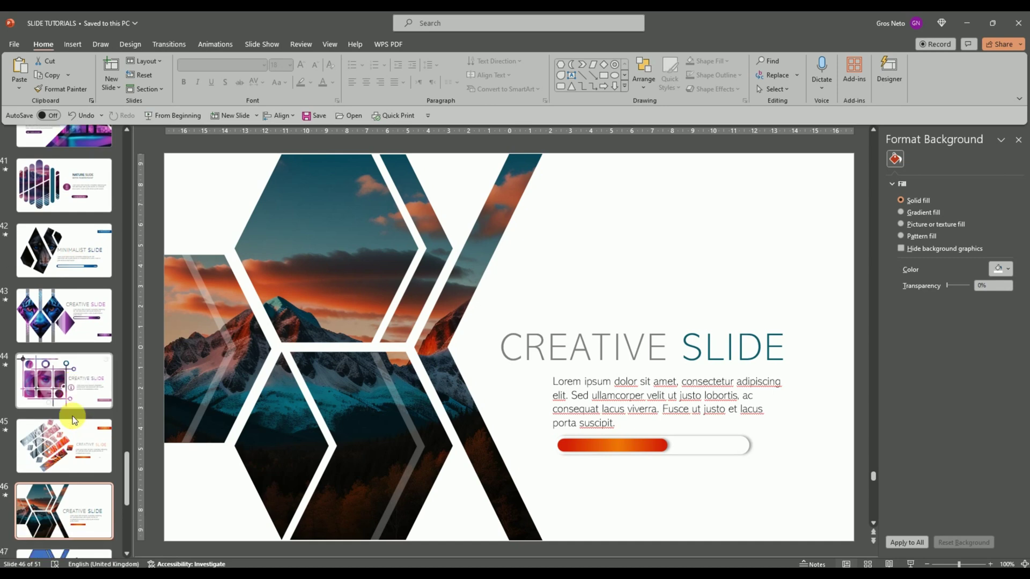
{"action": "left_click", "coordinate": [79, 330]}
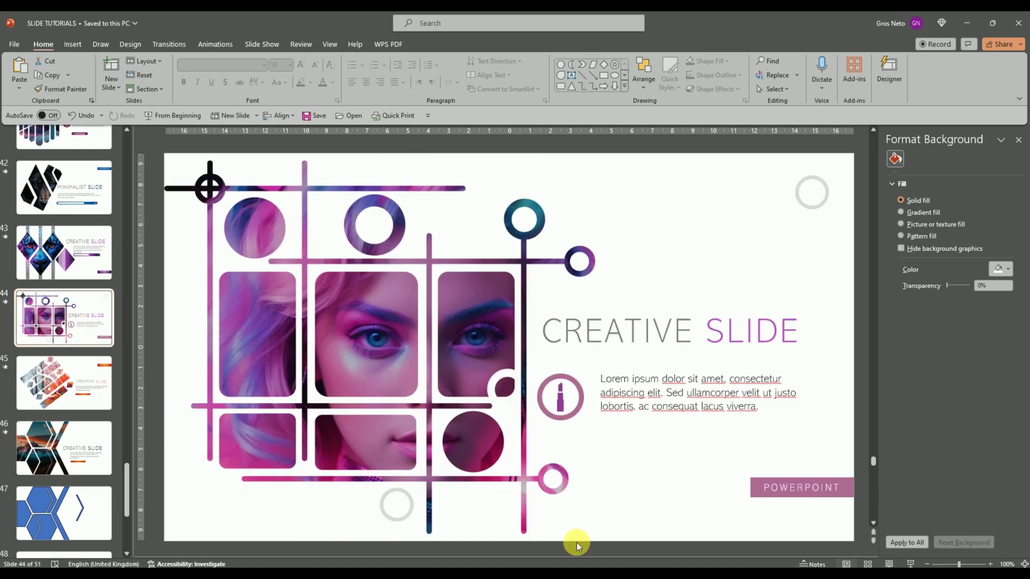
{"action": "left_click", "coordinate": [553, 381]}
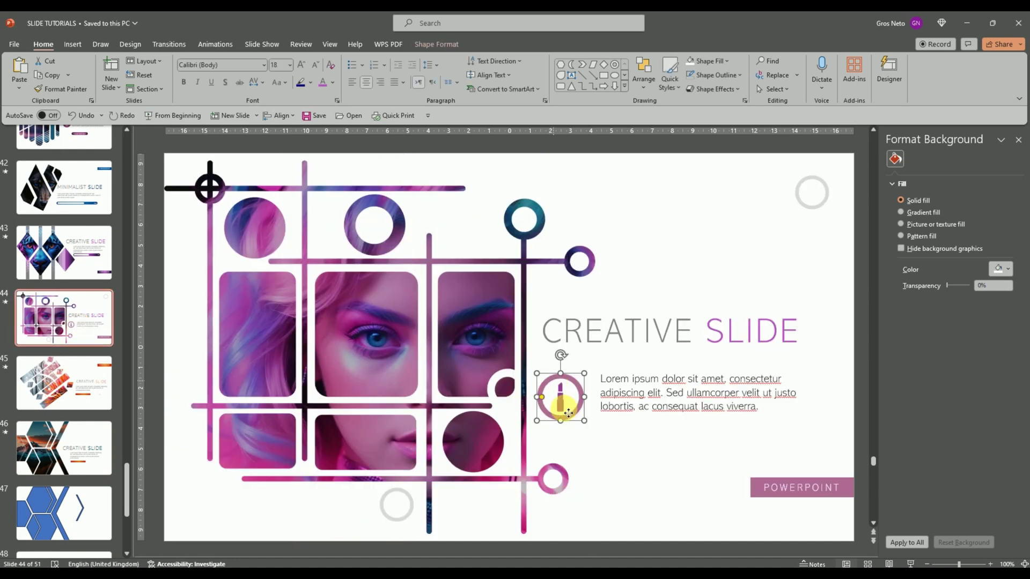
{"action": "left_click", "coordinate": [567, 412]}
{"action": "left_click", "coordinate": [571, 382]}
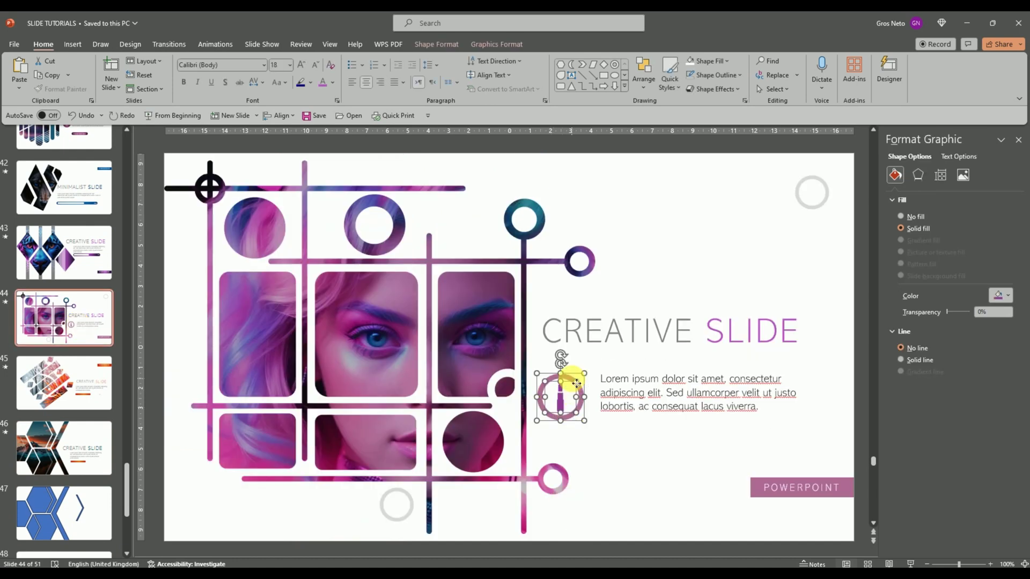
{"action": "right_click", "coordinate": [576, 383]}
{"action": "left_click", "coordinate": [596, 171]}
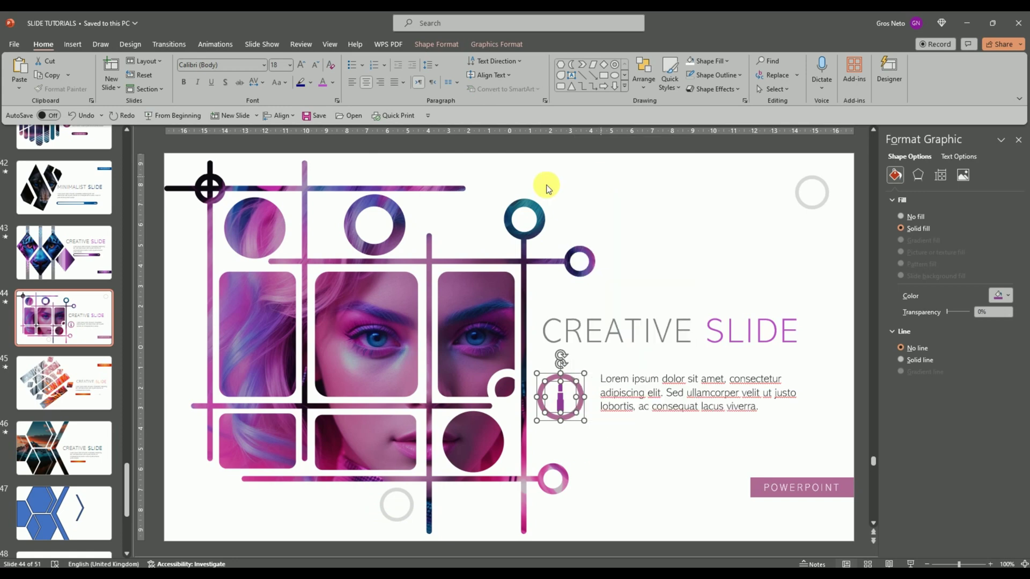
Paste the icon on slide 46, shrink it beside the body text, and zoom to 140%
{"action": "left_click", "coordinate": [79, 460]}
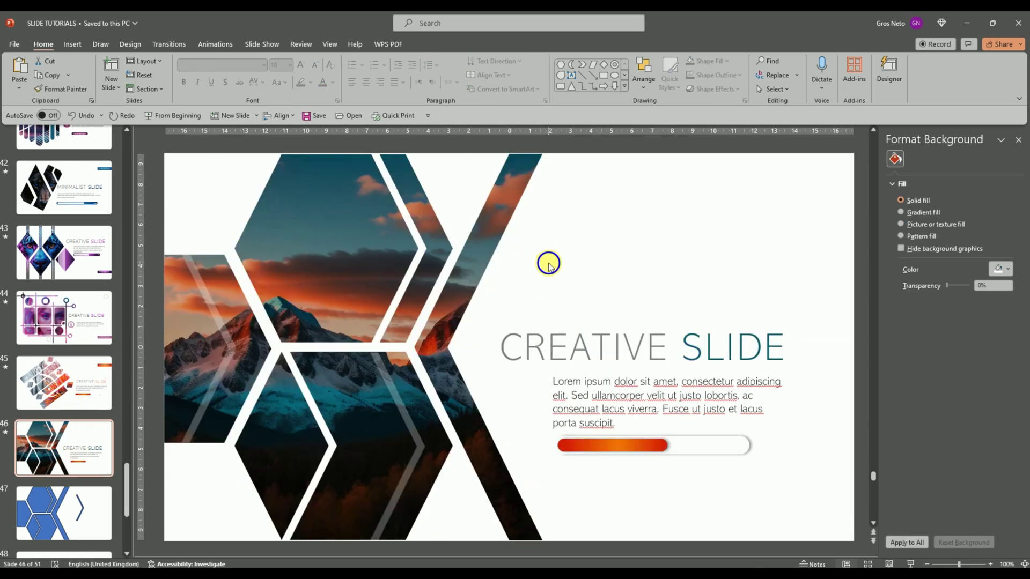
{"action": "right_click", "coordinate": [548, 264]}
{"action": "left_click", "coordinate": [578, 303]}
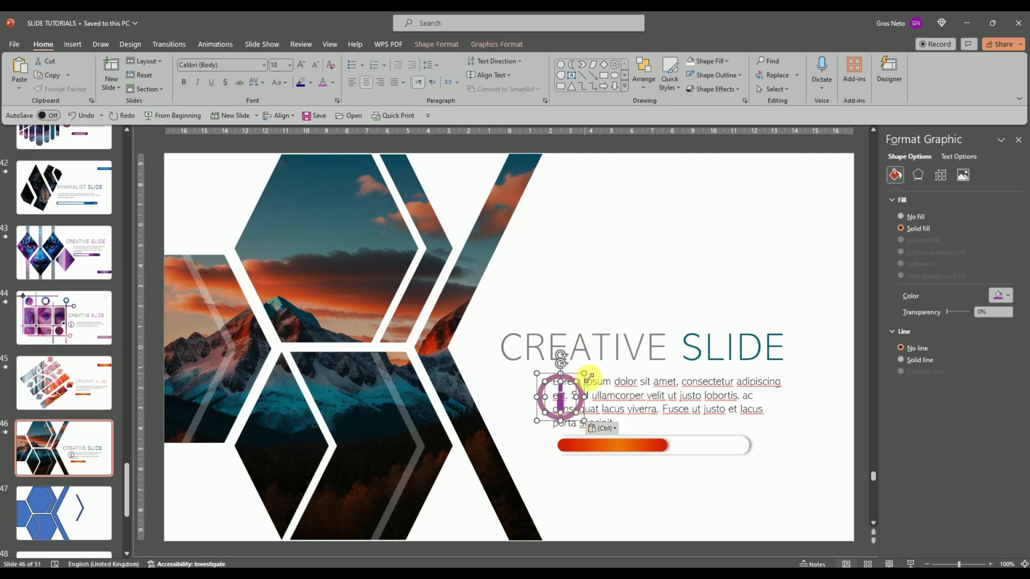
{"action": "mouse_move", "coordinate": [585, 374]}
{"action": "left_mouse_down"}
{"action": "mouse_move", "coordinate": [548, 411]}
{"action": "mouse_move", "coordinate": [515, 406]}
{"action": "left_mouse_up"}
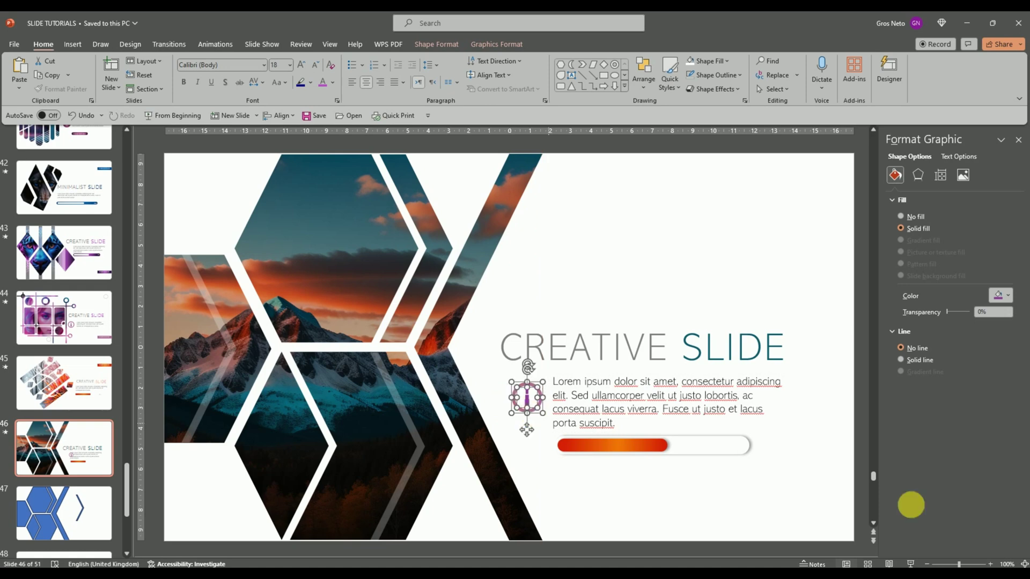
{"action": "left_click", "coordinate": [990, 564]}
{"action": "left_click", "coordinate": [991, 564]}
{"action": "left_click", "coordinate": [991, 564]}
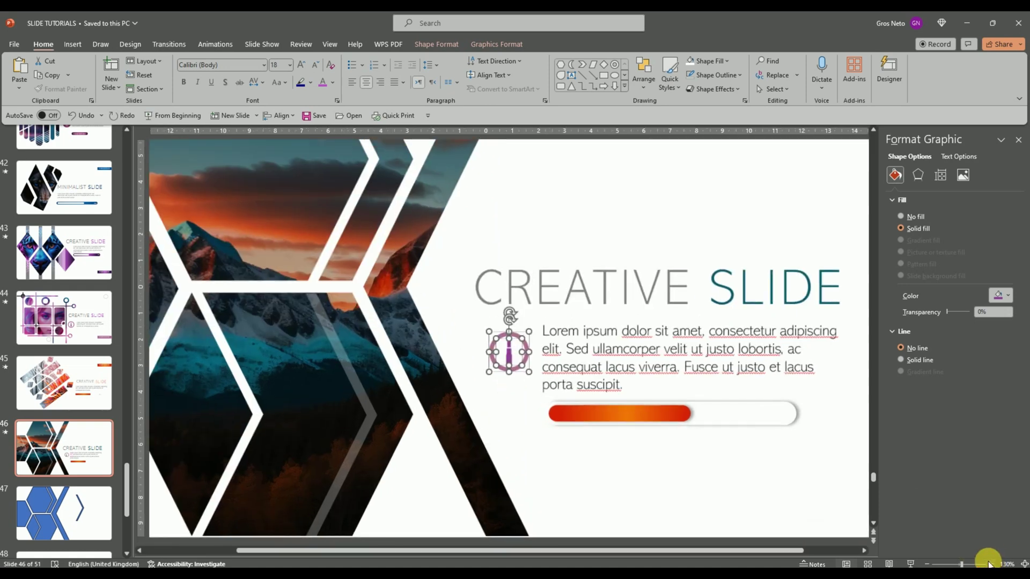
{"action": "left_click", "coordinate": [990, 564]}
Paint the progress bar's orange-red gradient onto the icon's circle ring
{"action": "left_click", "coordinate": [566, 463]}
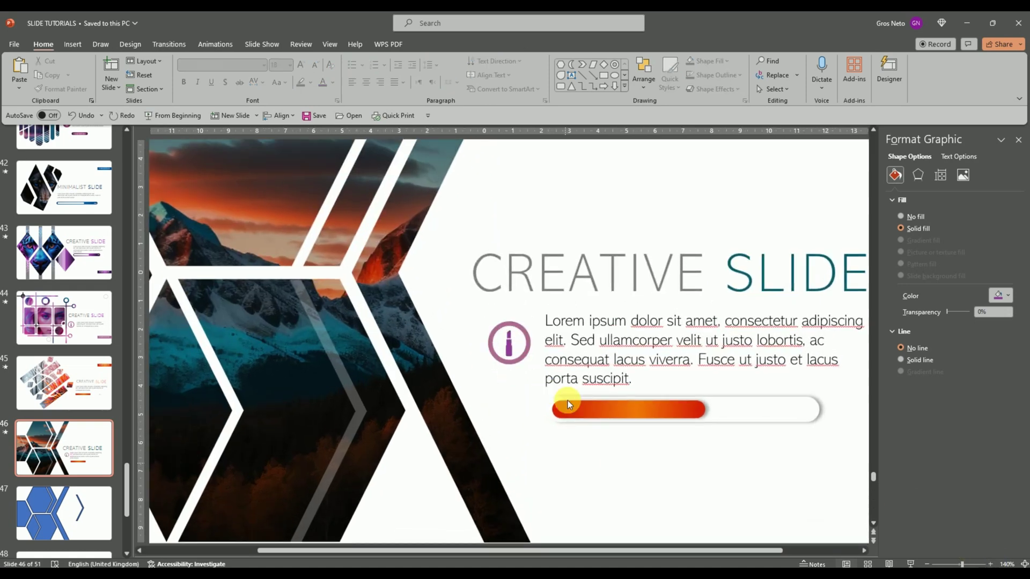
{"action": "left_click", "coordinate": [591, 413]}
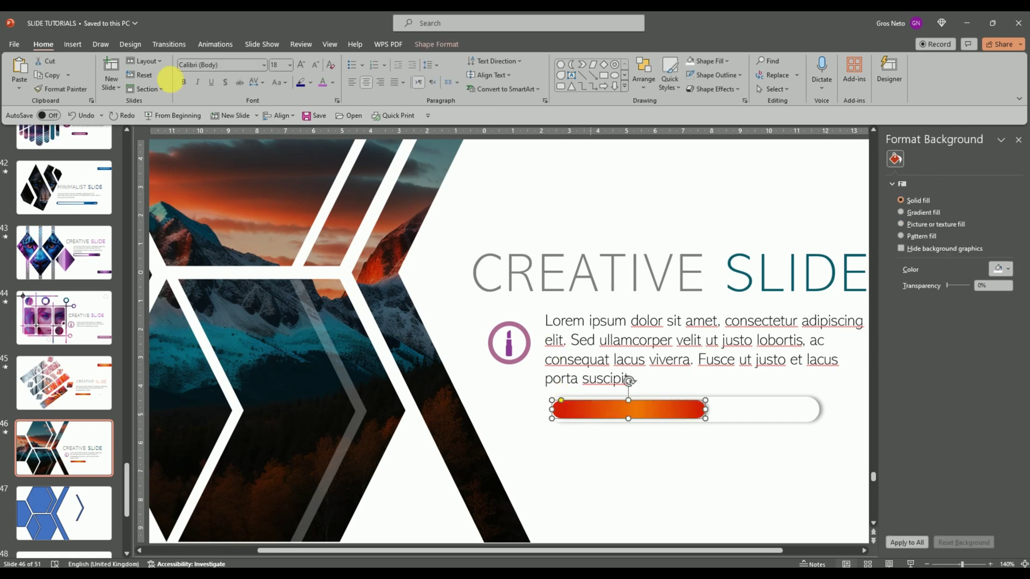
{"action": "left_click", "coordinate": [61, 88]}
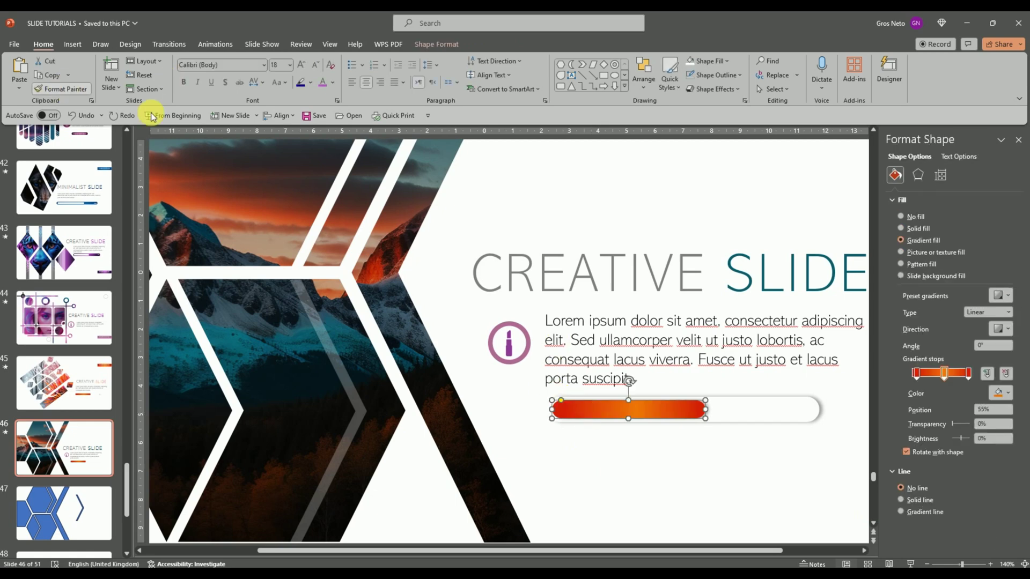
{"action": "left_click", "coordinate": [511, 363]}
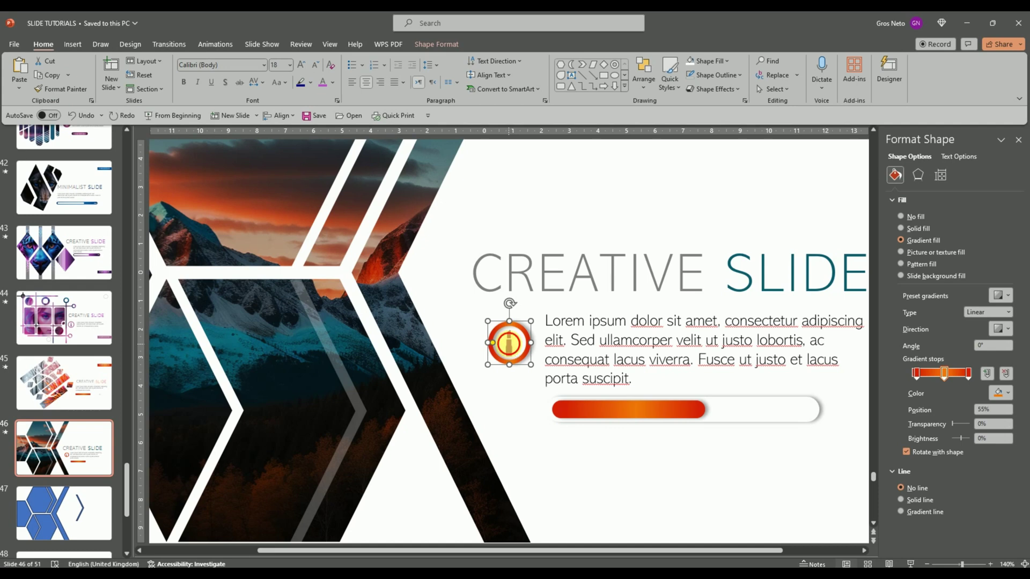
{"action": "key", "text": "ctrl+z"}
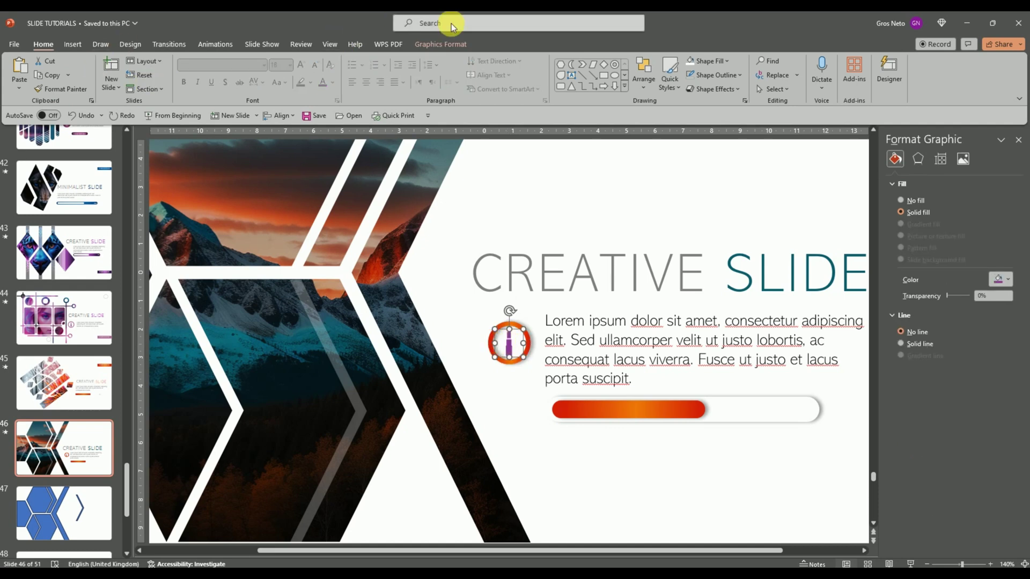
Replace the lipstick graphic with the solid camera icon found by searching PHOTO in Icons
{"action": "left_click", "coordinate": [448, 45]}
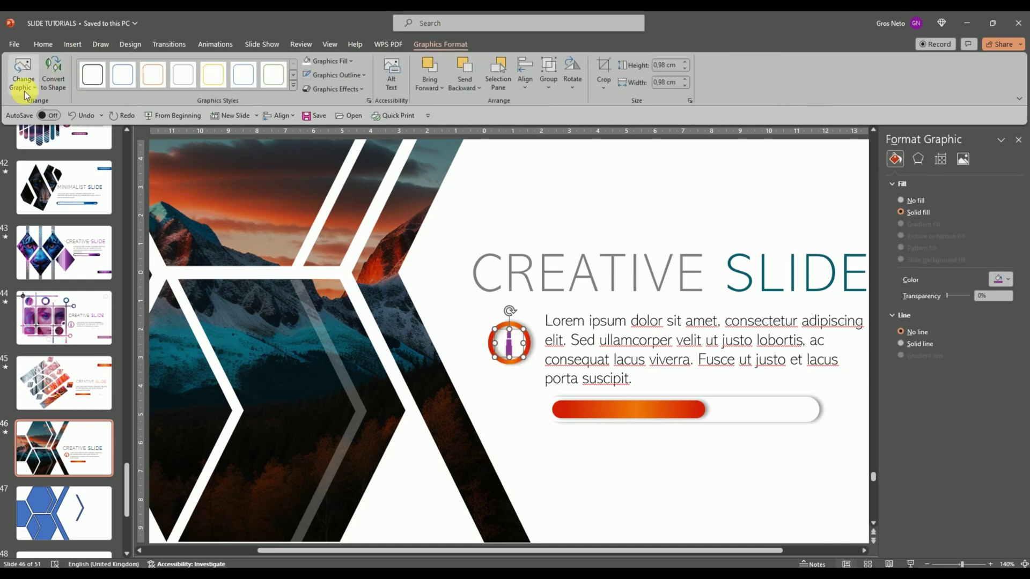
{"action": "left_click", "coordinate": [30, 91]}
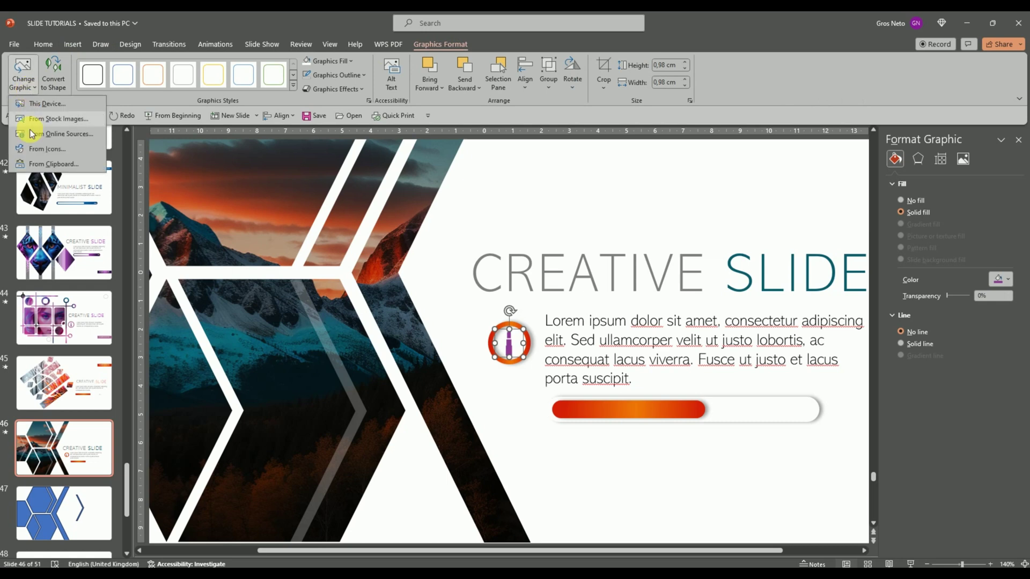
{"action": "left_click", "coordinate": [38, 151]}
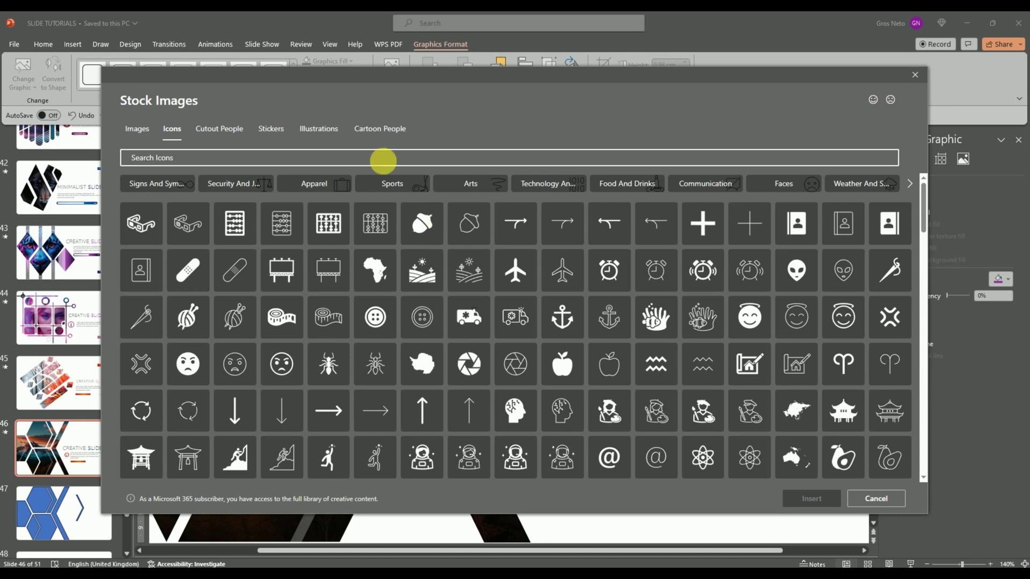
{"action": "left_click", "coordinate": [375, 158]}
{"action": "type", "text": "PHOTO"}
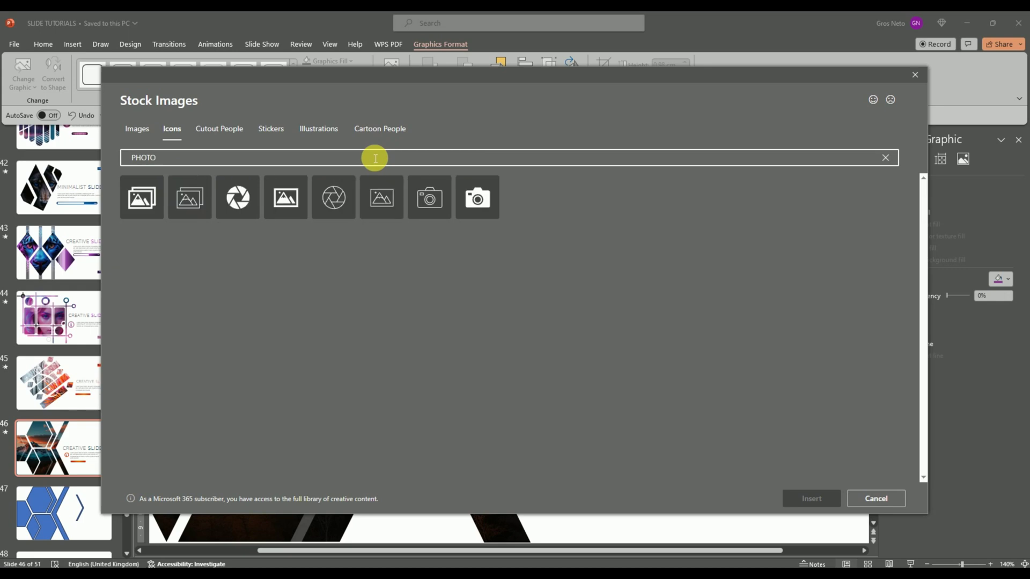
{"action": "left_click", "coordinate": [482, 198]}
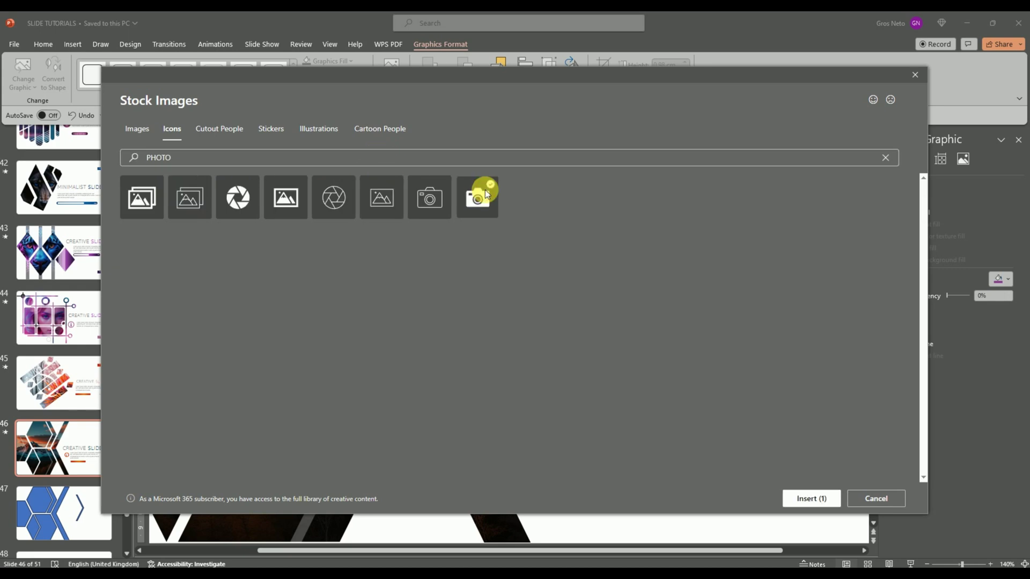
{"action": "left_click", "coordinate": [794, 491]}
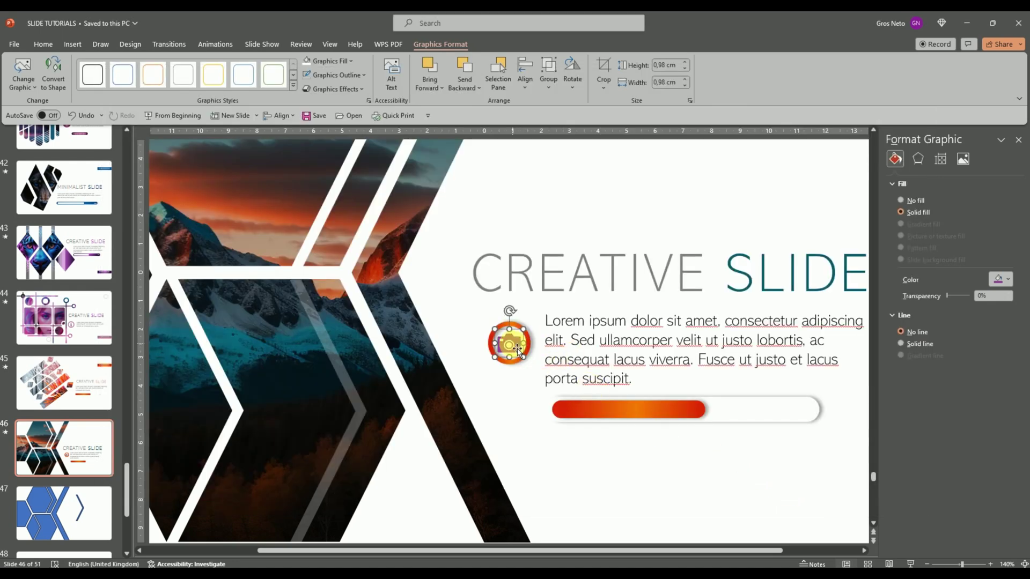
Recolour the camera icon teal, then shrink and centre it inside the orange ring
{"action": "left_click", "coordinate": [352, 62]}
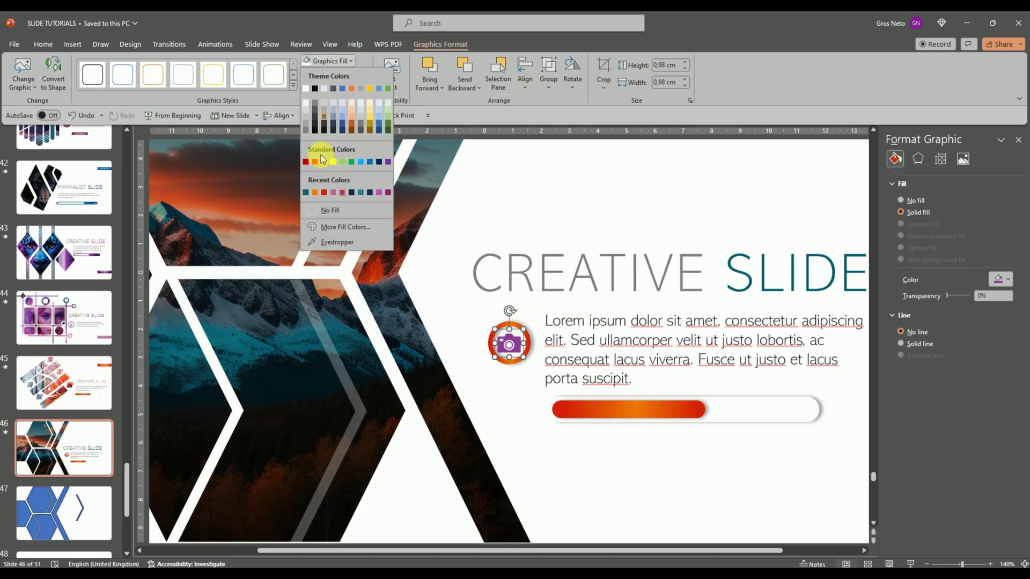
{"action": "left_click", "coordinate": [307, 193]}
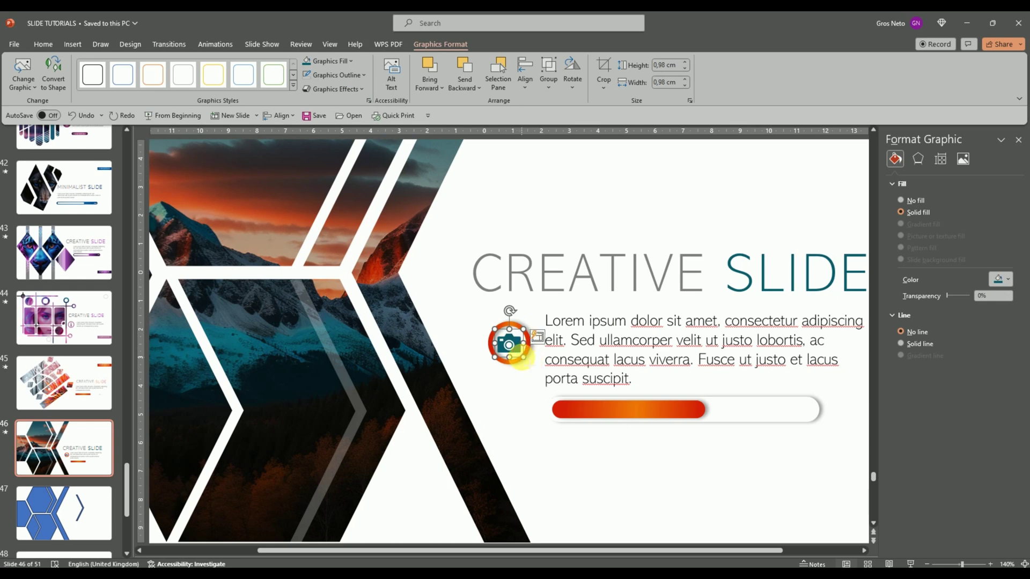
{"action": "mouse_move", "coordinate": [512, 351]}
{"action": "left_mouse_down"}
{"action": "mouse_move", "coordinate": [522, 356]}
{"action": "mouse_move", "coordinate": [511, 348]}
{"action": "left_mouse_up"}
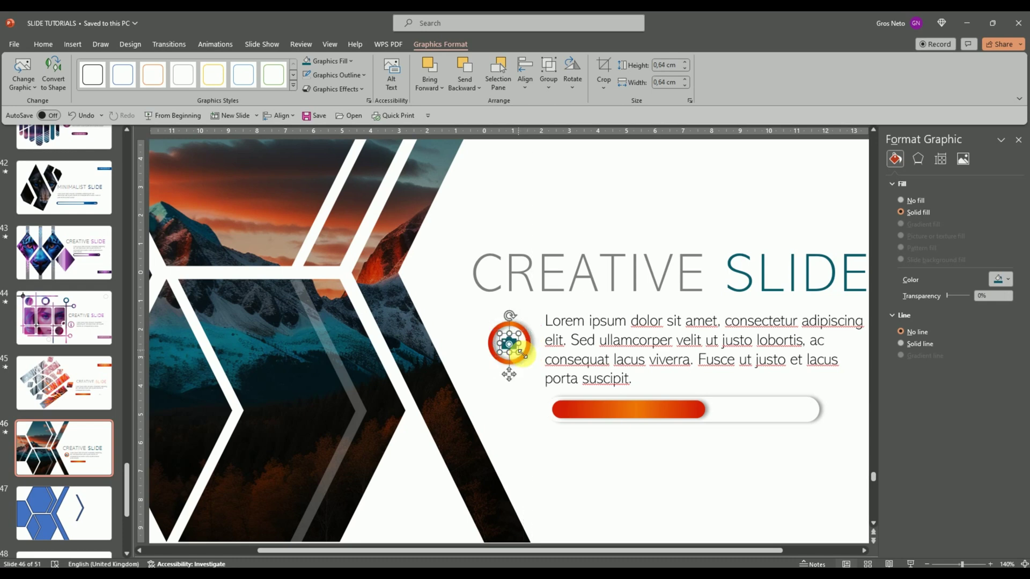
{"action": "left_click", "coordinate": [607, 476]}
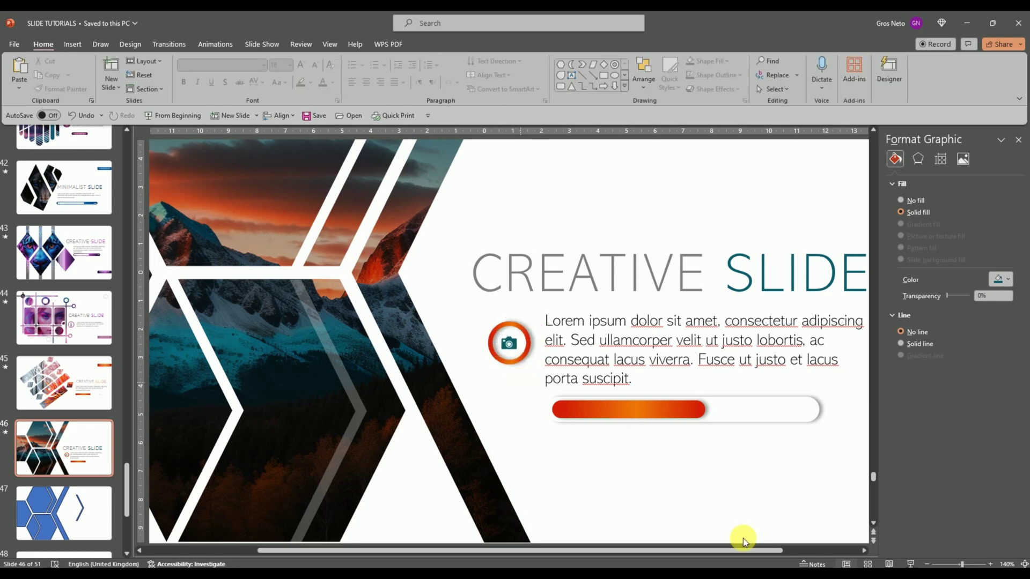
Zoom out to fit the whole slide and check the progress bar's gradient
{"action": "left_click", "coordinate": [839, 529]}
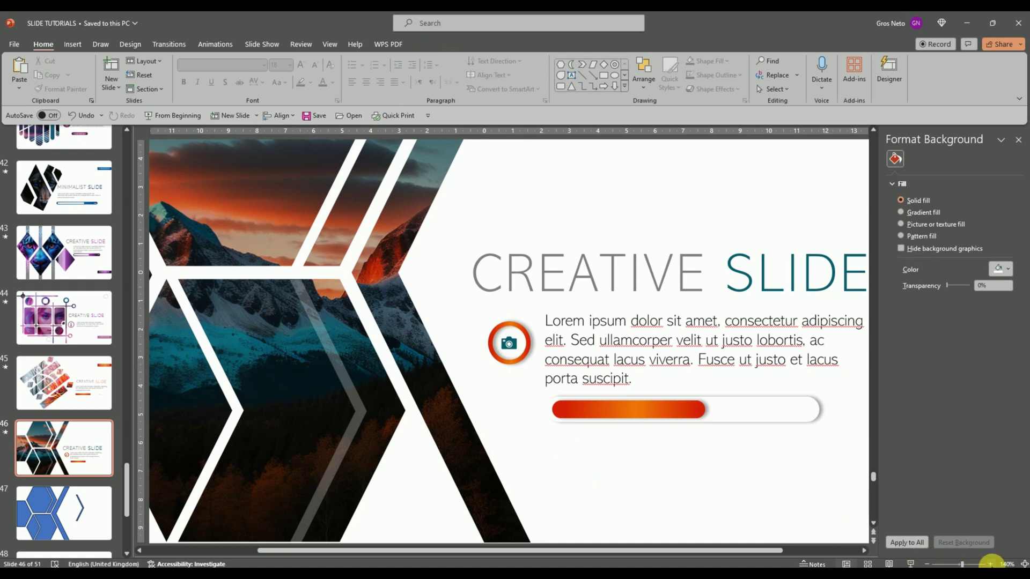
{"action": "left_click", "coordinate": [928, 564]}
{"action": "left_click", "coordinate": [928, 564]}
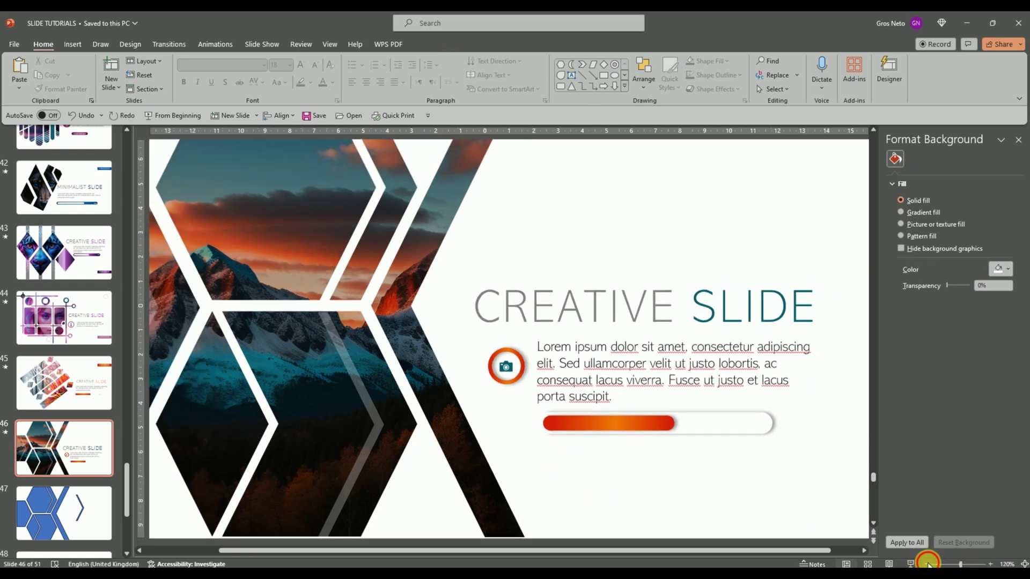
{"action": "left_click", "coordinate": [929, 564]}
{"action": "left_click", "coordinate": [929, 564]}
{"action": "left_click", "coordinate": [929, 564]}
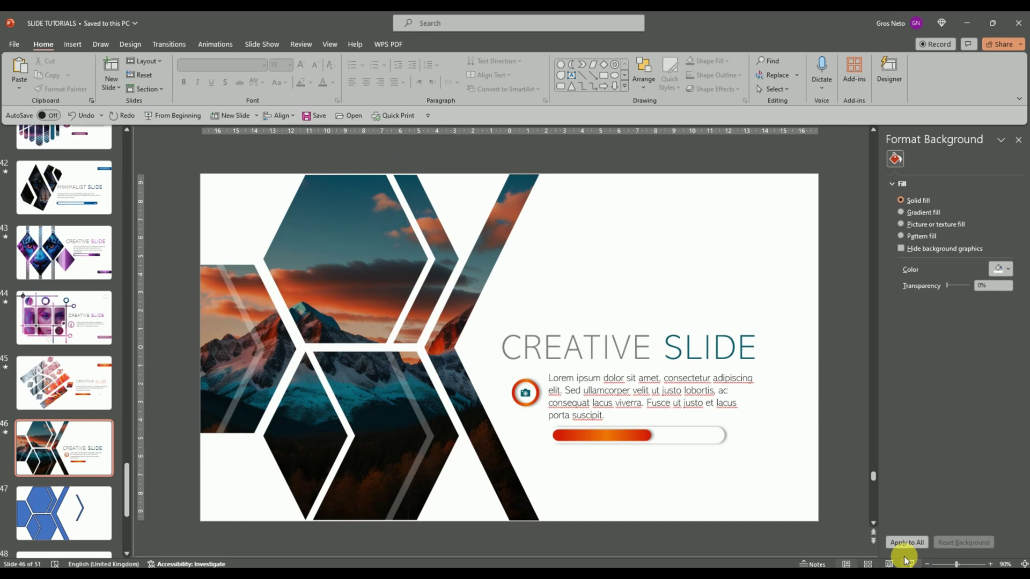
{"action": "left_click", "coordinate": [692, 436]}
{"action": "left_click", "coordinate": [620, 310]}
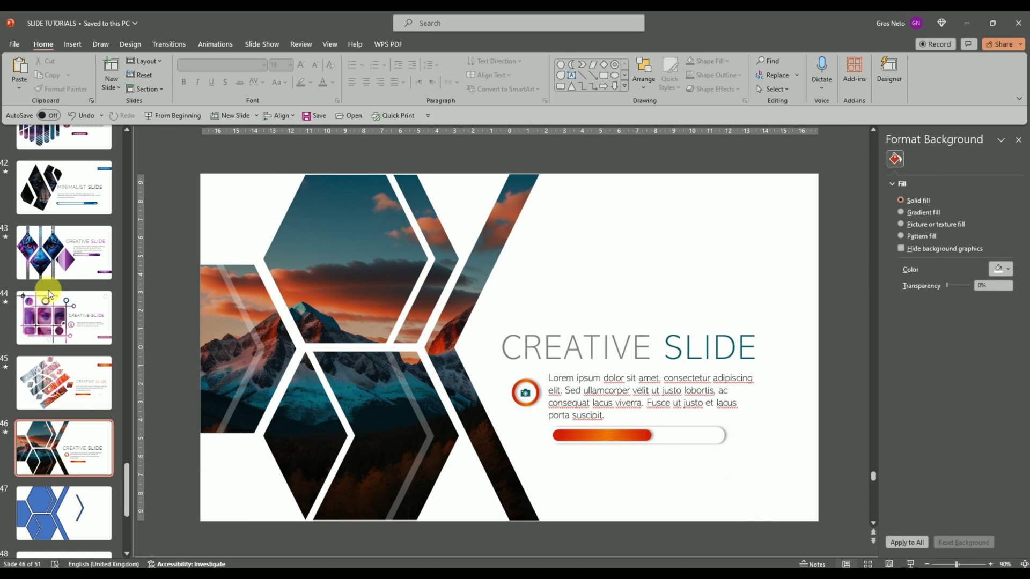
Copy the POWERPOINT label from slide 45 and paste it onto slide 46
{"action": "left_click", "coordinate": [103, 384]}
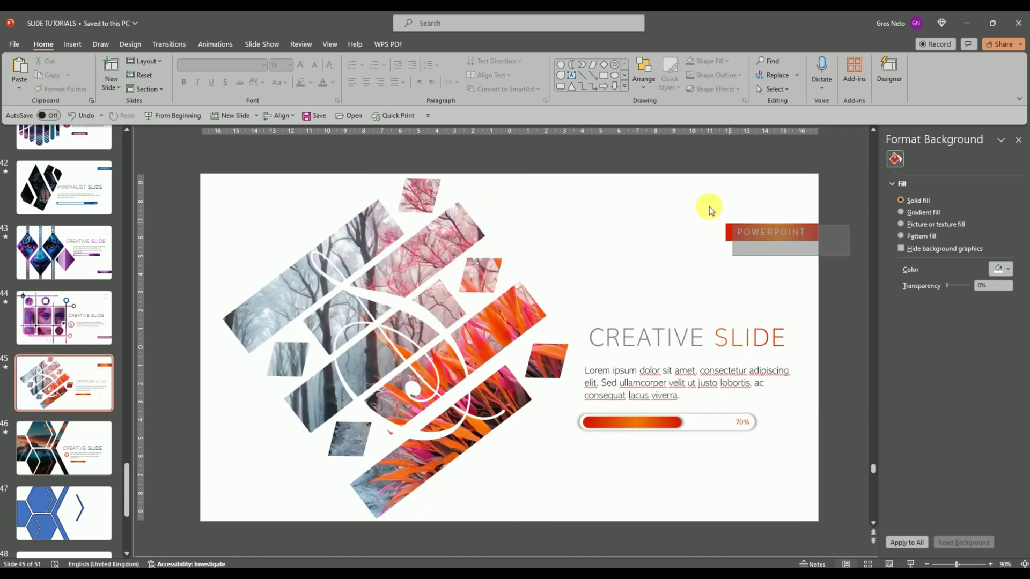
{"action": "left_click", "coordinate": [754, 229]}
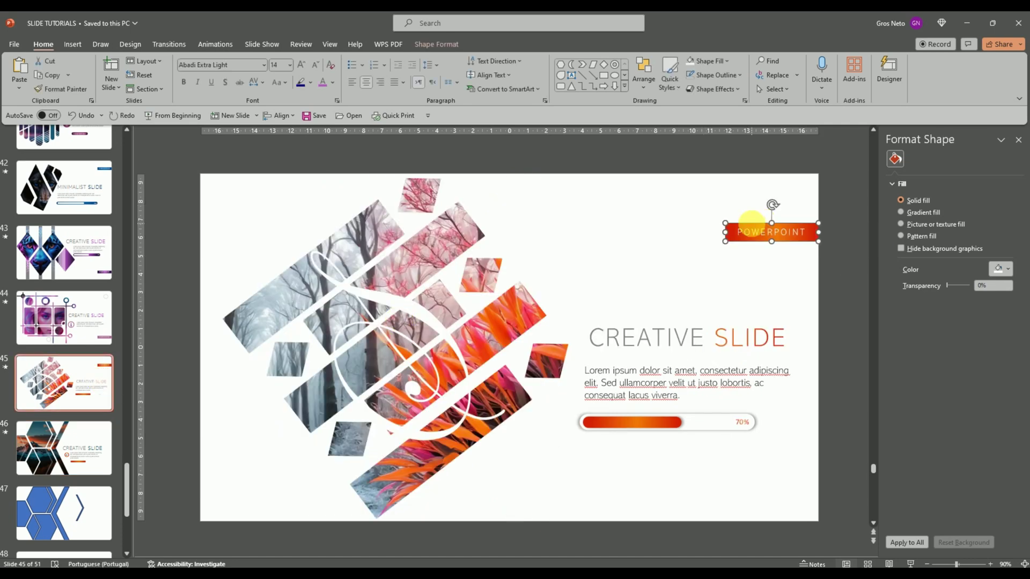
{"action": "right_click", "coordinate": [751, 221]}
{"action": "left_click", "coordinate": [774, 266]}
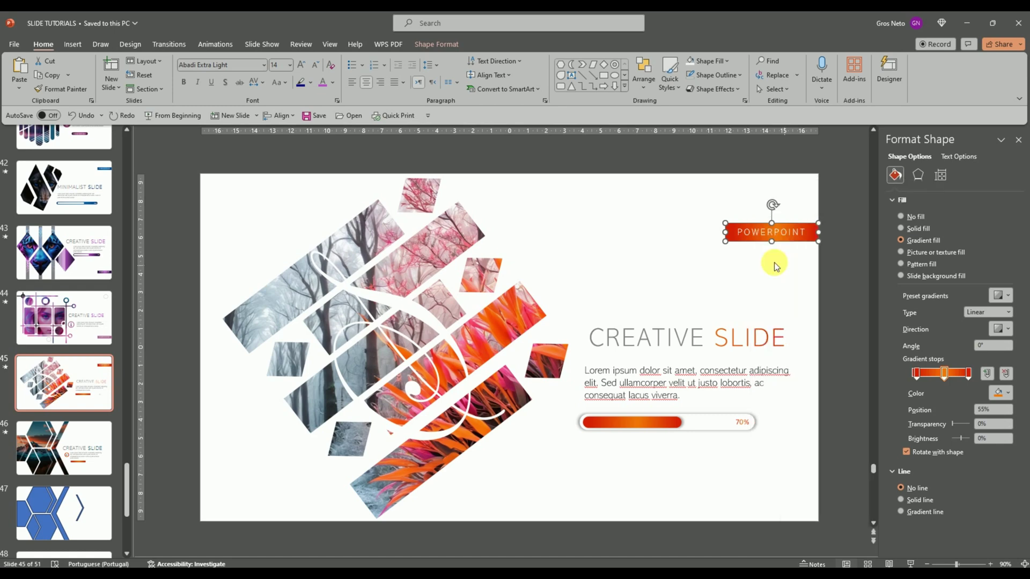
{"action": "left_click", "coordinate": [87, 428]}
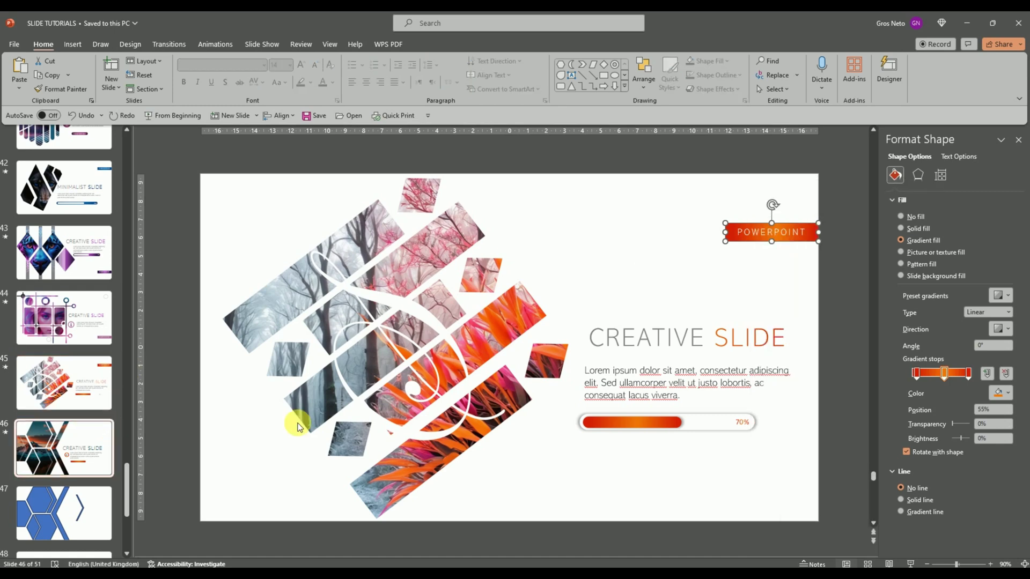
{"action": "right_click", "coordinate": [835, 257]}
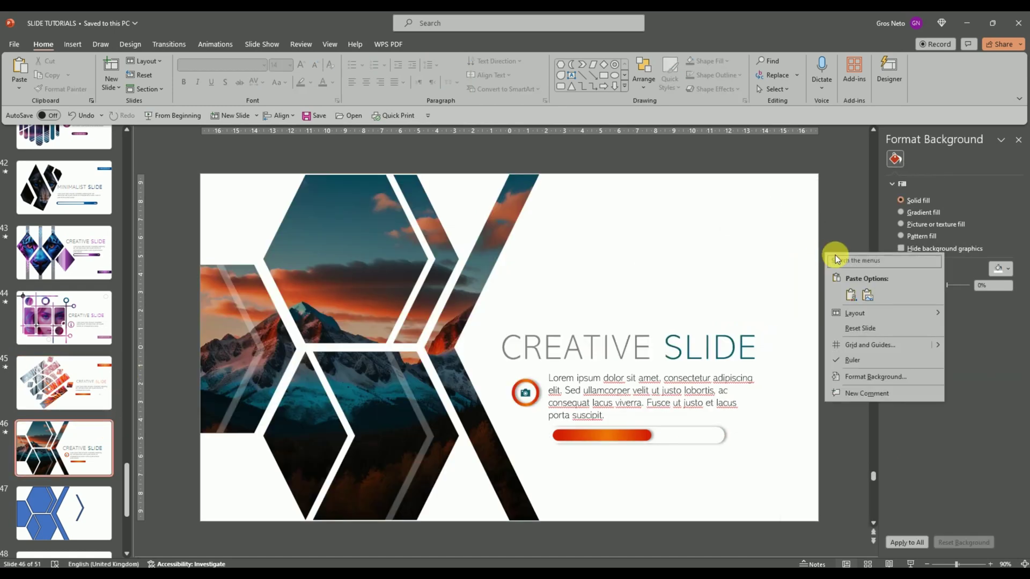
{"action": "left_click", "coordinate": [851, 295]}
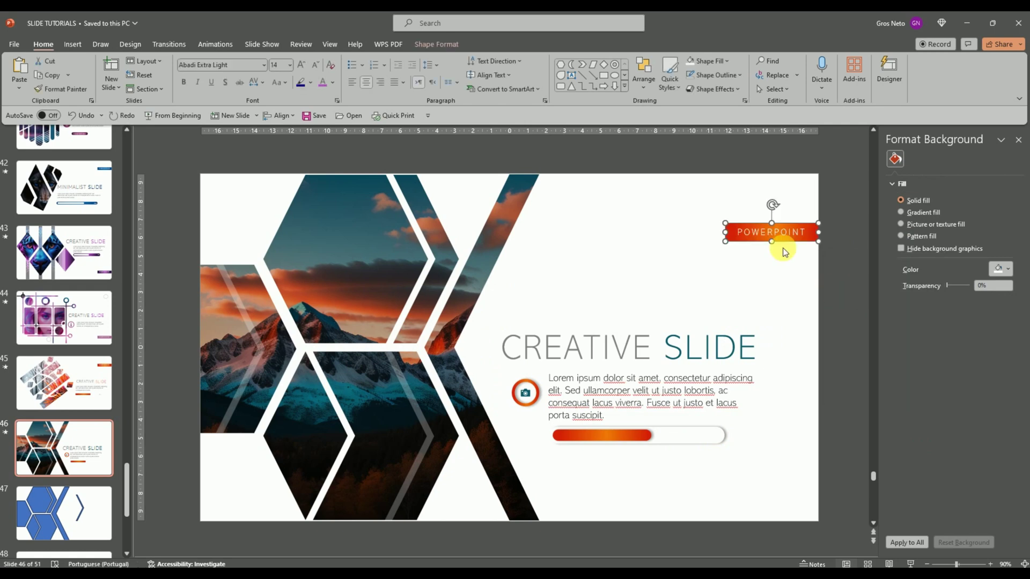
Move the pasted POWERPOINT label lower and fill it with a recent teal colour
{"action": "left_click_drag", "start_coordinate": [809, 238], "coordinate": [816, 294]}
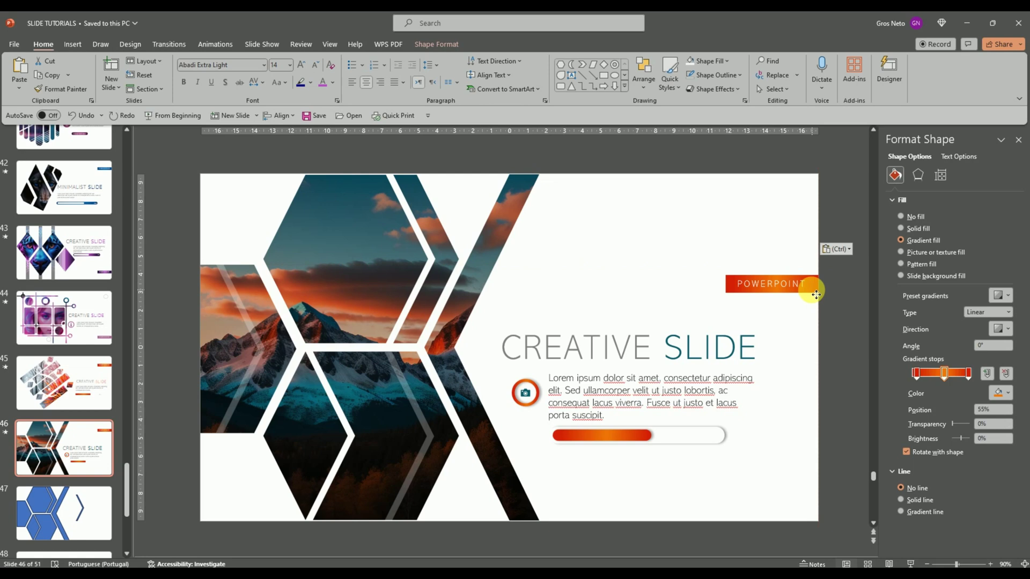
{"action": "left_click", "coordinate": [810, 289]}
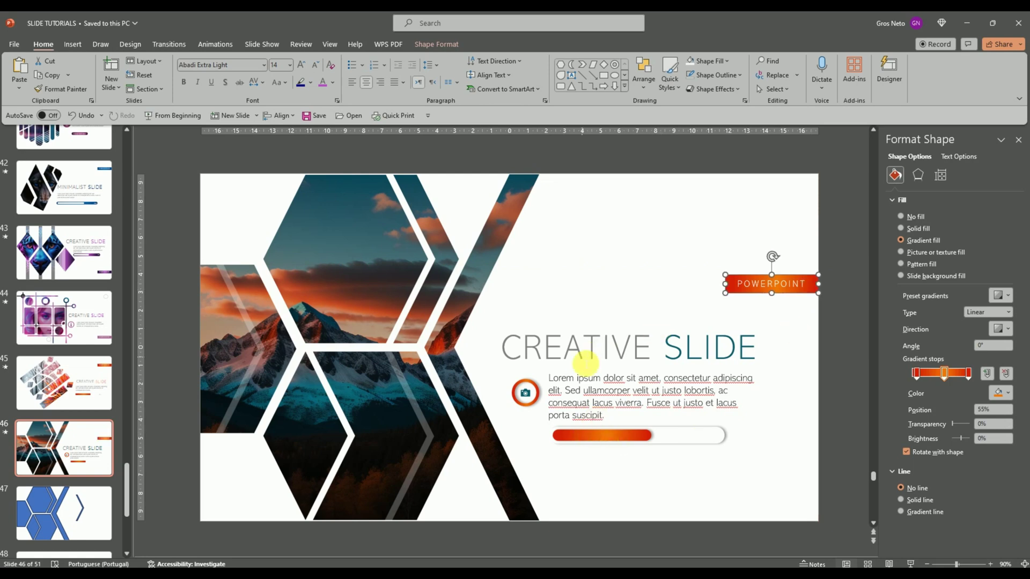
{"action": "left_click", "coordinate": [728, 64]}
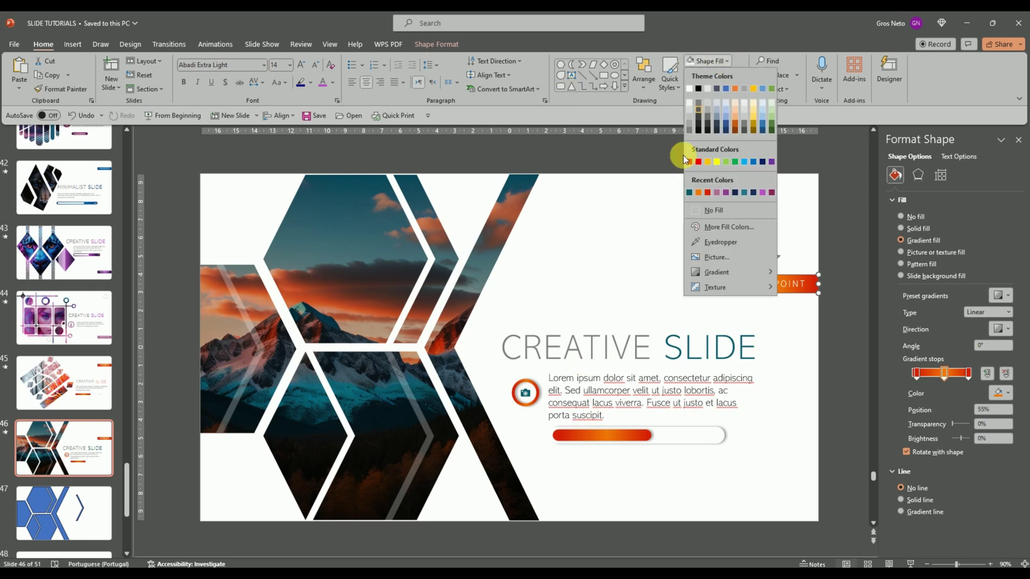
{"action": "left_click", "coordinate": [690, 193]}
{"action": "left_click", "coordinate": [787, 386]}
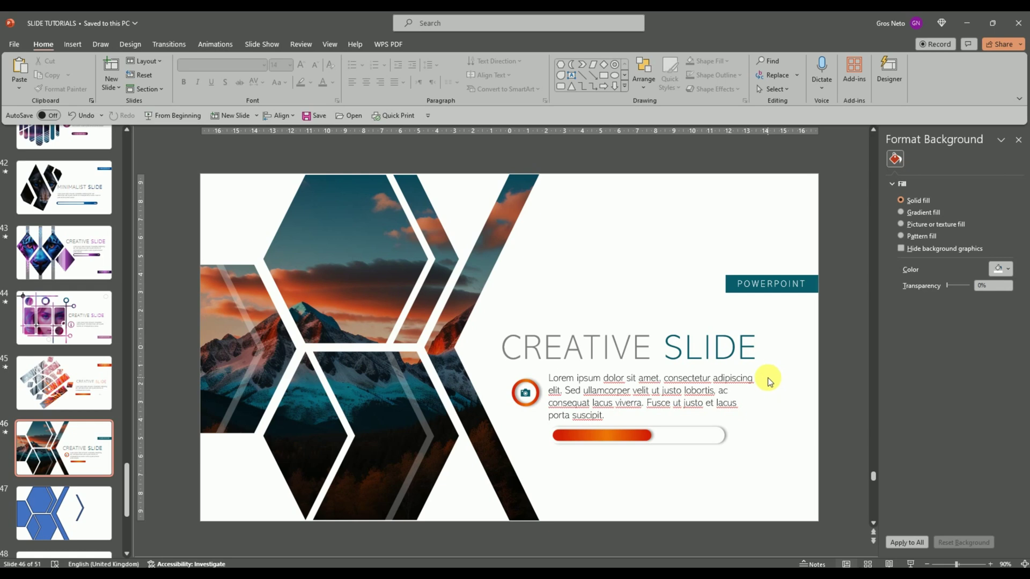
Give the 70% text in the progress bar's end circle a dark font colour
{"action": "left_click", "coordinate": [712, 435]}
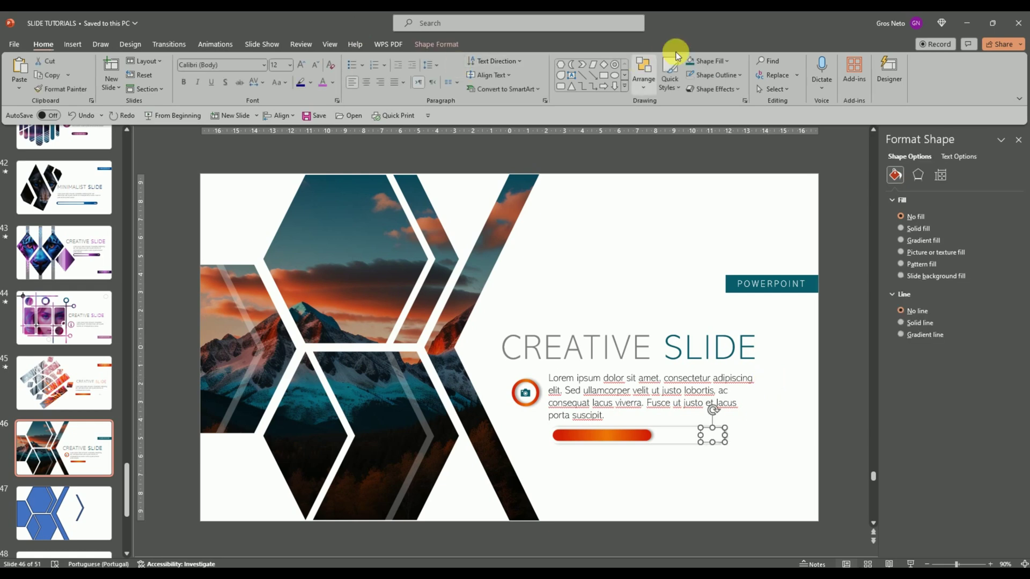
{"action": "left_click", "coordinate": [333, 85]}
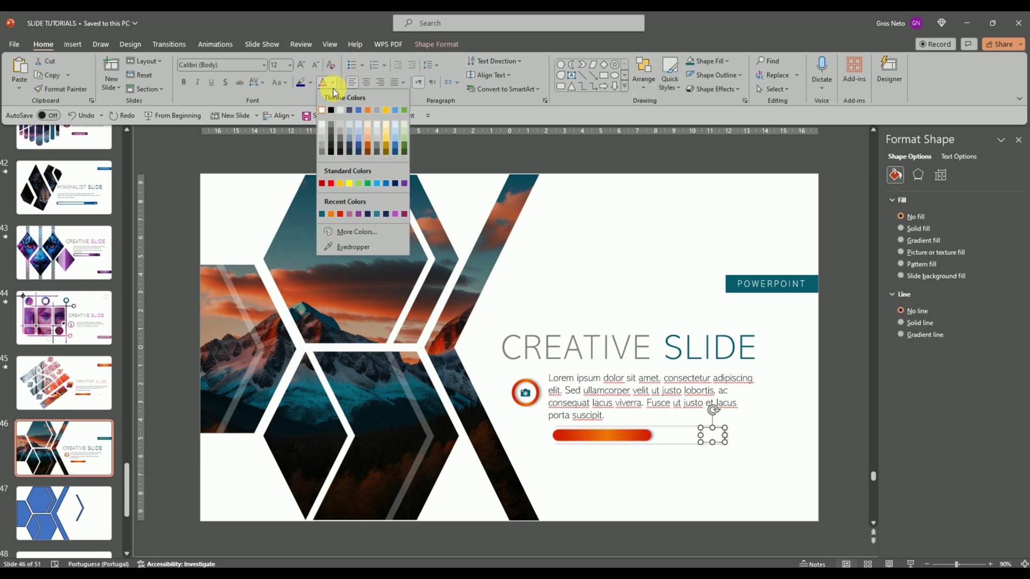
{"action": "left_click", "coordinate": [320, 215]}
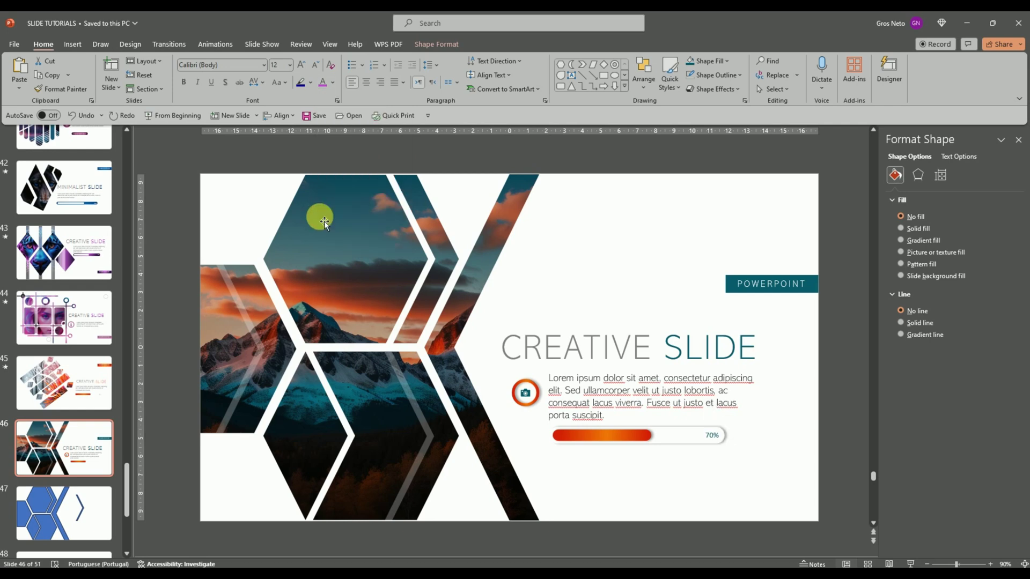
{"action": "left_click", "coordinate": [368, 230]}
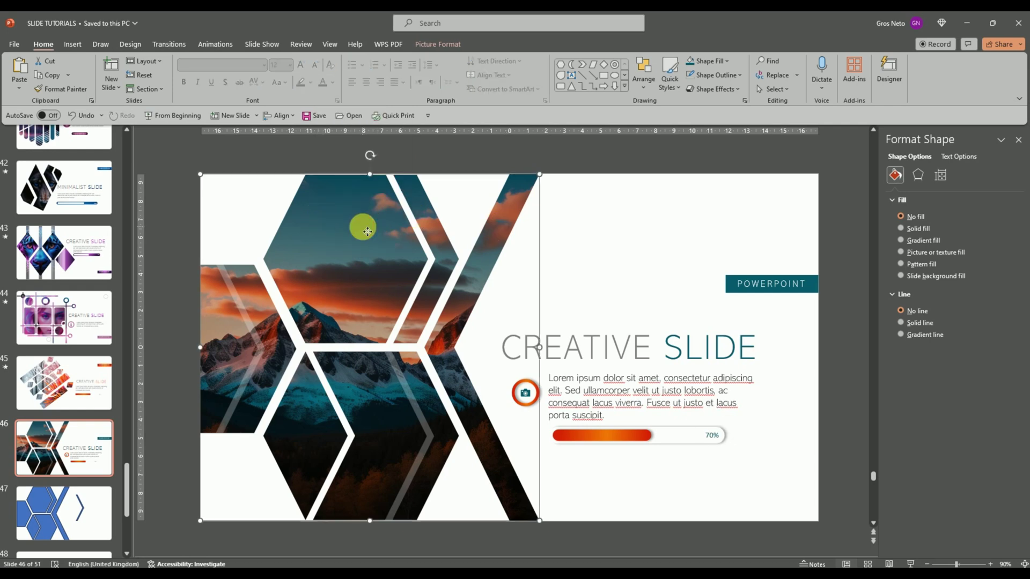
{"action": "left_click", "coordinate": [209, 46]}
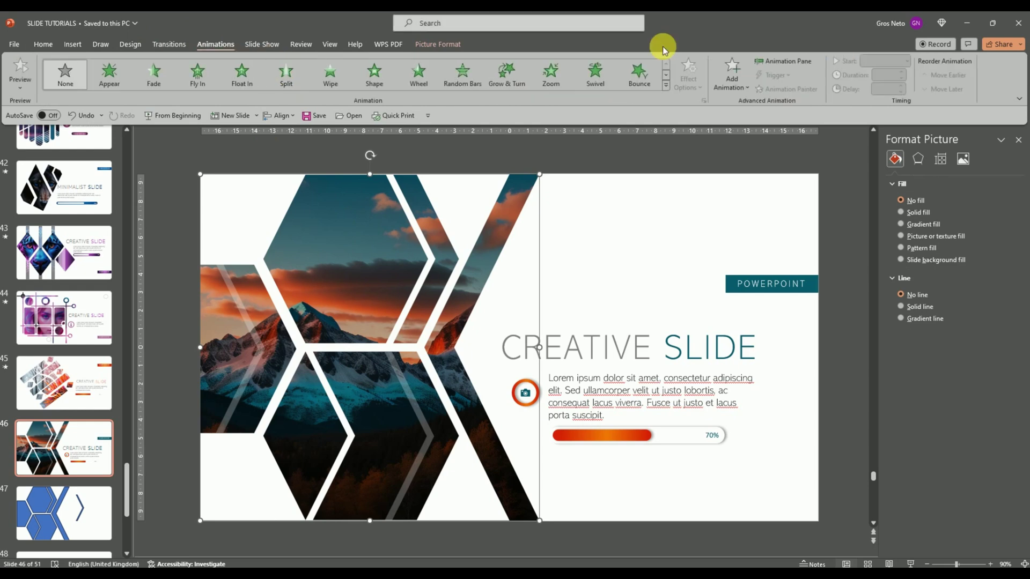
Apply a Strips entrance to the mountain photo, 02,00 seconds long, starting After Previous
{"action": "left_click", "coordinate": [664, 85]}
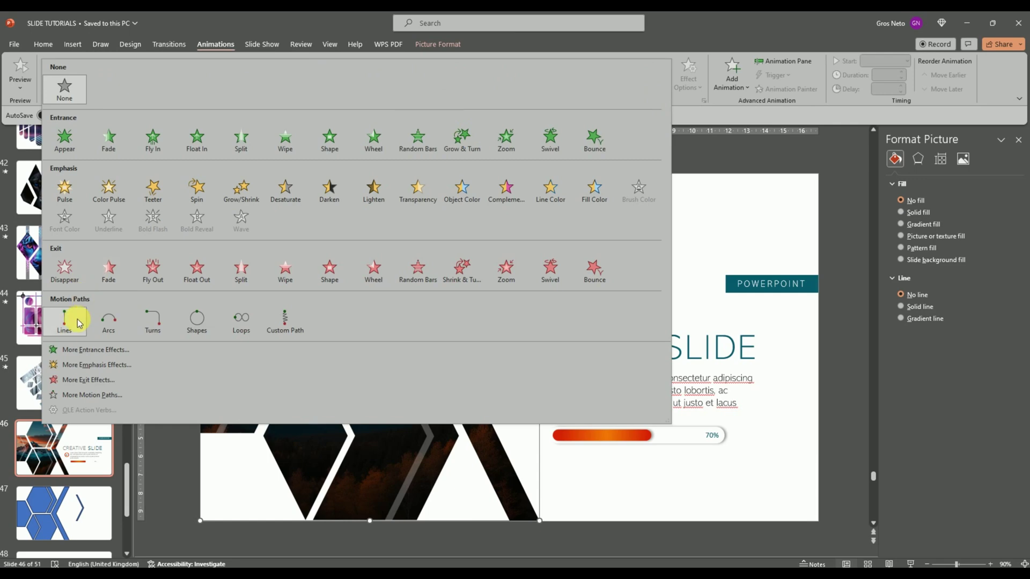
{"action": "left_click", "coordinate": [96, 350]}
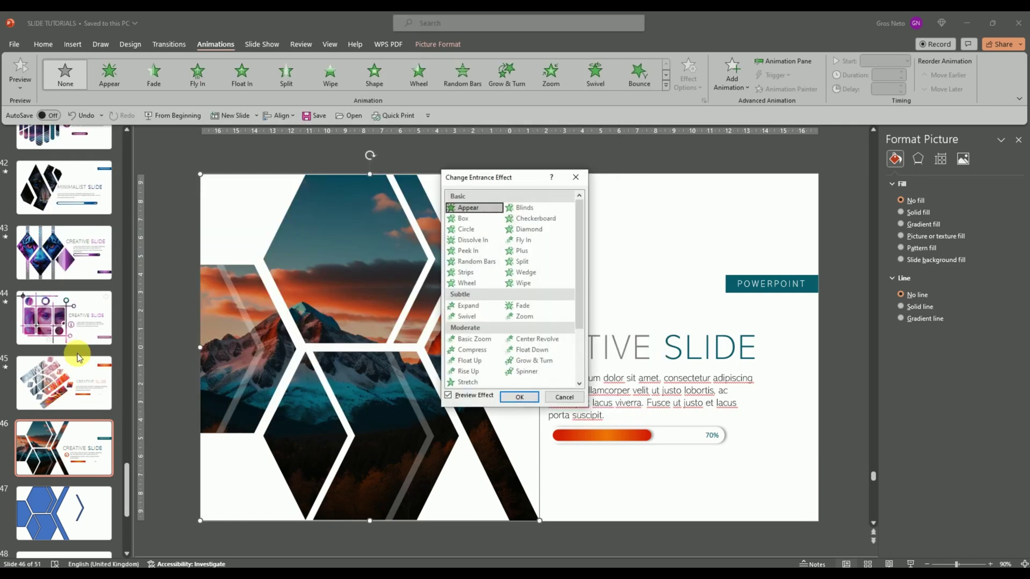
{"action": "left_click", "coordinate": [465, 273]}
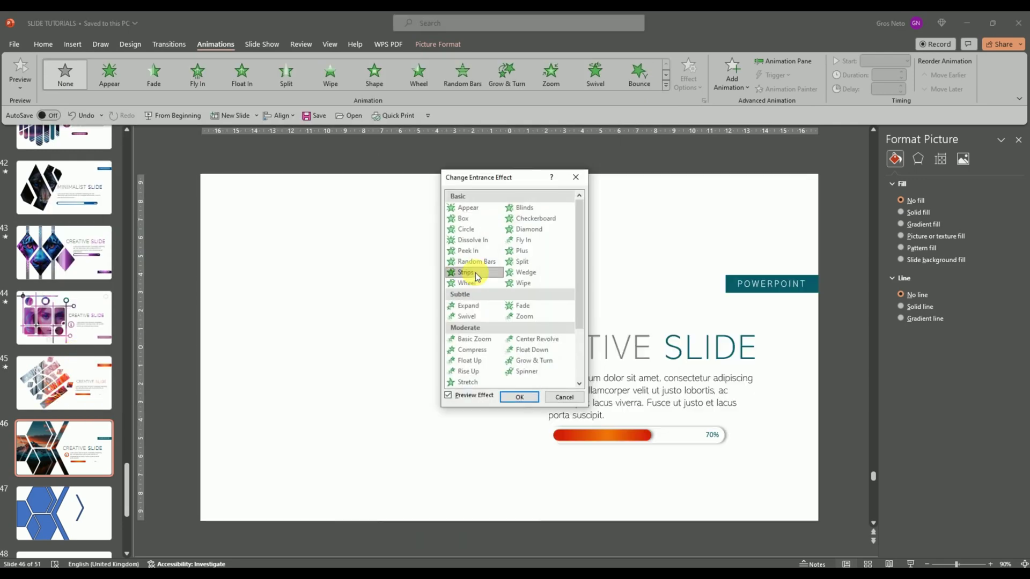
{"action": "left_click", "coordinate": [514, 400]}
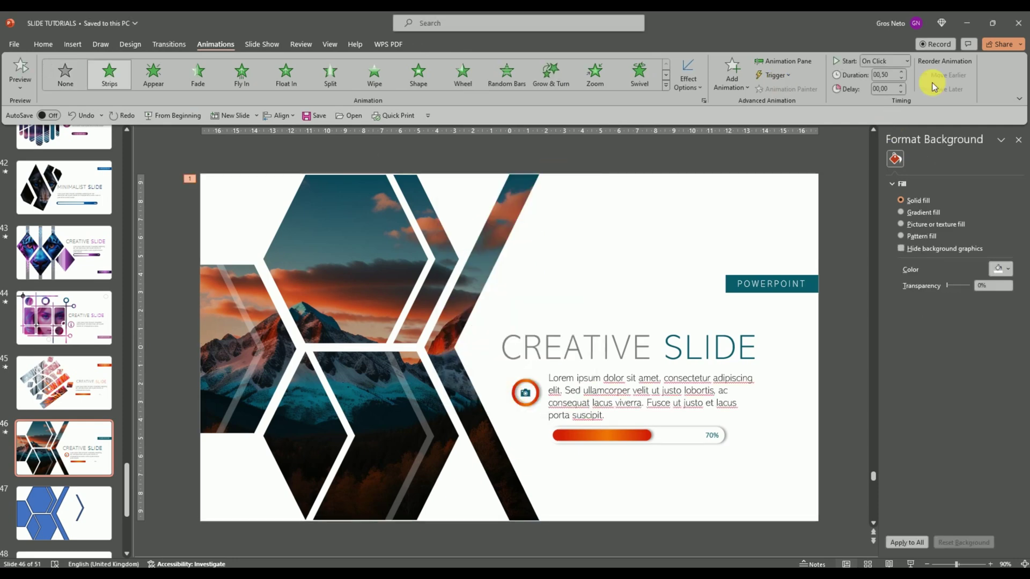
{"action": "left_click", "coordinate": [902, 73]}
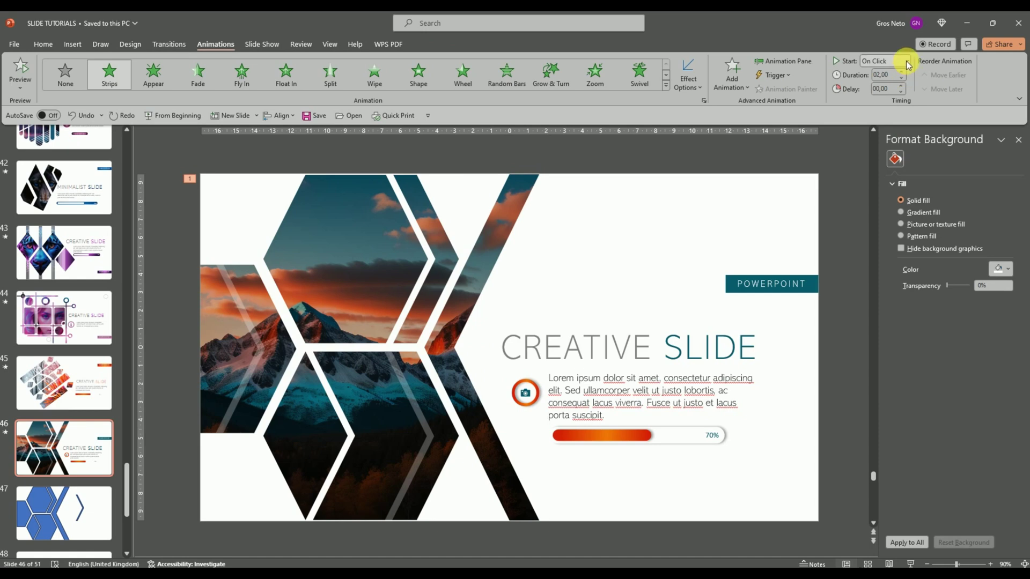
{"action": "left_click", "coordinate": [907, 62]}
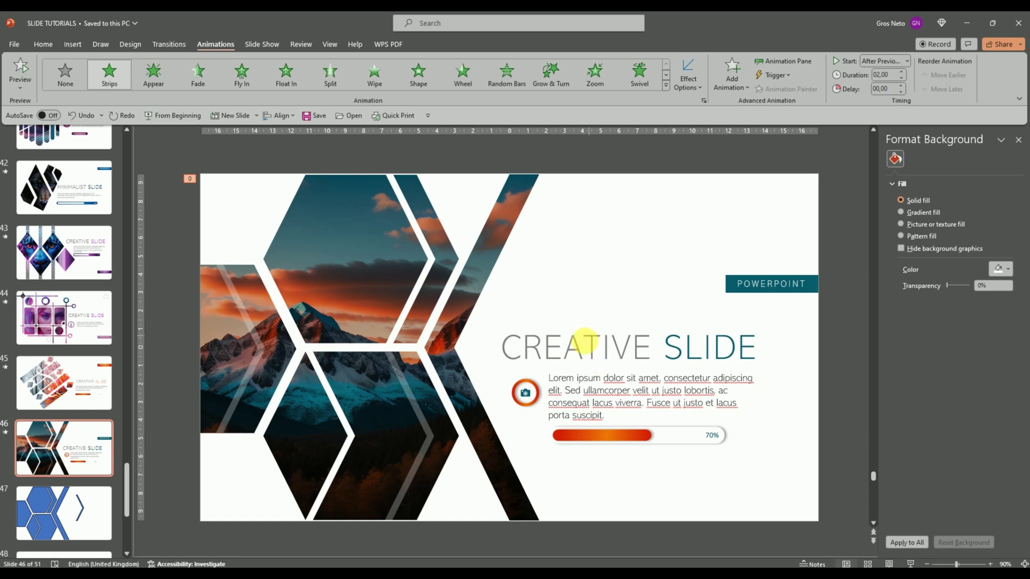
{"action": "left_click", "coordinate": [585, 343]}
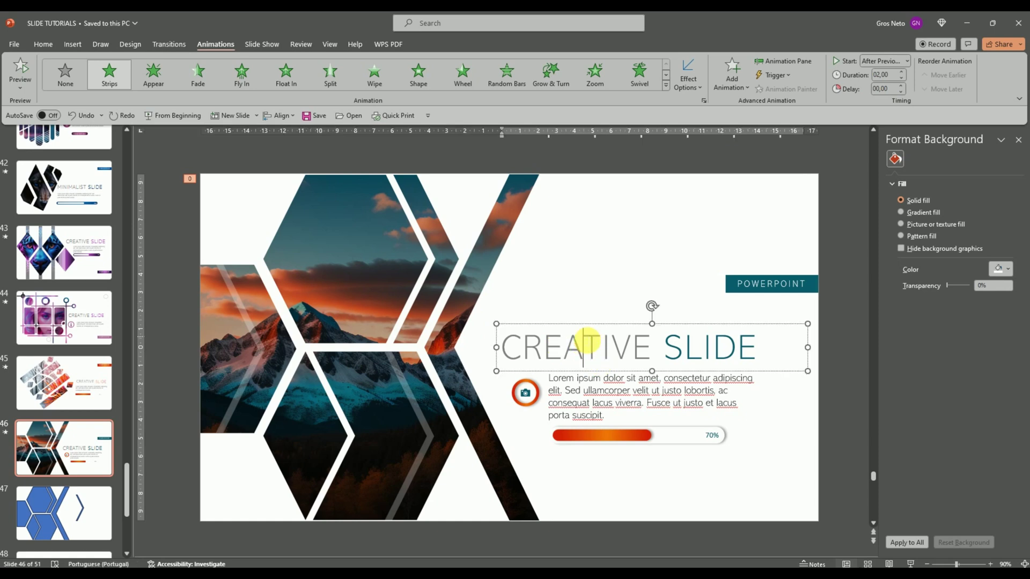
Give the CREATIVE SLIDE title a Zoom entrance lasting 01,00 seconds, starting After Previous
{"action": "left_click", "coordinate": [615, 328]}
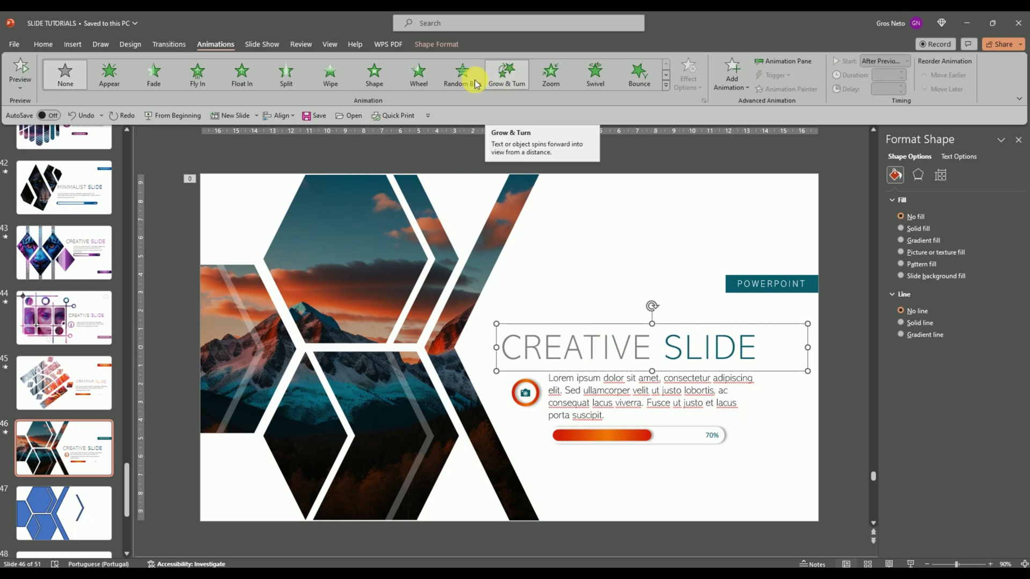
{"action": "left_click", "coordinate": [550, 75]}
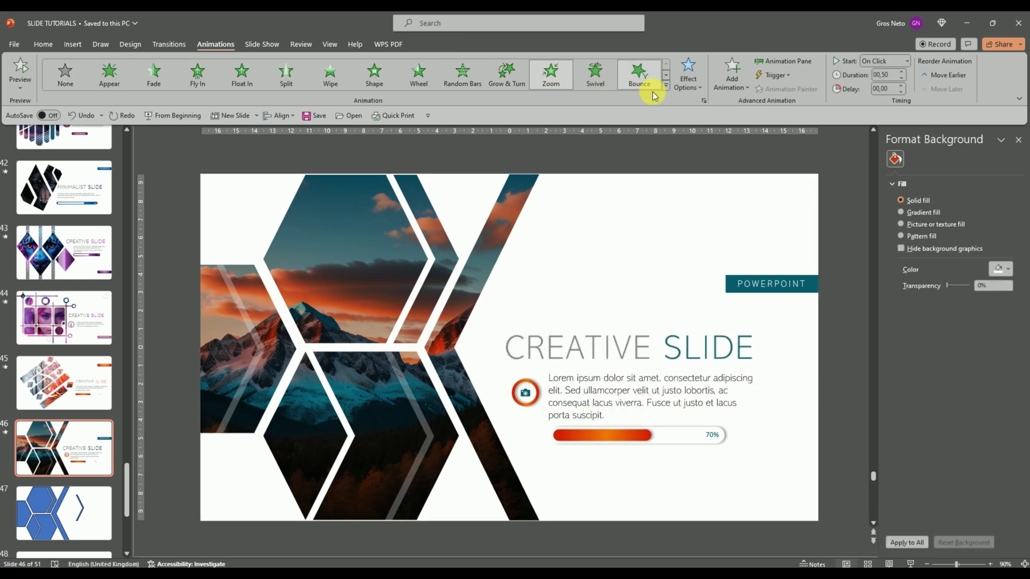
{"action": "left_click", "coordinate": [903, 73]}
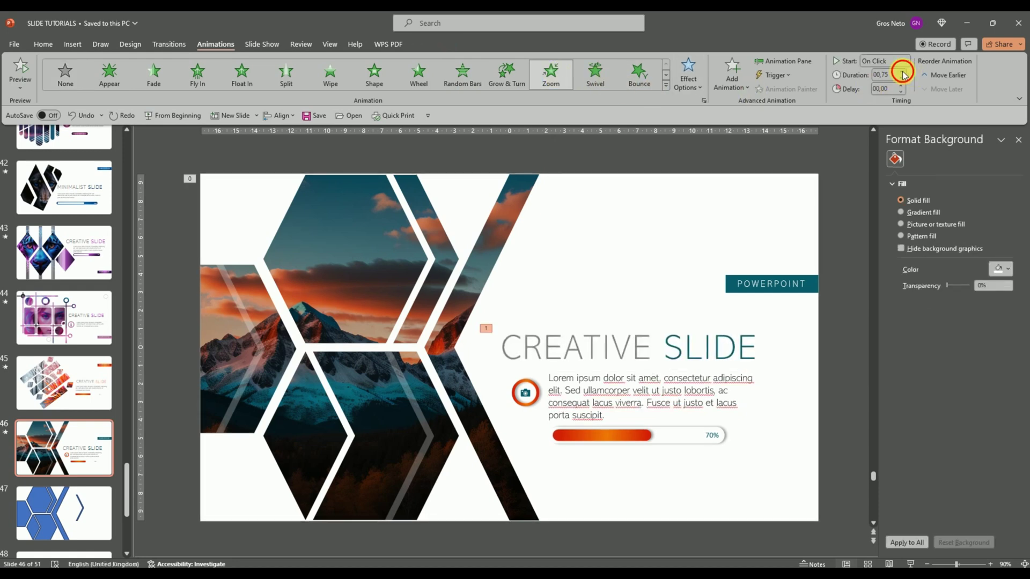
{"action": "left_click", "coordinate": [906, 61]}
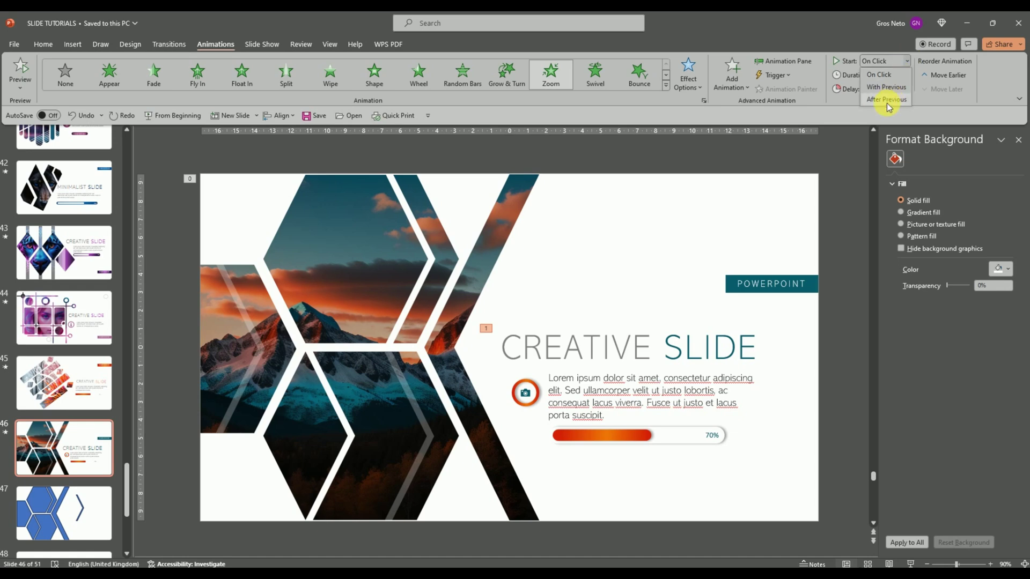
Give the camera icon a Zoom entrance that starts After Previous
{"action": "left_click", "coordinate": [532, 392]}
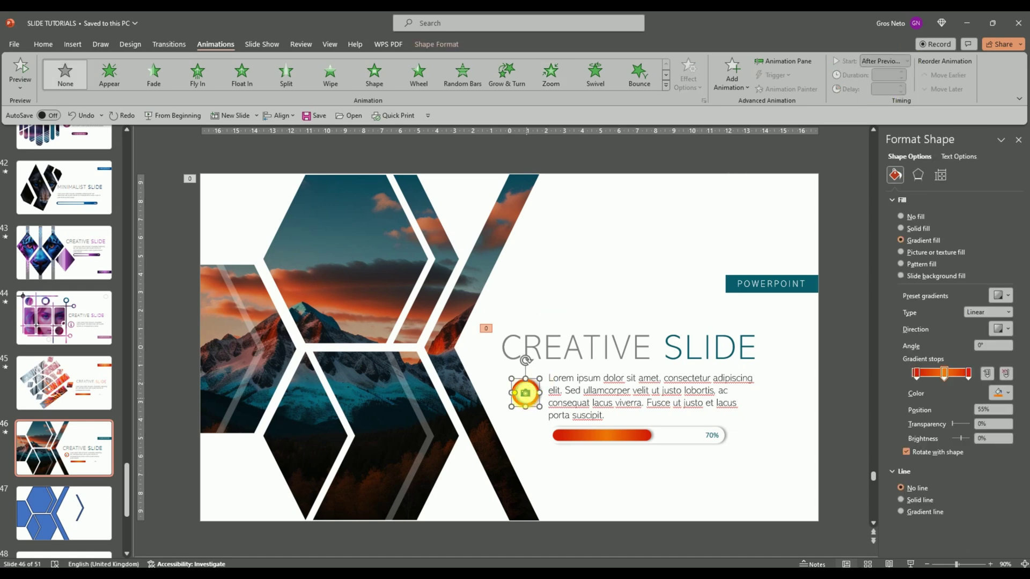
{"action": "left_click", "coordinate": [551, 74]}
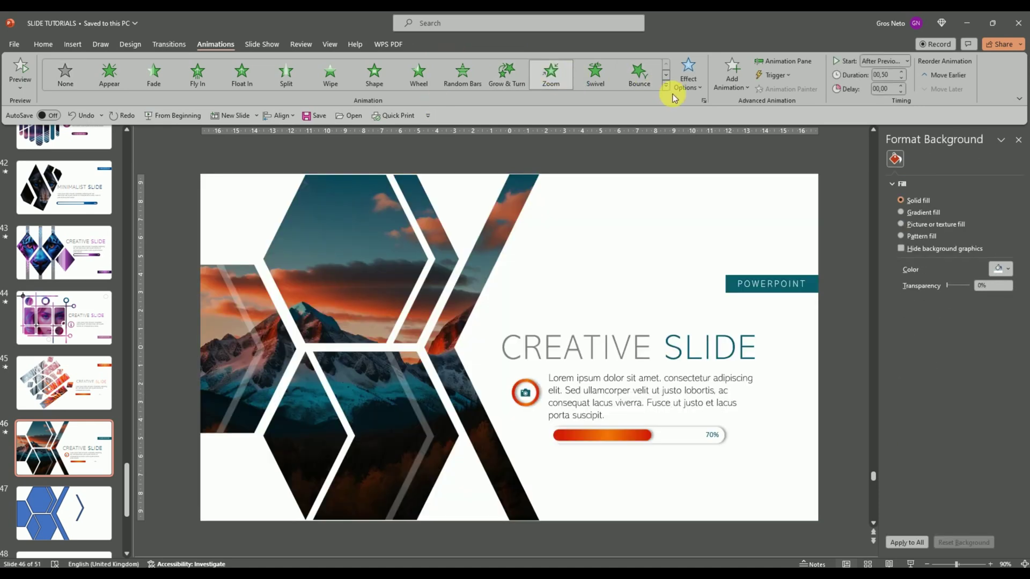
{"action": "left_click", "coordinate": [910, 64]}
{"action": "left_click", "coordinate": [884, 98]}
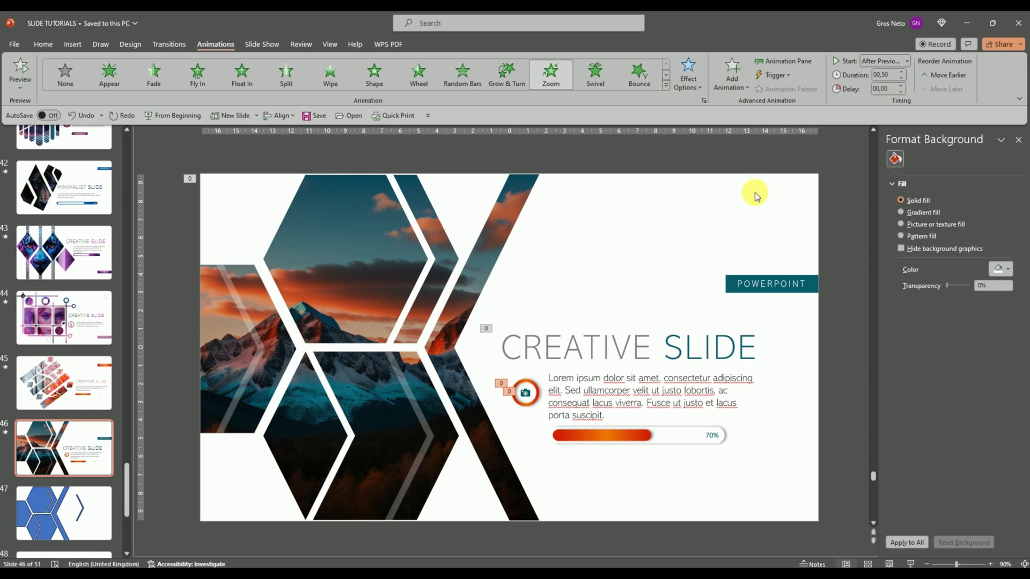
Apply a From Left Wipe to the Lorem ipsum paragraph, 01,50 seconds, starting After Previous
{"action": "left_click", "coordinate": [573, 379]}
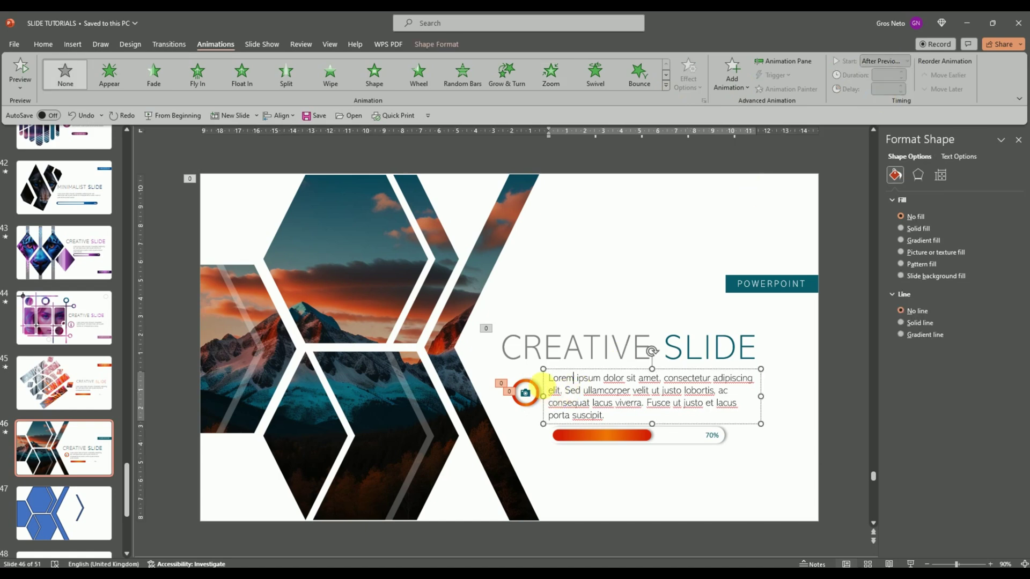
{"action": "left_click", "coordinate": [544, 392]}
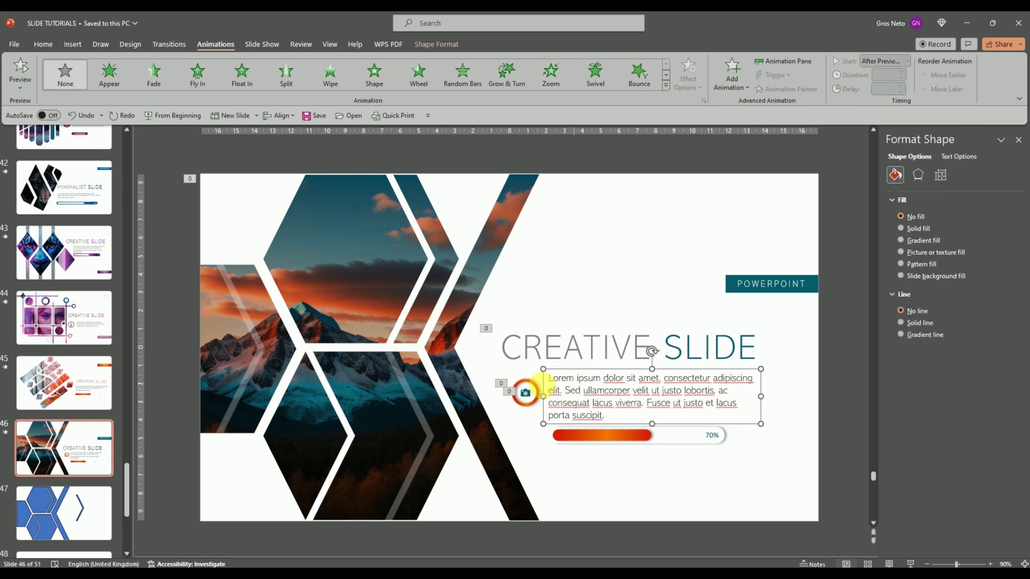
{"action": "left_click", "coordinate": [330, 74]}
{"action": "left_click", "coordinate": [694, 75]}
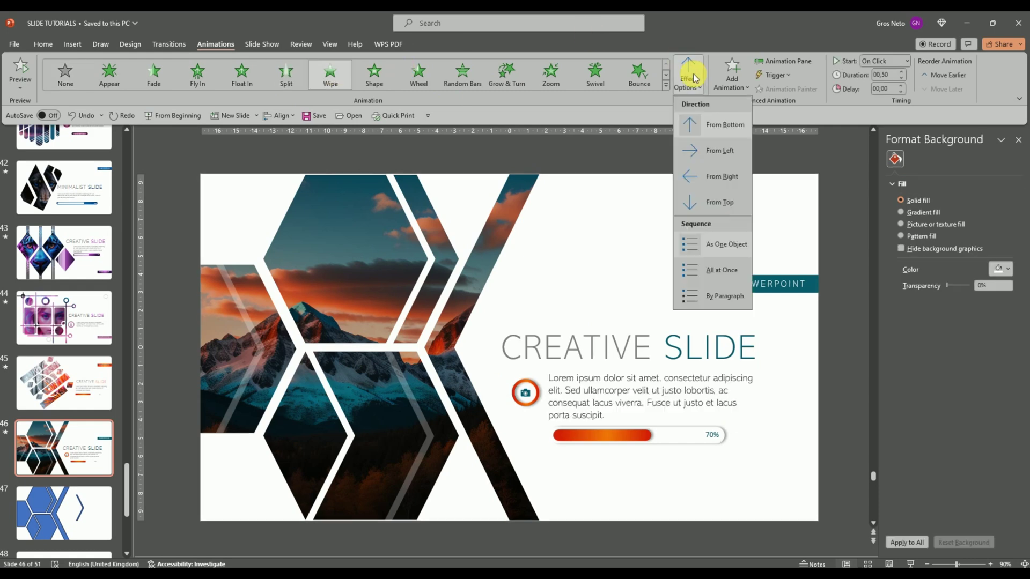
{"action": "left_click", "coordinate": [711, 153]}
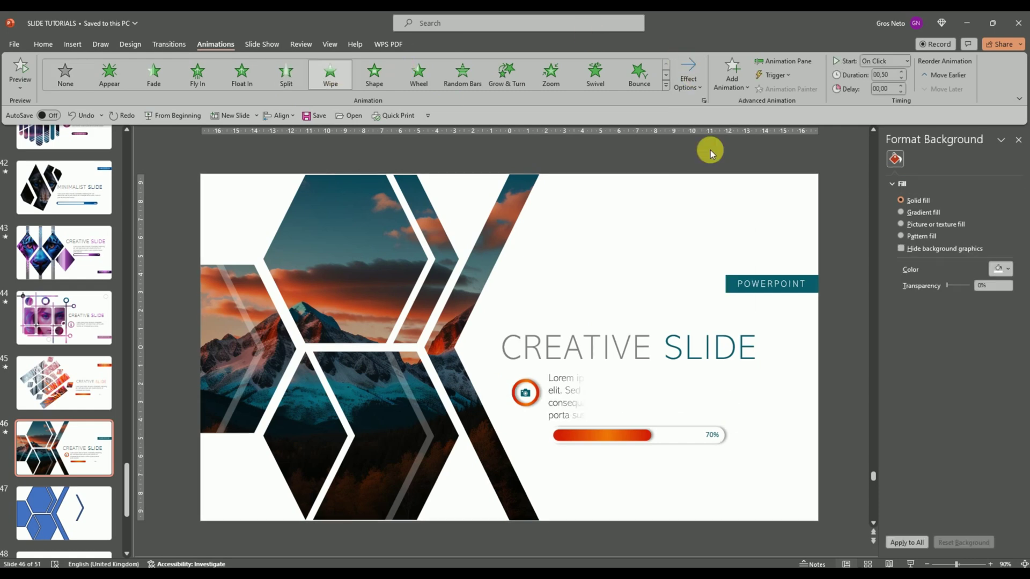
{"action": "left_click", "coordinate": [903, 72]}
{"action": "left_click", "coordinate": [903, 72]}
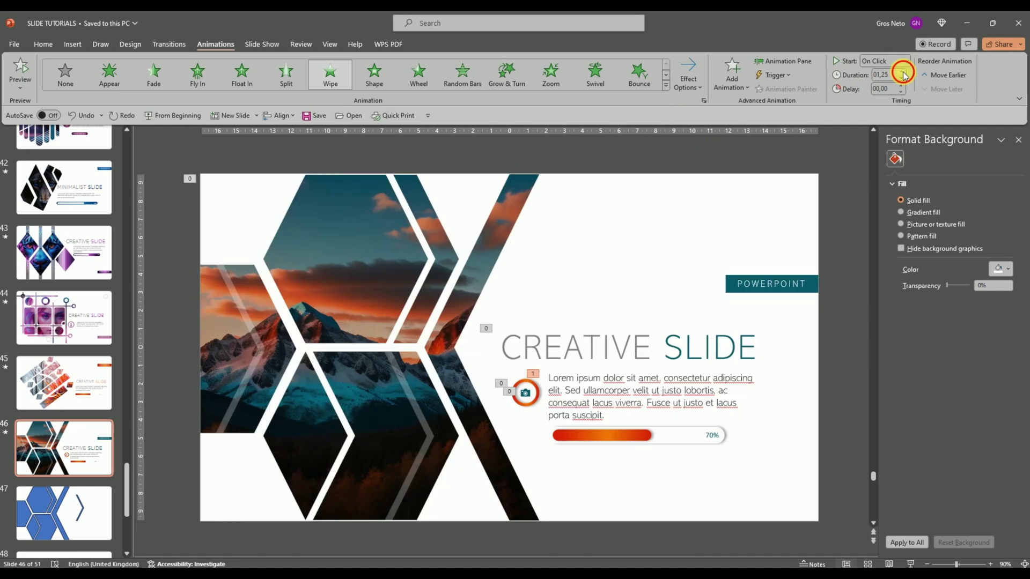
{"action": "left_click", "coordinate": [907, 62]}
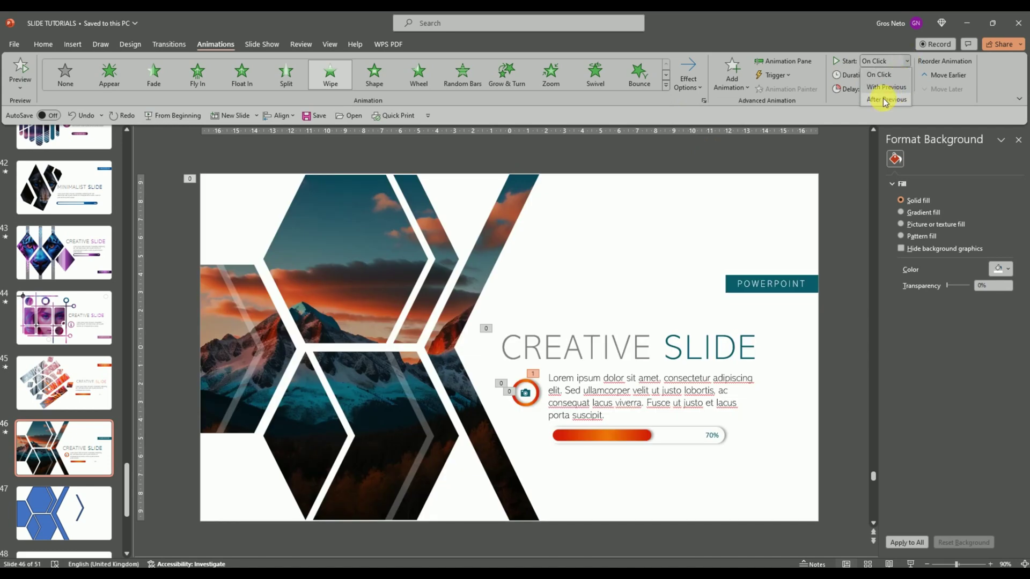
{"action": "left_click", "coordinate": [886, 100]}
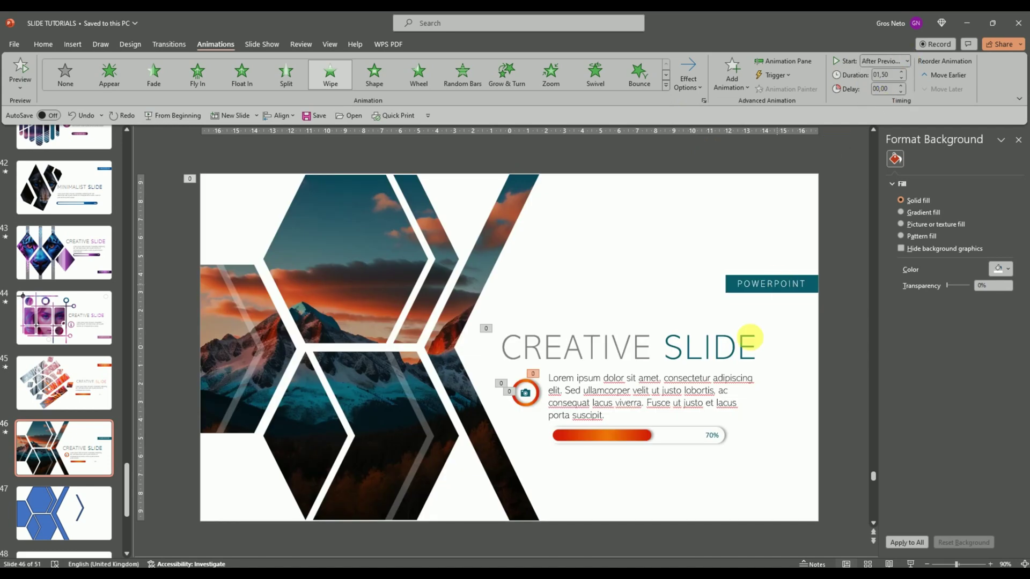
Apply a Wipe entrance to the progress bar's red fill, starting After Previous
{"action": "left_click", "coordinate": [684, 440]}
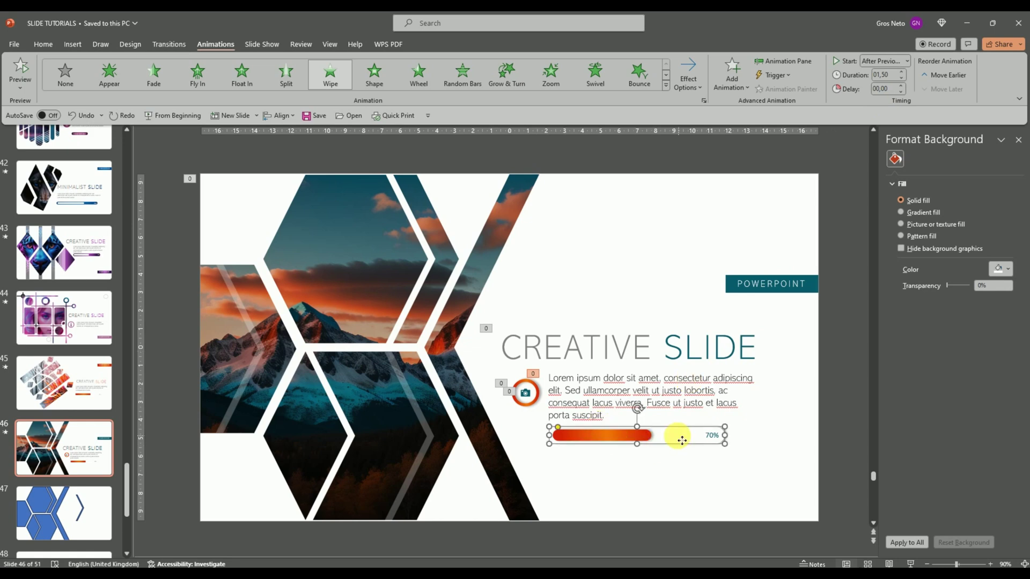
{"action": "left_click", "coordinate": [581, 438]}
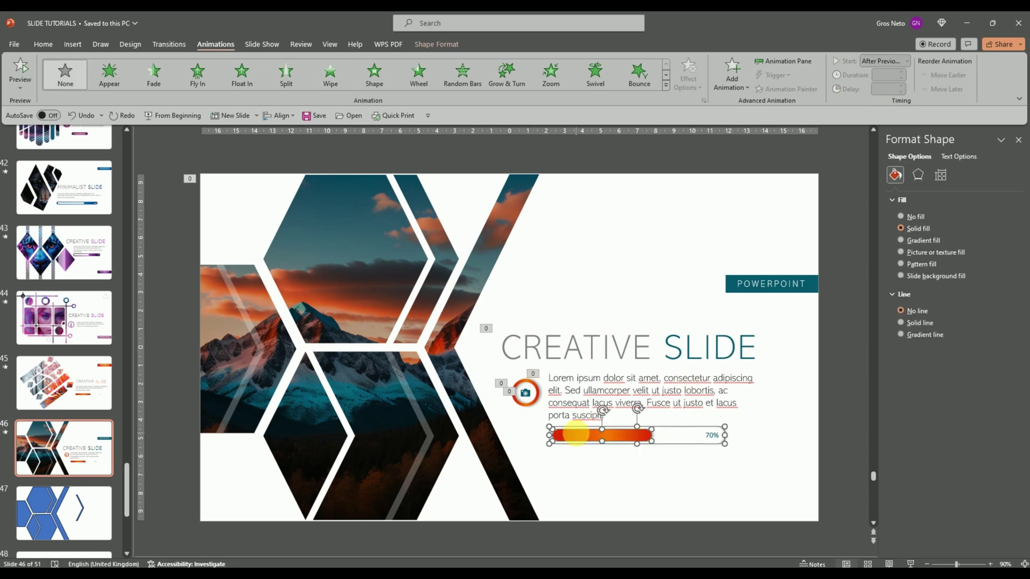
{"action": "left_click", "coordinate": [333, 81]}
{"action": "left_click", "coordinate": [690, 67]}
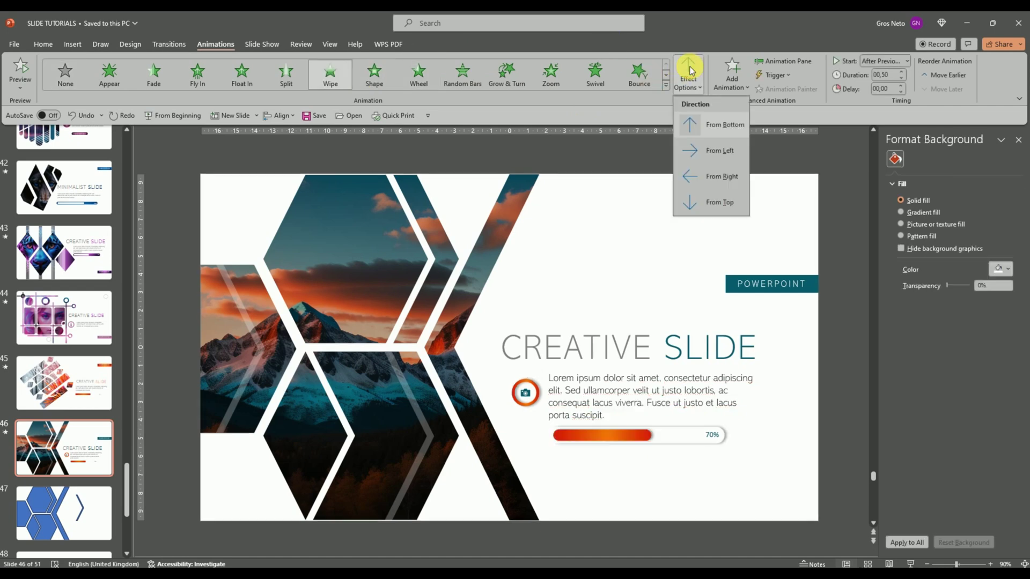
{"action": "left_click", "coordinate": [700, 154]}
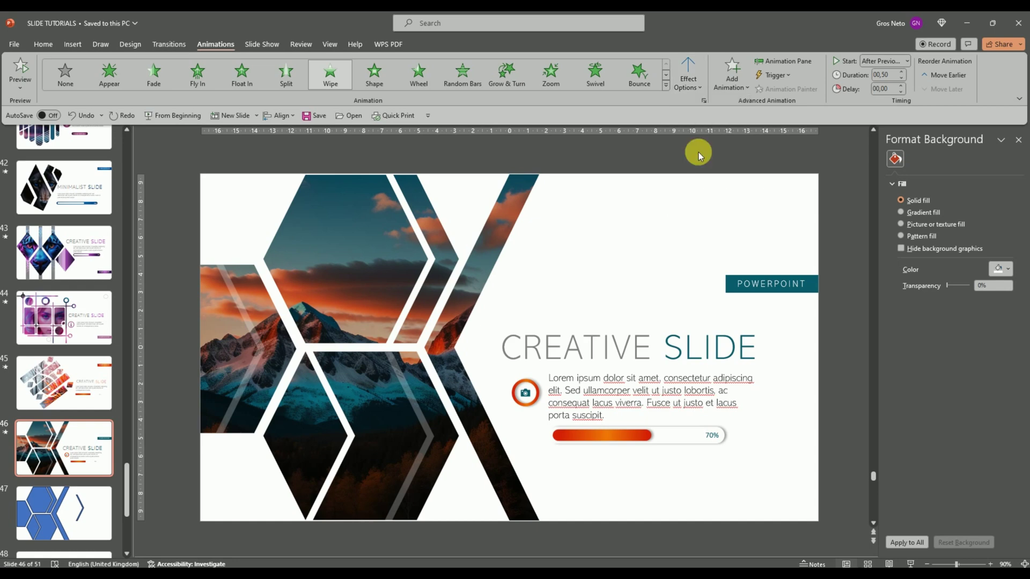
{"action": "left_click", "coordinate": [907, 60]}
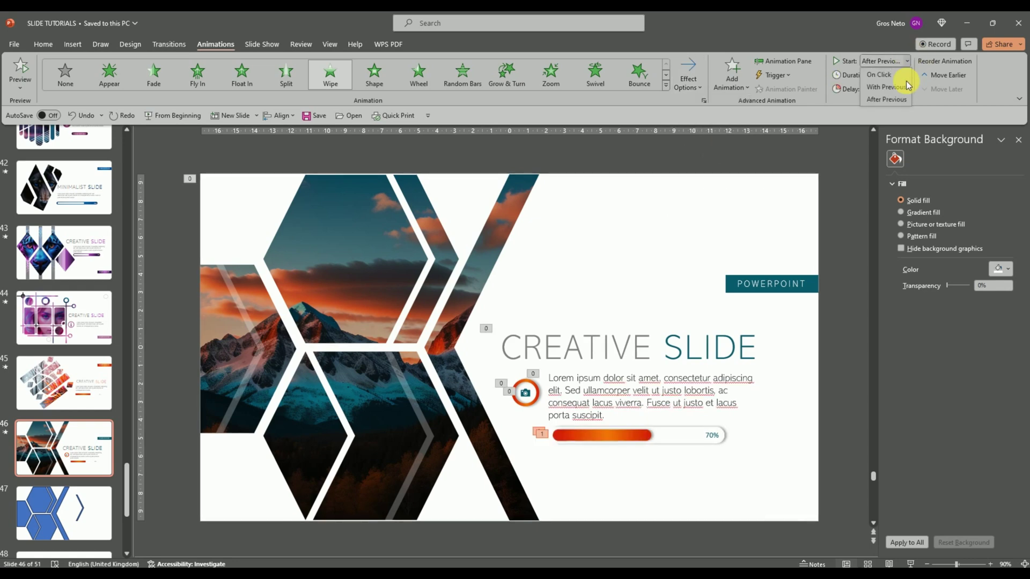
{"action": "left_click", "coordinate": [887, 100]}
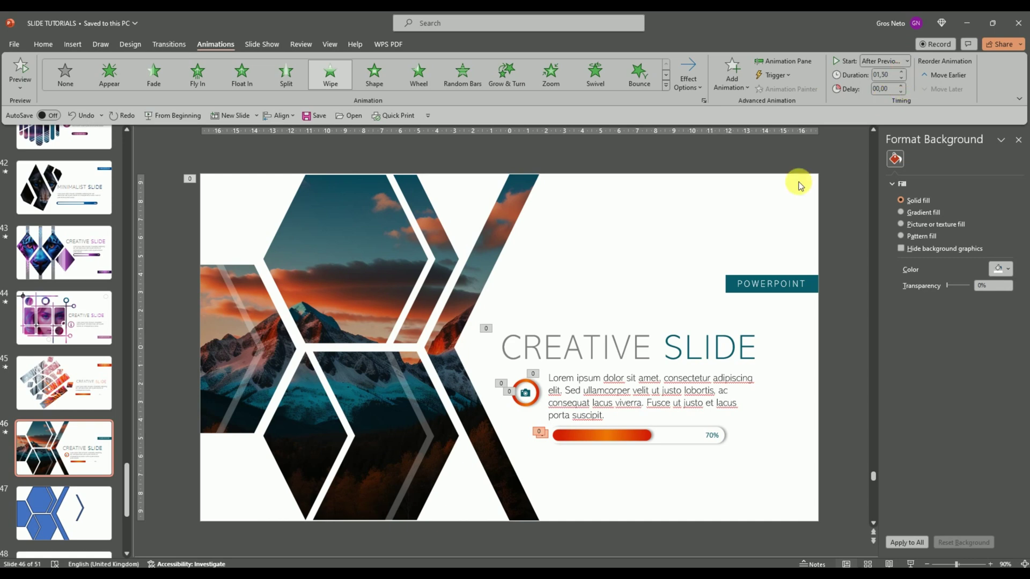
Change the red bar's wipe direction to From Right
{"action": "left_click", "coordinate": [670, 436]}
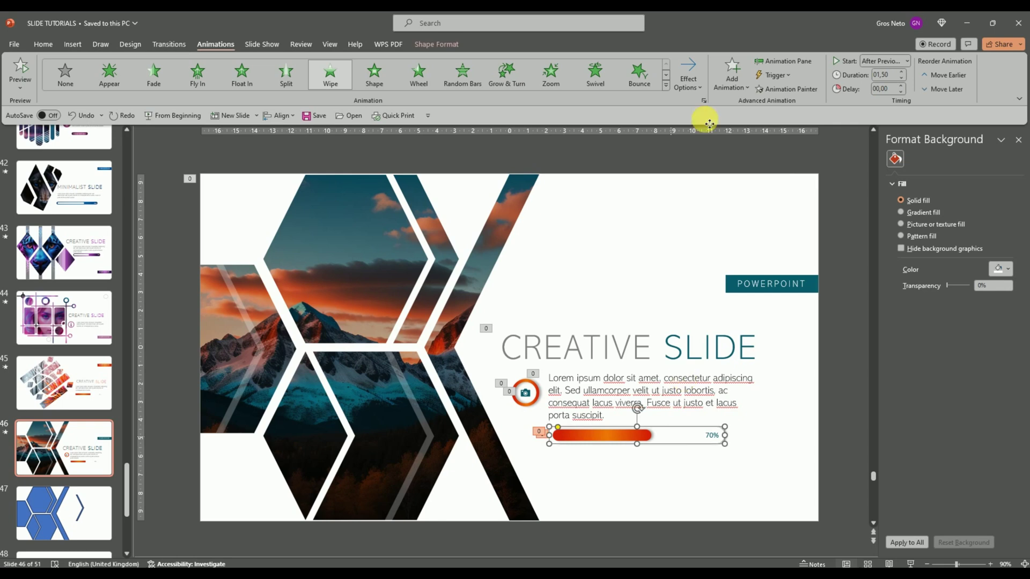
{"action": "left_click", "coordinate": [689, 75]}
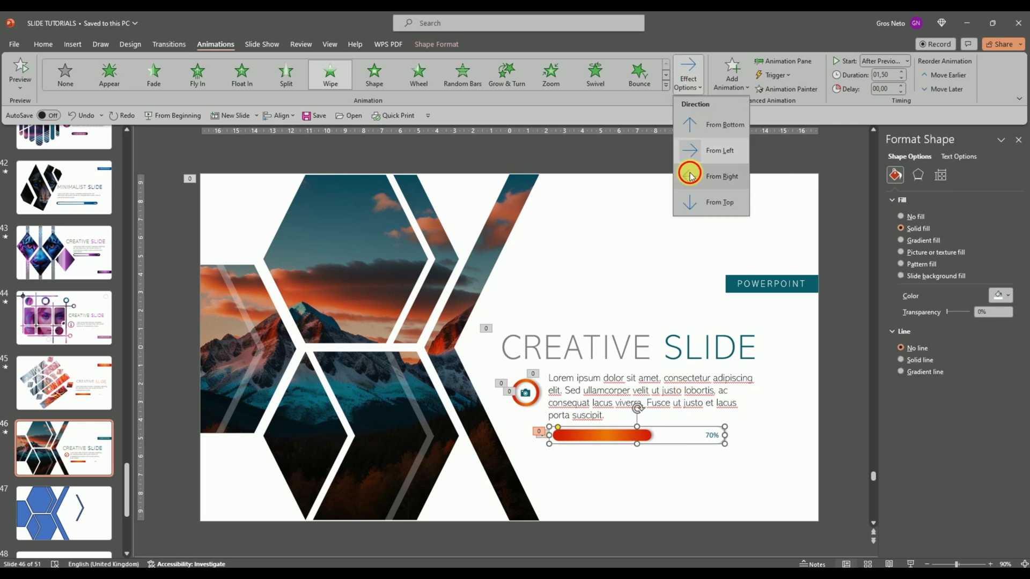
{"action": "left_click", "coordinate": [701, 175]}
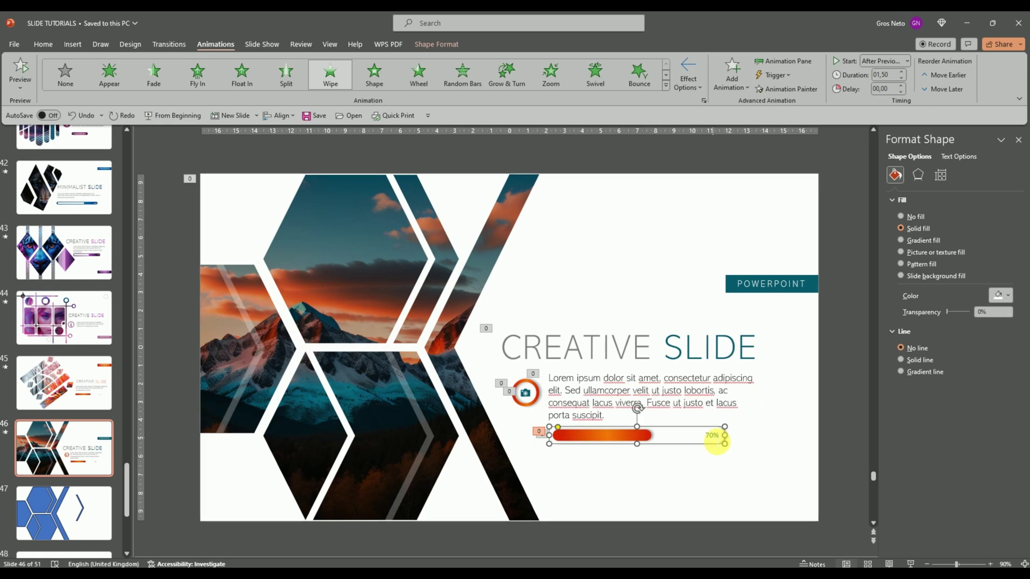
{"action": "left_click", "coordinate": [713, 436]}
{"action": "left_click", "coordinate": [706, 430]}
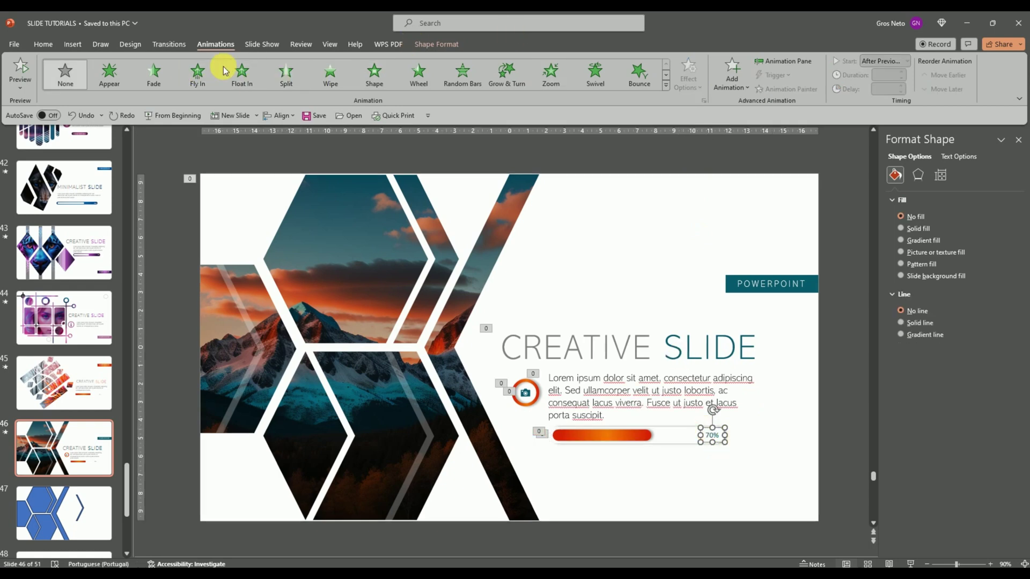
Give the 70% label a 00,75-second Zoom entrance starting After Previous
{"action": "left_click", "coordinate": [550, 75]}
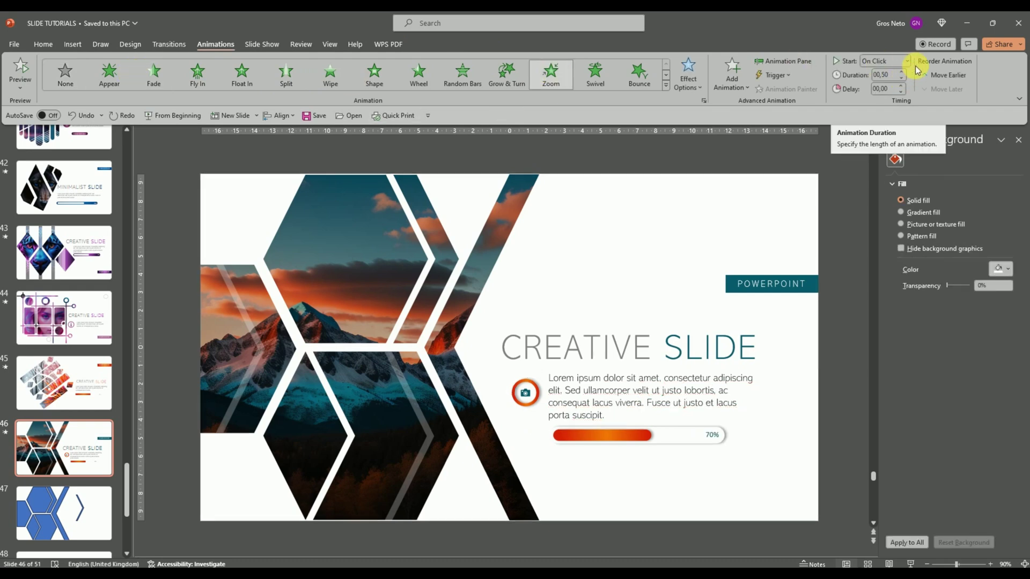
{"action": "left_click", "coordinate": [903, 72]}
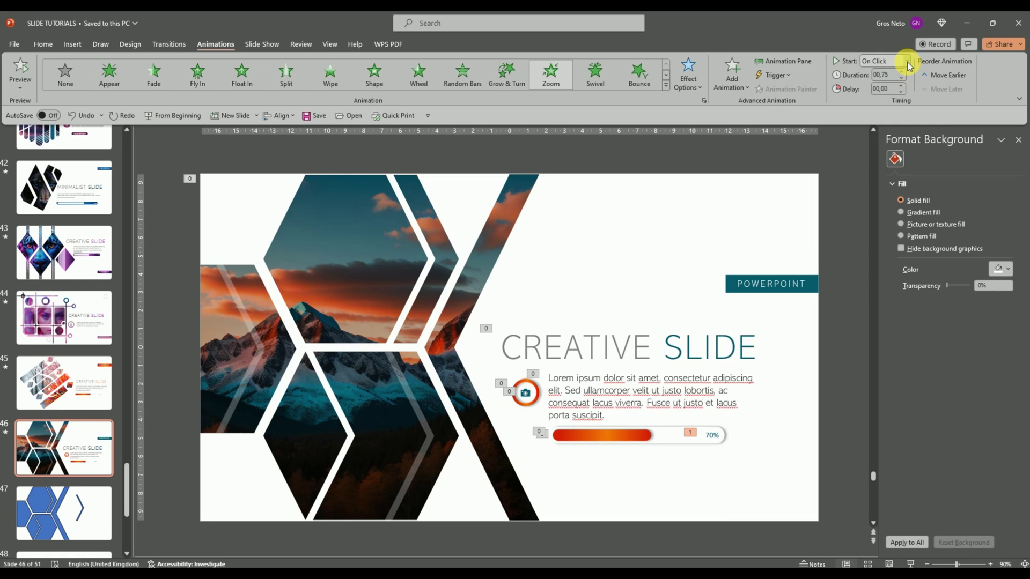
{"action": "left_click", "coordinate": [907, 62]}
{"action": "left_click", "coordinate": [888, 100]}
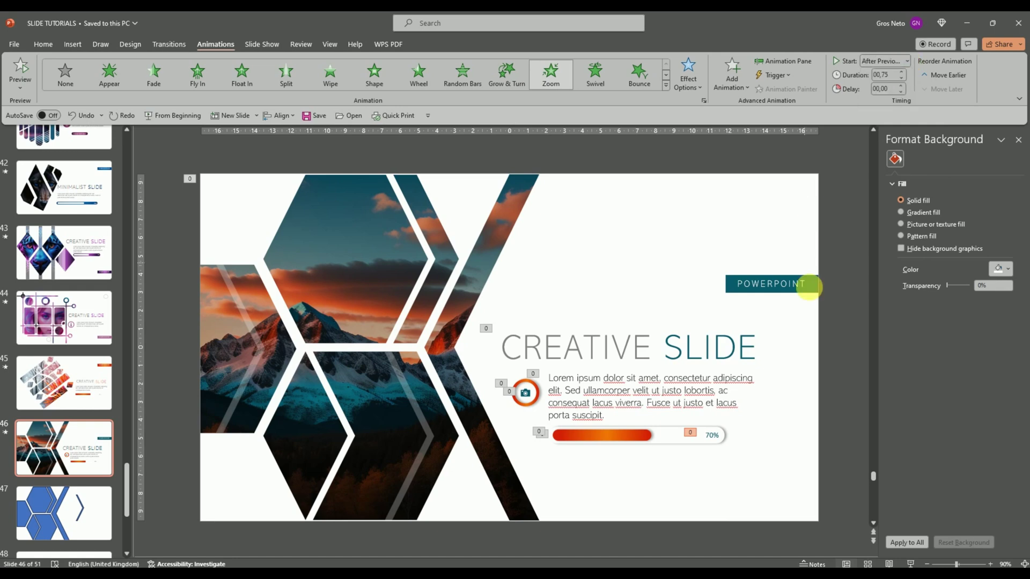
Apply a From Right Wipe to the POWERPOINT label and change its Start timing
{"action": "left_click", "coordinate": [814, 294]}
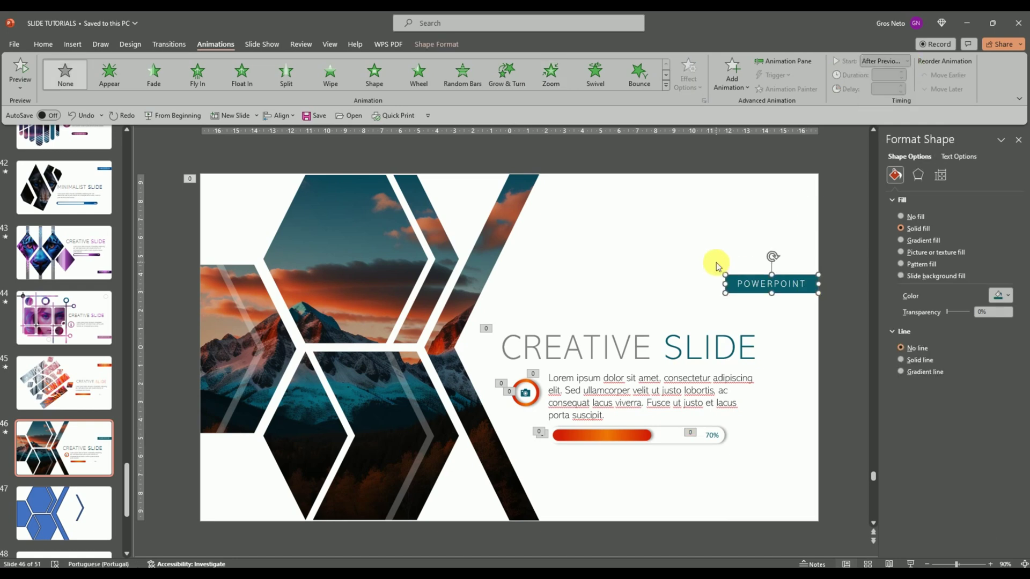
{"action": "left_click", "coordinate": [334, 80]}
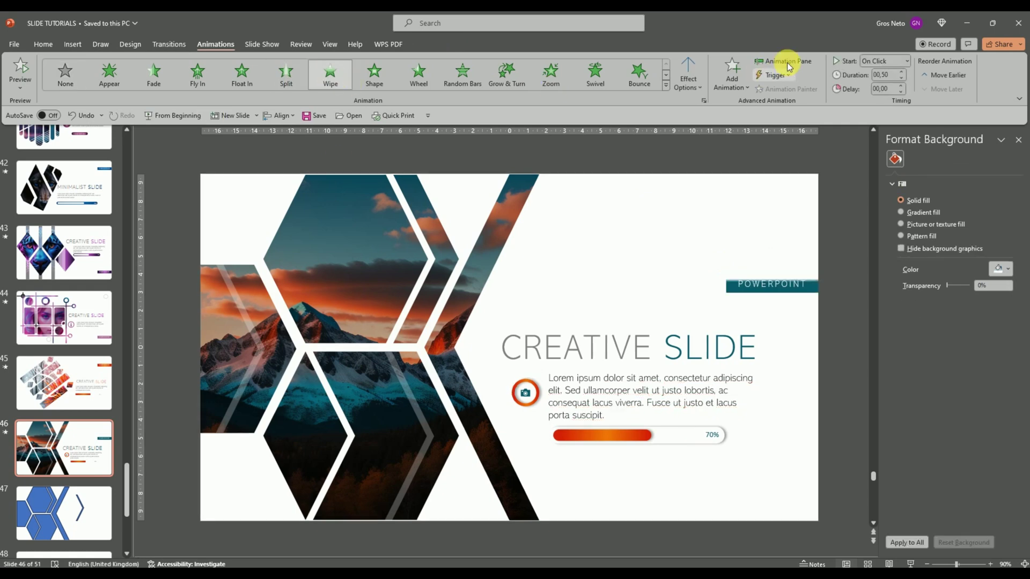
{"action": "left_click", "coordinate": [695, 72]}
{"action": "left_click", "coordinate": [693, 176]}
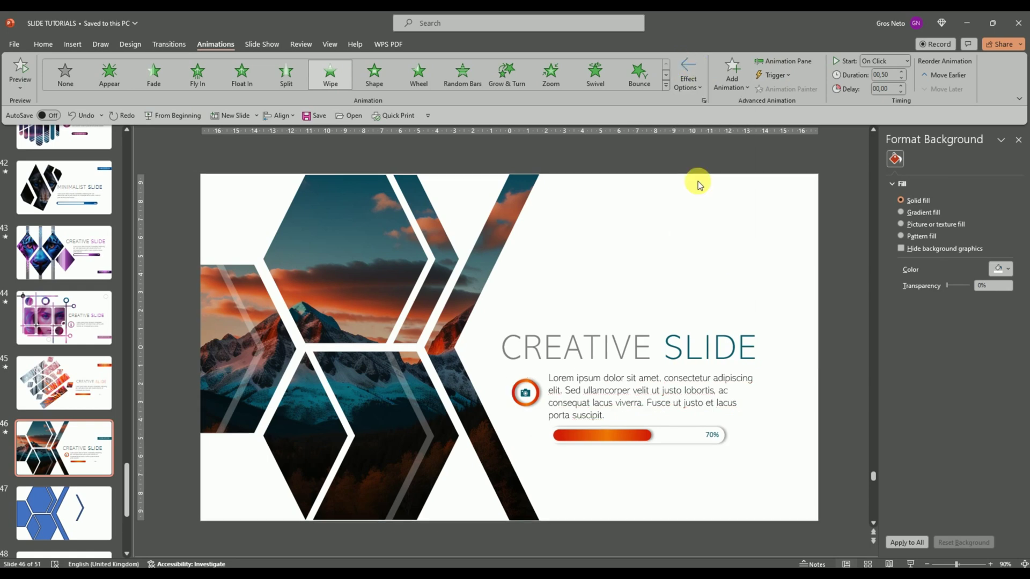
{"action": "left_click", "coordinate": [909, 61]}
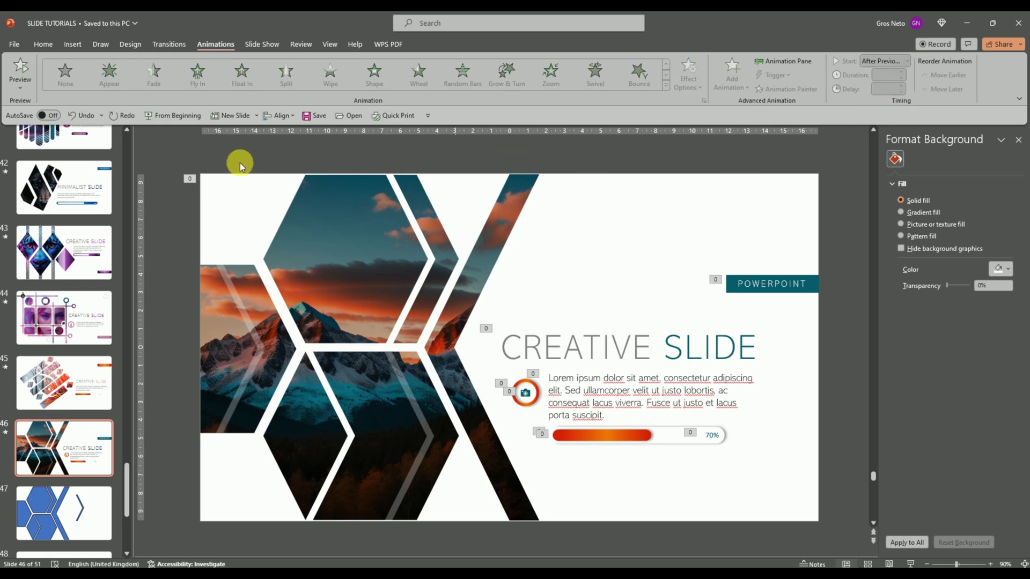
{"action": "left_click", "coordinate": [16, 69]}
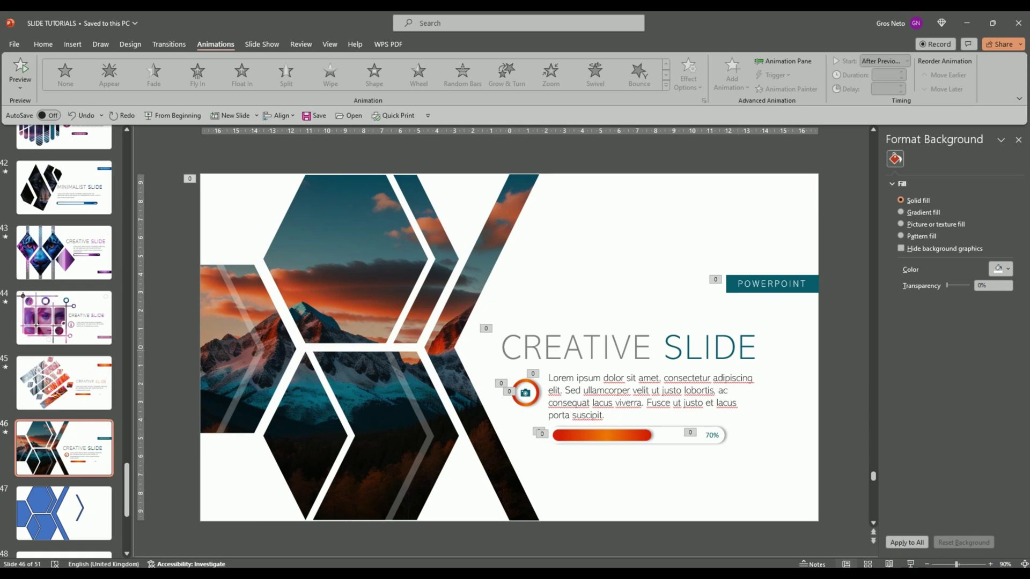
Play slide 46 full screen from the current slide and advance through its animations
{"action": "key", "text": "shift+F5"}
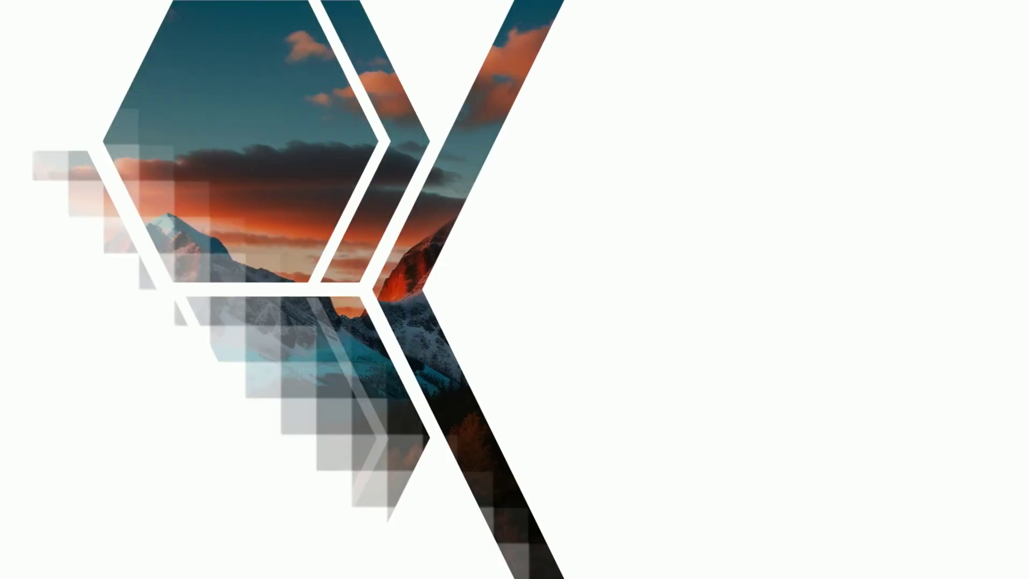
{"action": "left_click", "coordinate": [542, 365]}
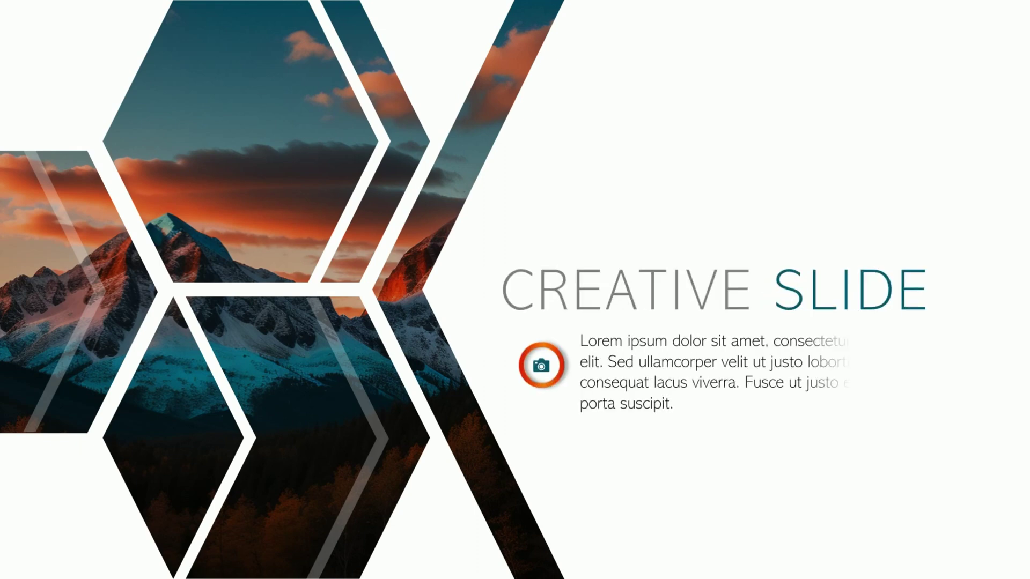